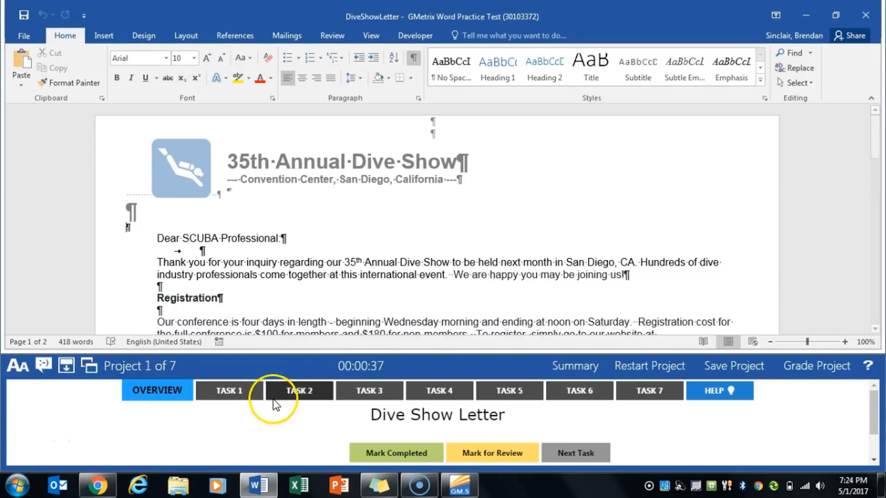
Open the Task 1 instructions and place the insertion point on the first blank line beneath "Below are highlight sessions you will want to attend:"
left_click(231, 390)
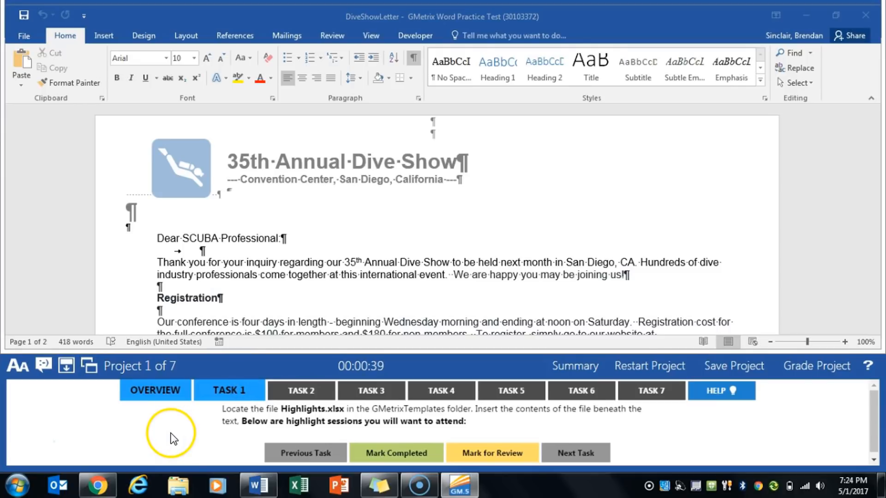
left_click(442, 263)
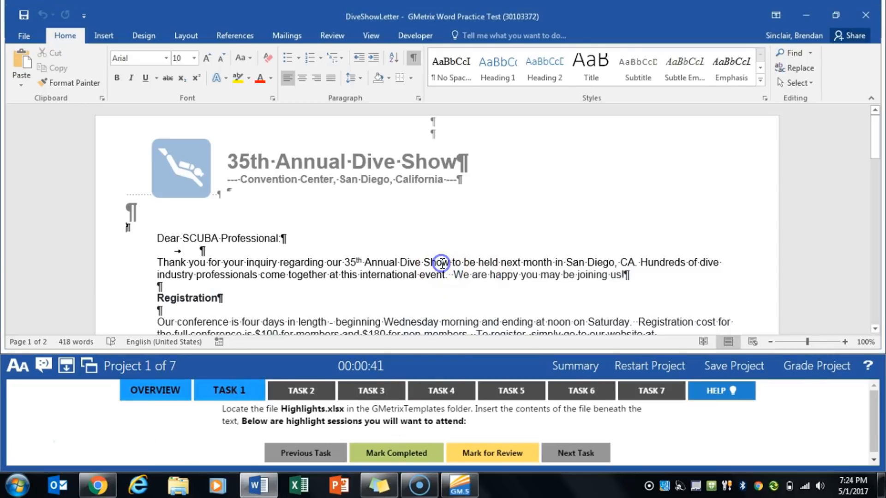
scroll(438, 253, "down", 10)
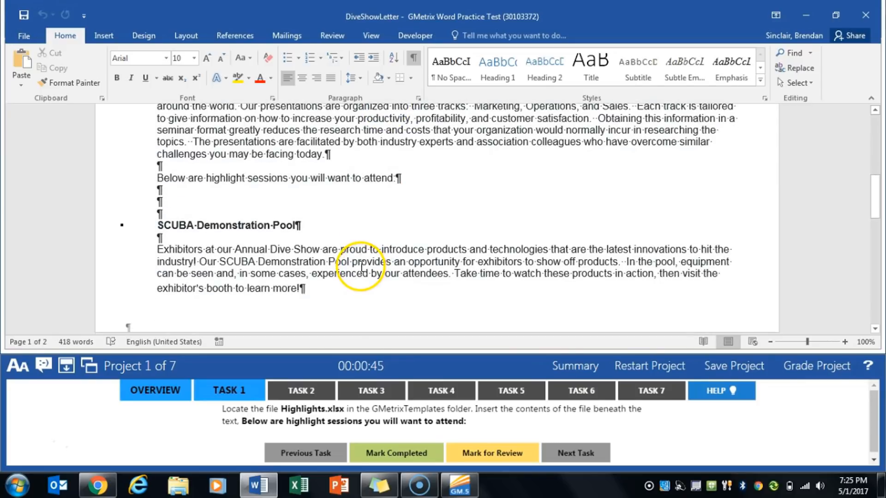
left_click(158, 189)
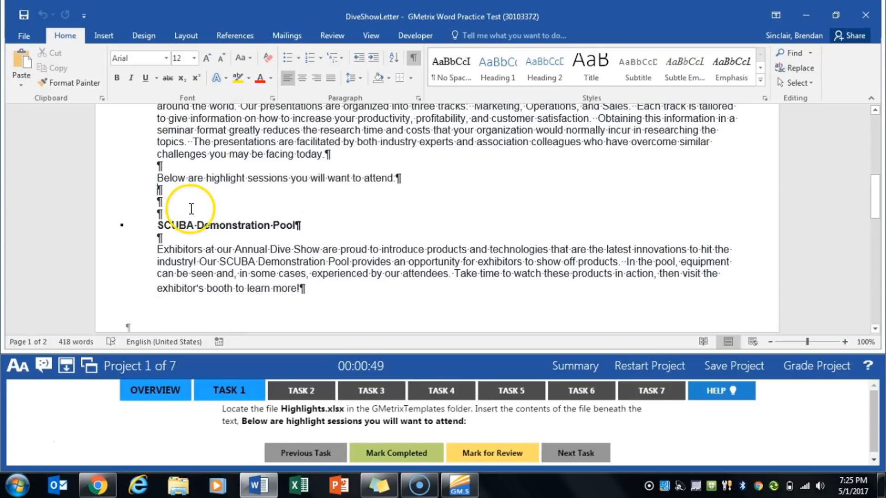
Insert the contents of Highlights.xlsx from the GMetrixTemplates folder as an object created from file
left_click(107, 36)
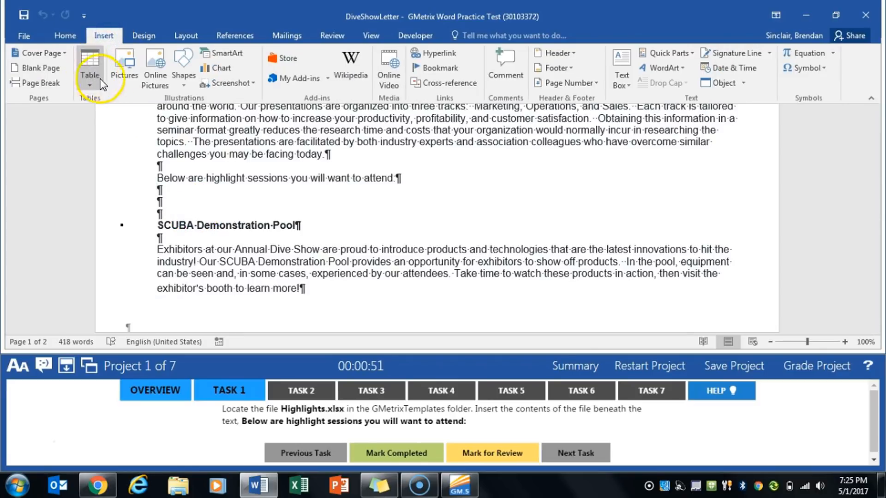
left_click(744, 86)
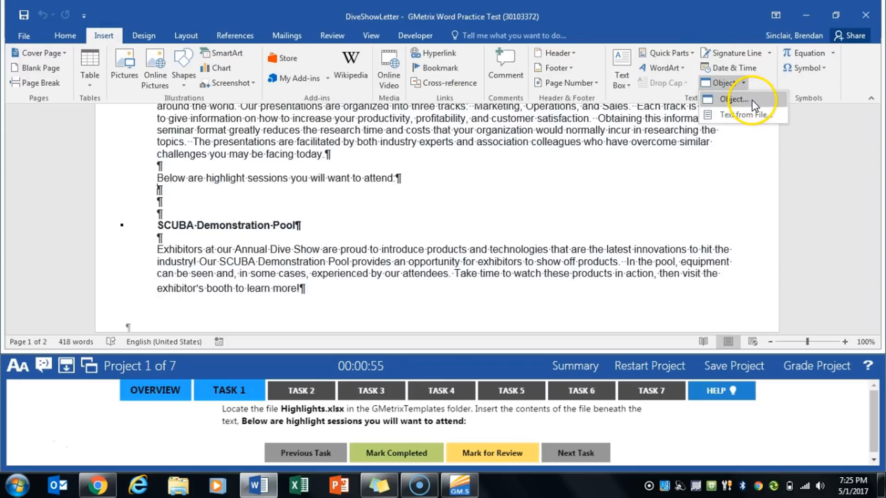
left_click(760, 101)
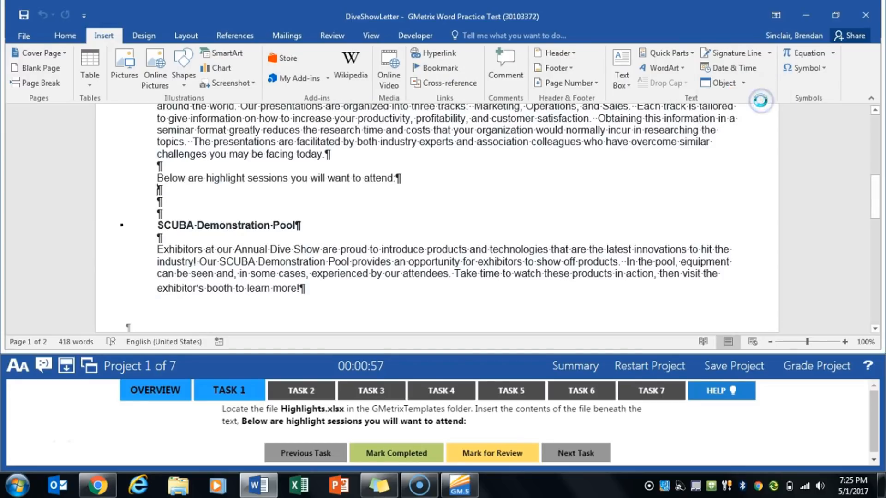
left_click(364, 86)
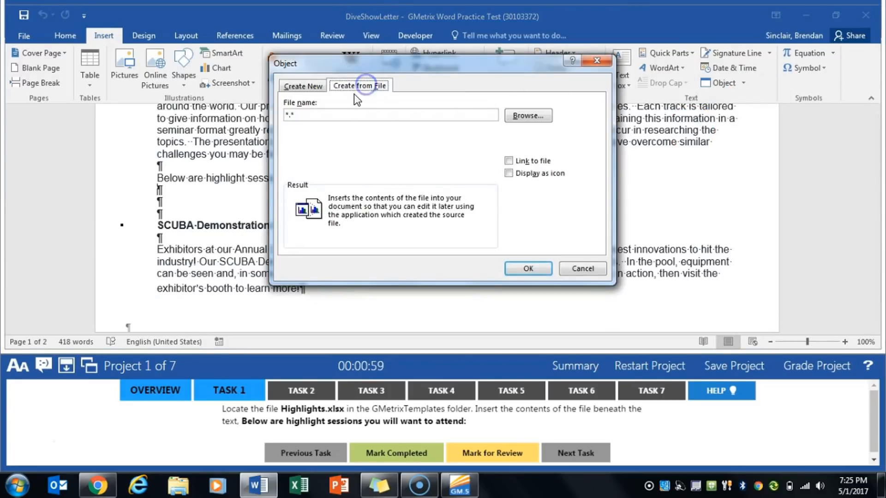
left_click(523, 119)
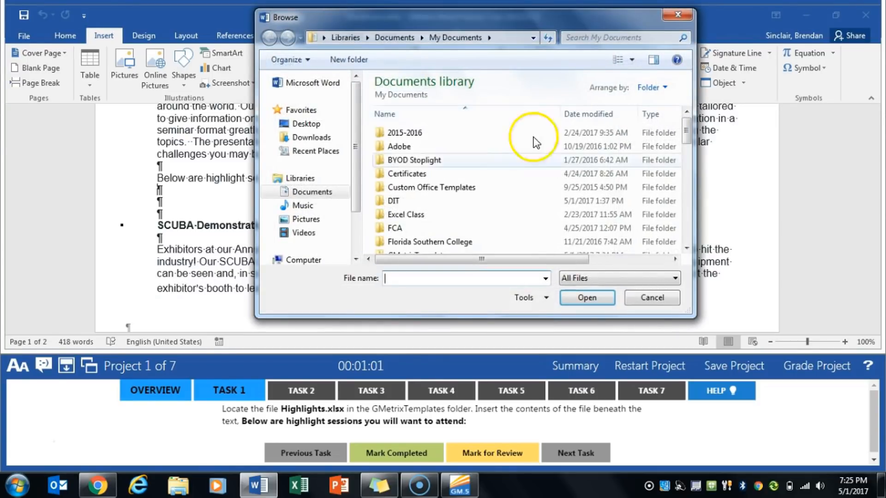
scroll(535, 142, "down", 1)
double_click(439, 224)
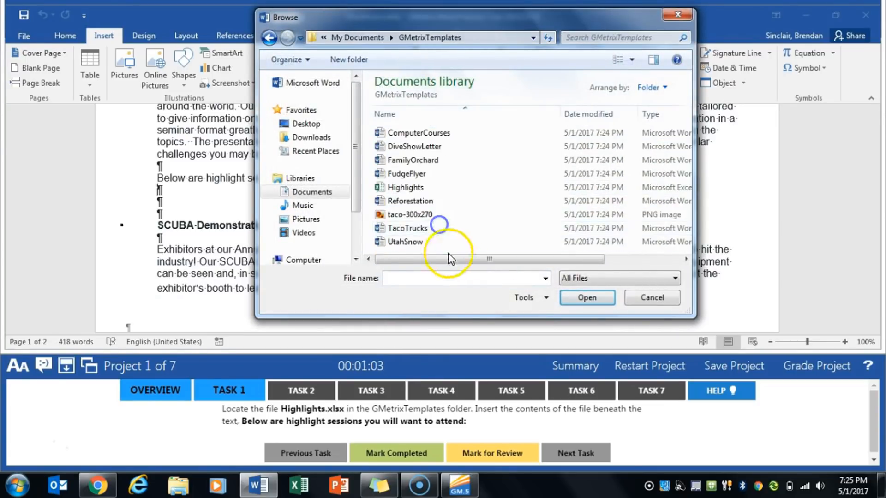
left_click(455, 185)
mouse_move(443, 259)
left_mouse_down()
mouse_move(510, 258)
mouse_move(438, 275)
left_mouse_up()
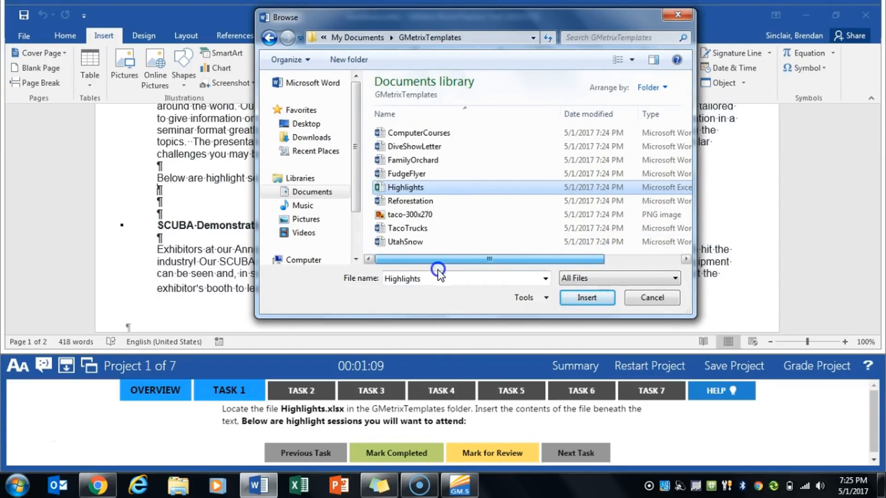
left_click(586, 297)
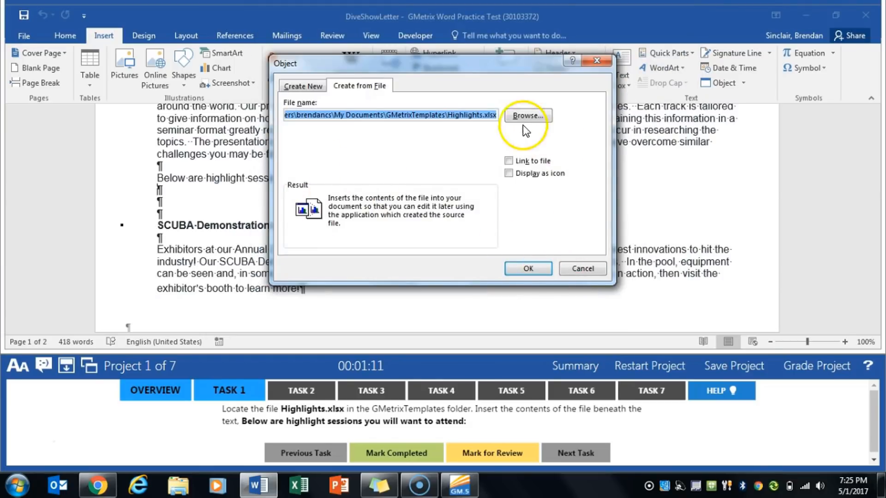
left_click(512, 272)
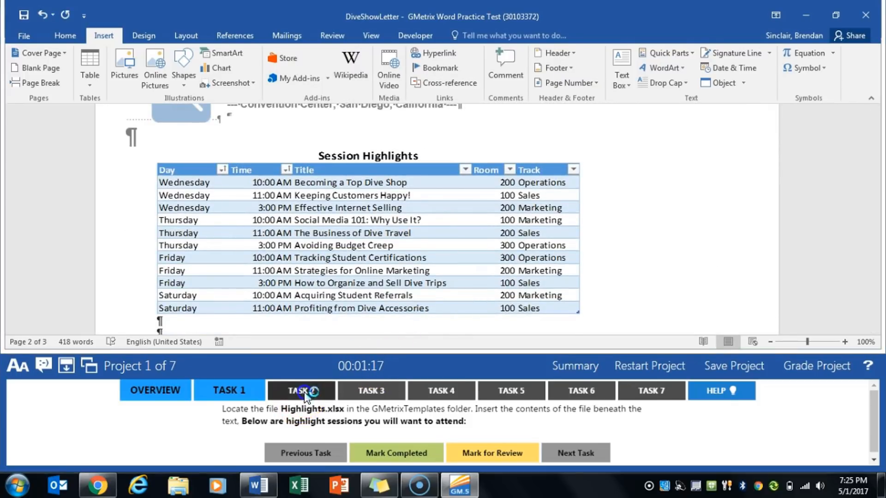
For Task 2, start a hyperlink on the e-mail address below the signature on the last page and copy that address
left_click(303, 391)
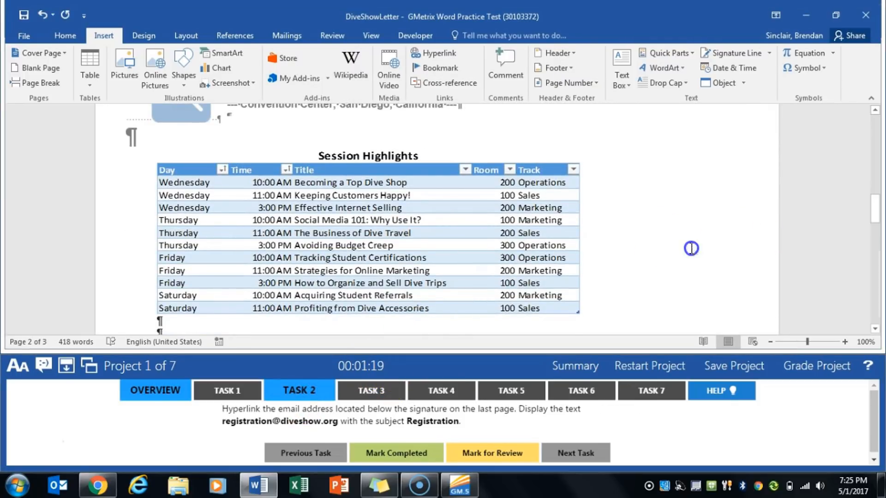
scroll(689, 247, "down", 20)
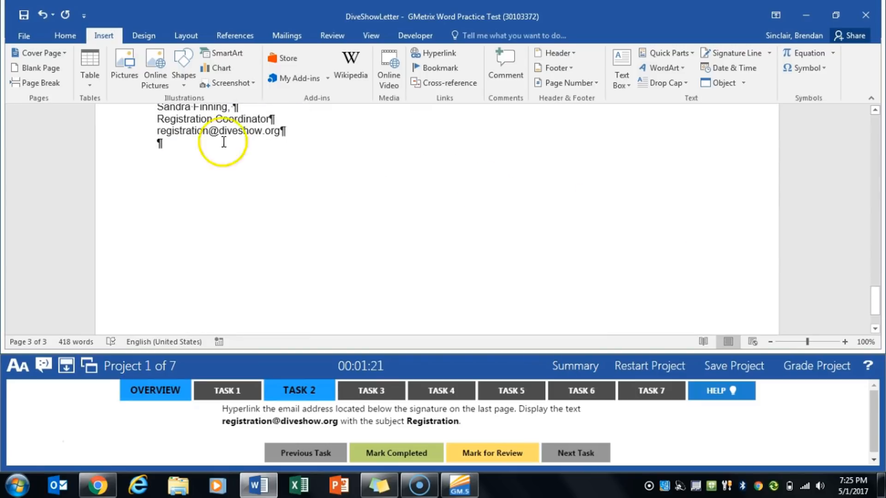
scroll(178, 197, "up", 2)
scroll(168, 207, "down", 1)
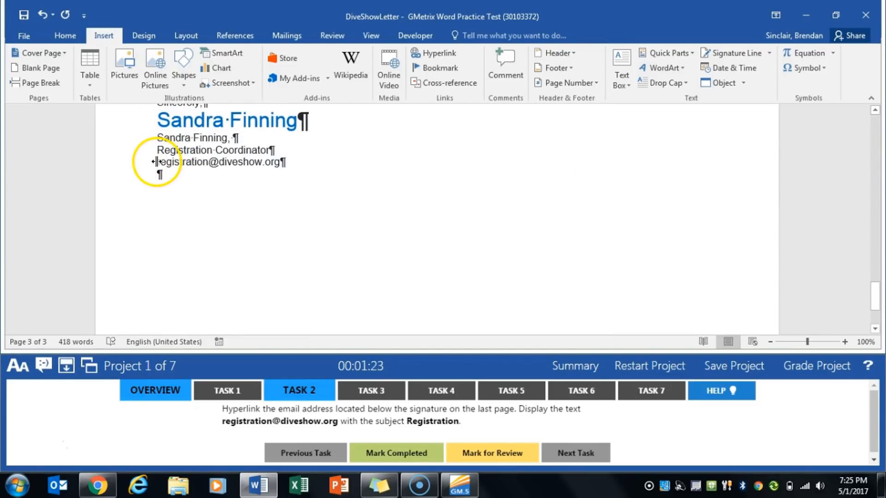
left_click(157, 162)
left_click_drag(159, 162, 281, 162)
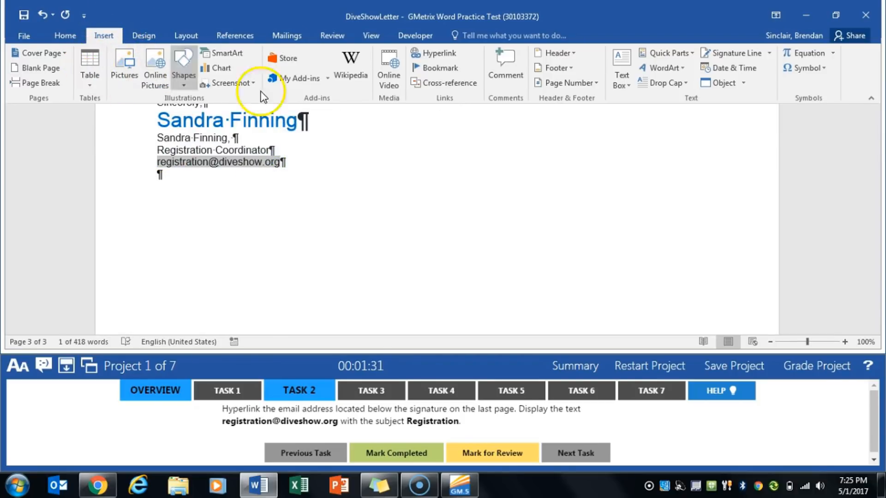
left_click(440, 53)
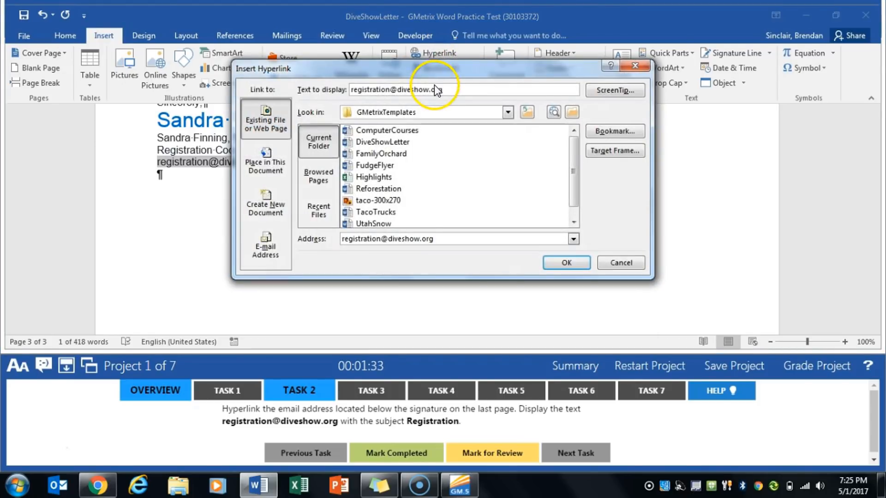
left_click_drag(438, 239, 318, 241)
key("ctrl+c")
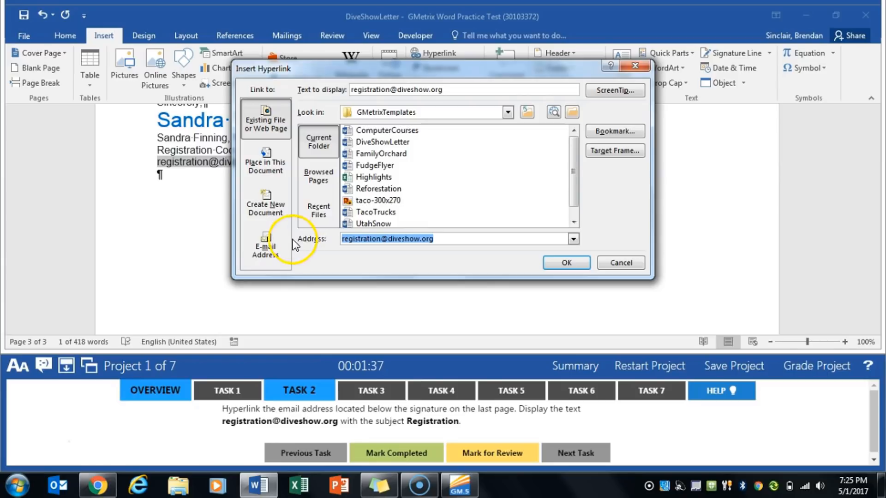
Make the hyperlink an e-mail link, using the copied address as display text and target, with the subject Registration
left_click(272, 250)
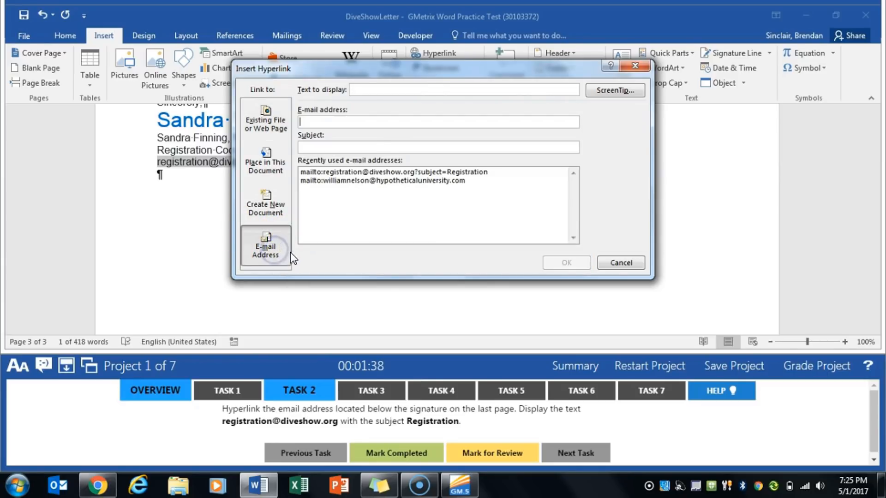
left_click(384, 89)
key("ctrl+v")
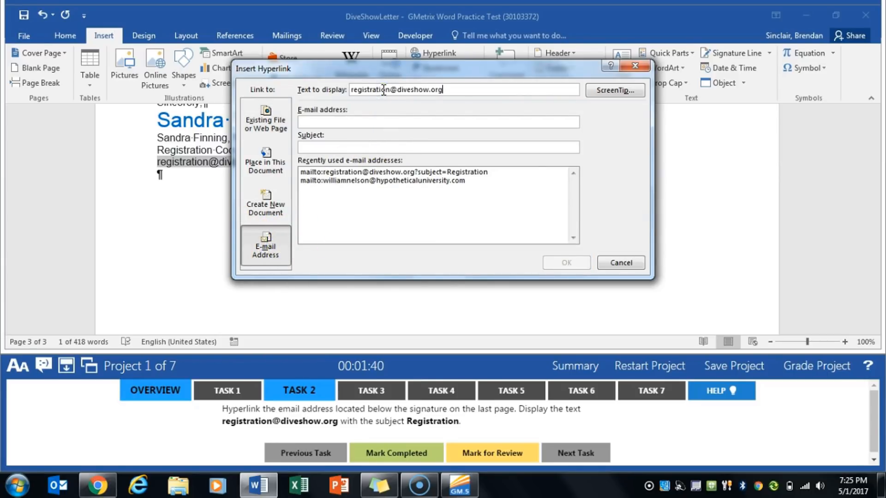
left_click(367, 110)
key("ctrl+v")
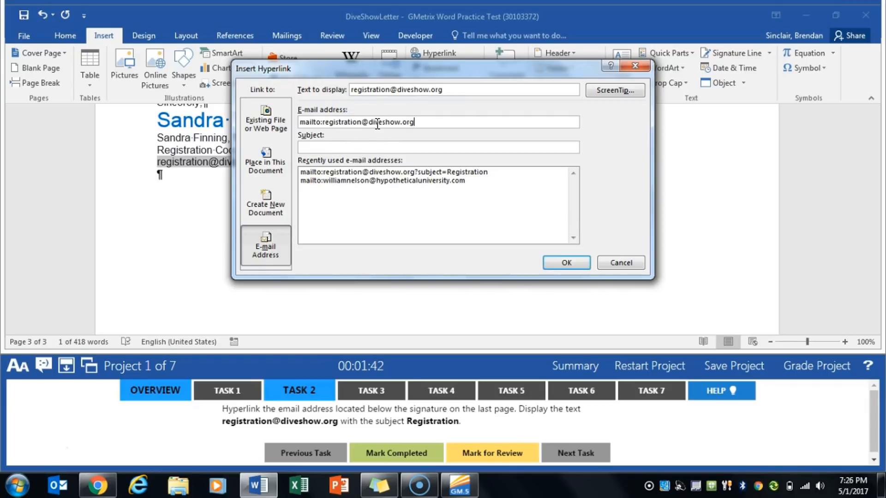
left_click(371, 144)
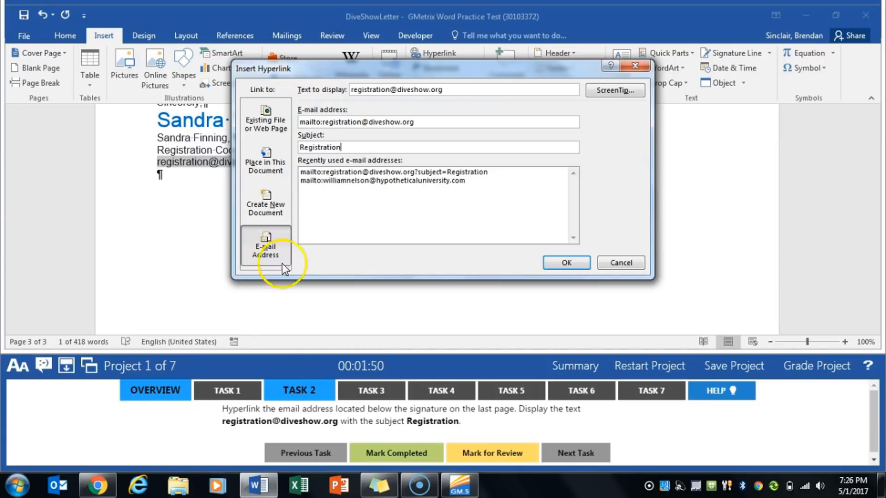
left_click(558, 264)
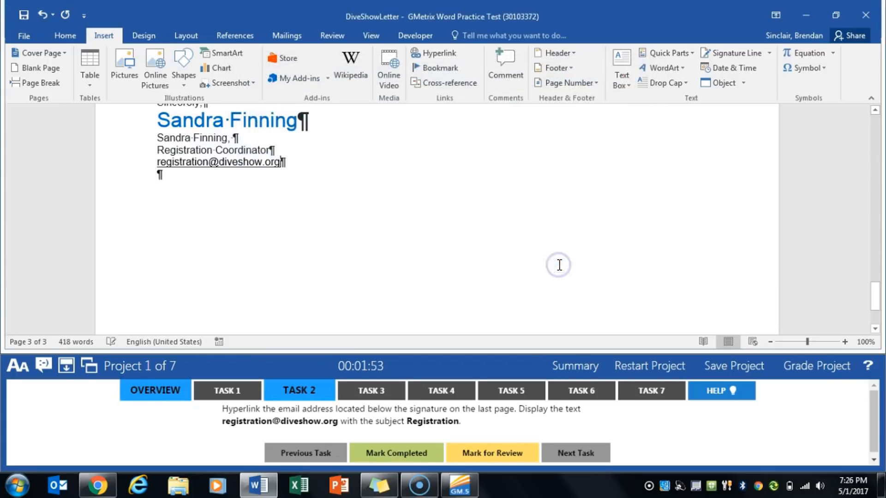
For Task 3, go to the bookmark Taxi and delete the entire Transportation line at that location
left_click(369, 390)
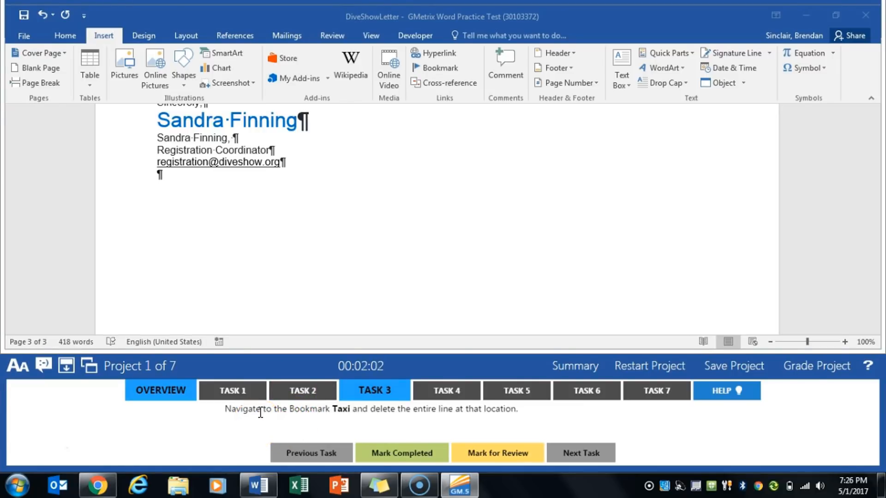
left_click(65, 37)
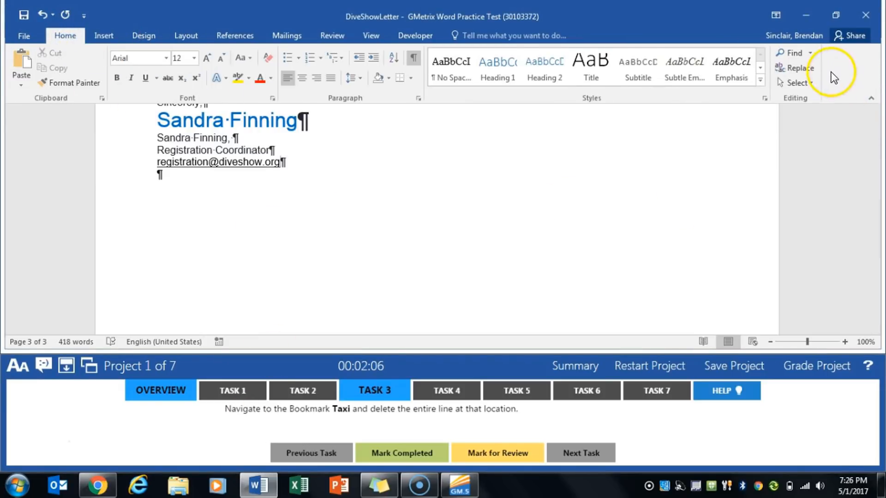
left_click(809, 52)
left_click(806, 102)
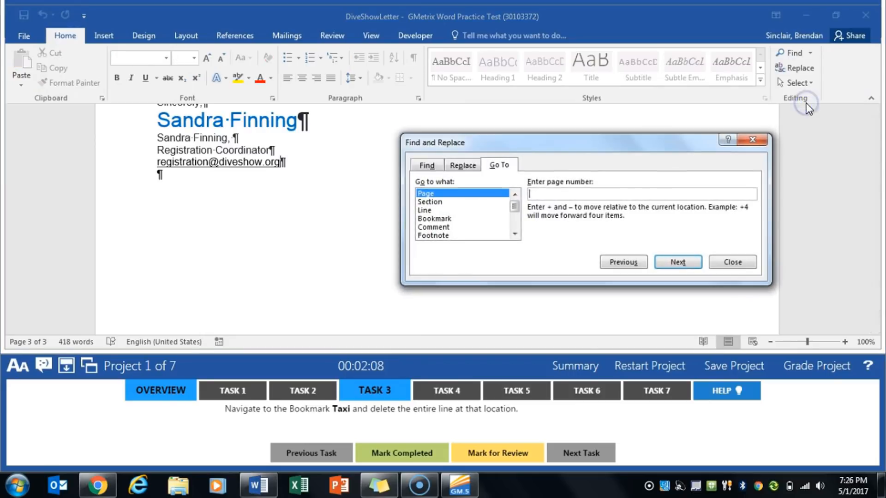
left_click(434, 219)
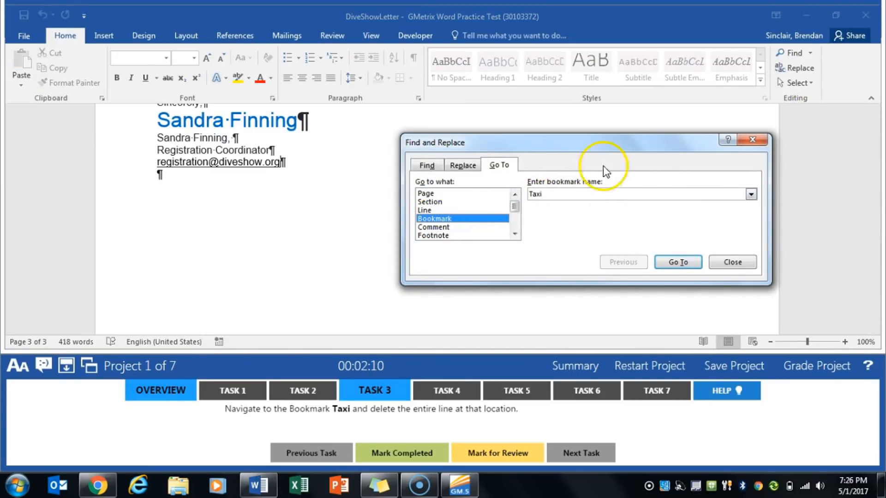
left_click(676, 262)
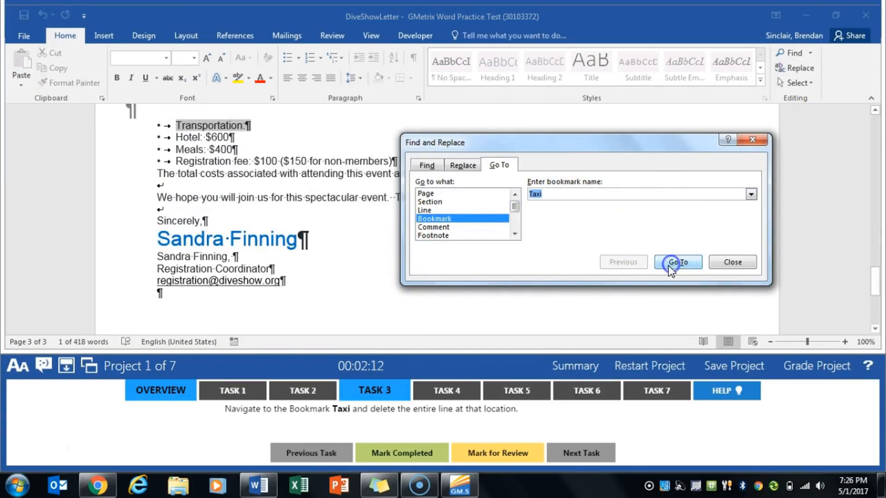
left_click(732, 262)
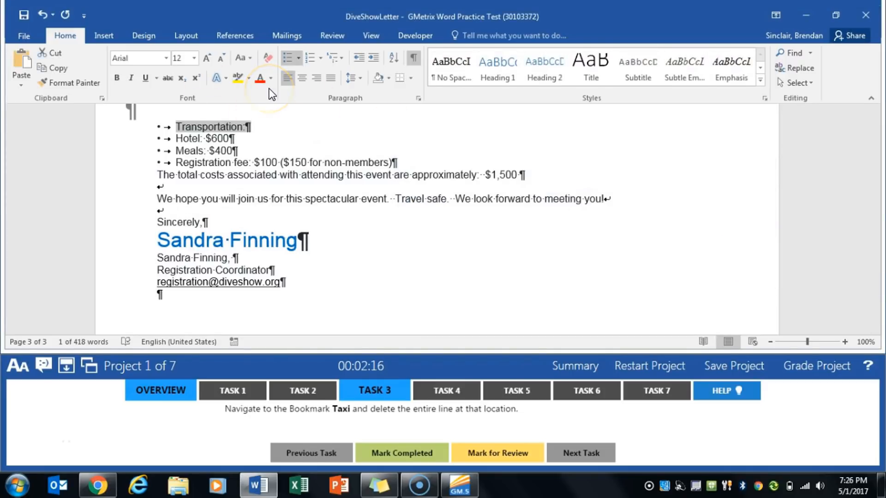
key("Delete")
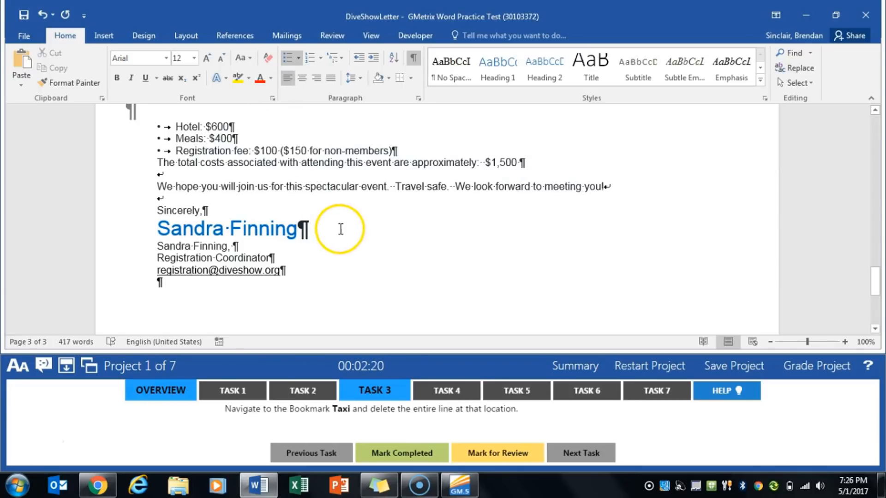
For Task 4, change the document's page orientation to Portrait
left_click(435, 391)
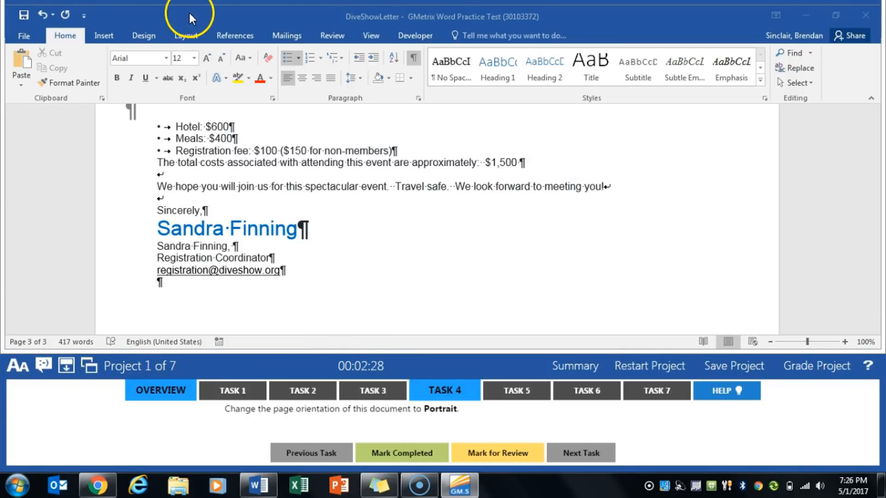
left_click(186, 37)
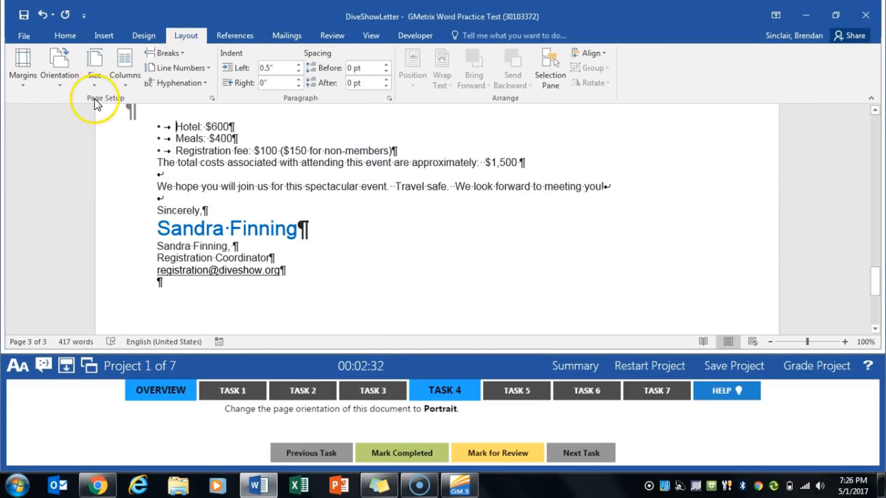
left_click(64, 86)
left_click(100, 111)
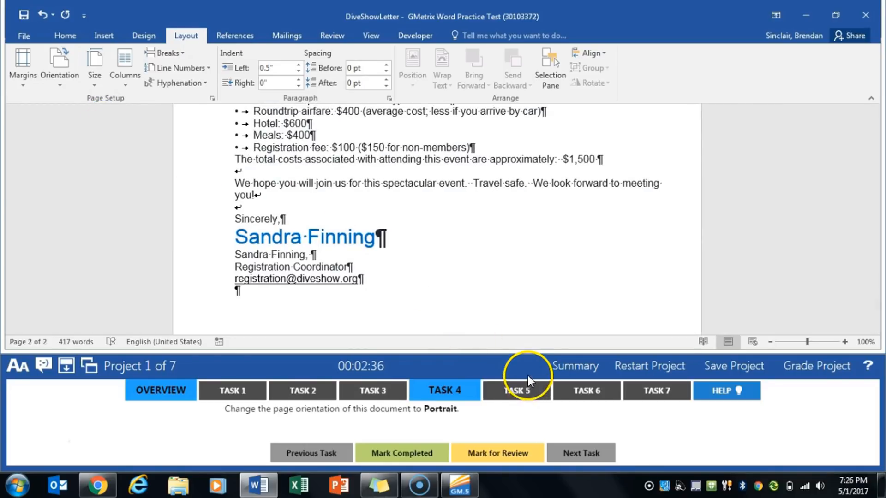
For Task 5, change the document's theme to Integral
left_click(520, 391)
left_click(515, 408)
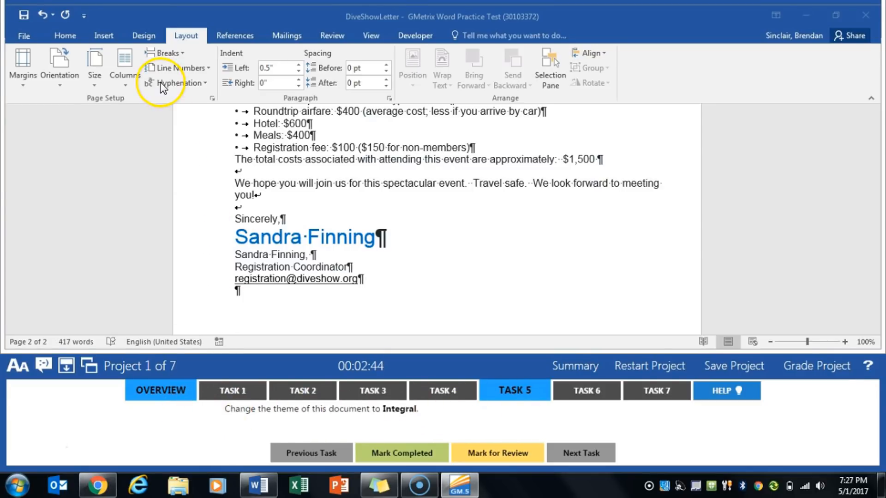
left_click(150, 39)
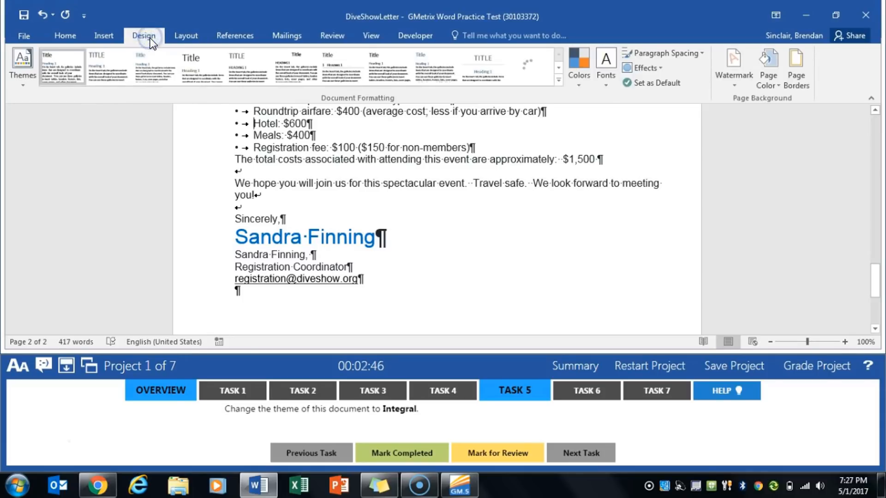
left_click(12, 82)
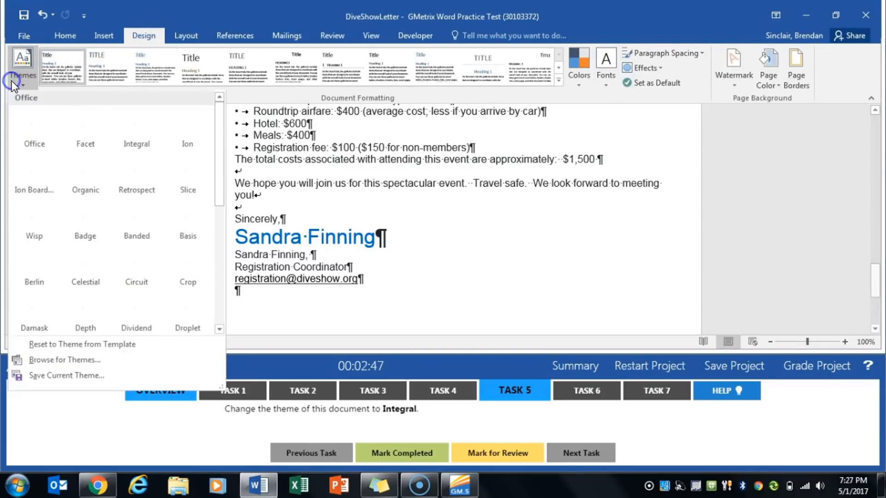
left_click(139, 128)
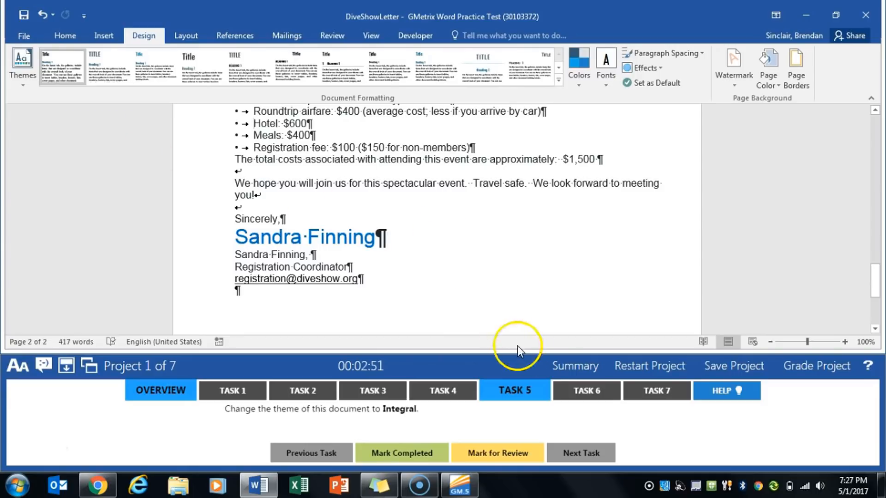
For Task 6, add the built-in Ion (Dark) footer to the document and return to the body text
left_click(595, 392)
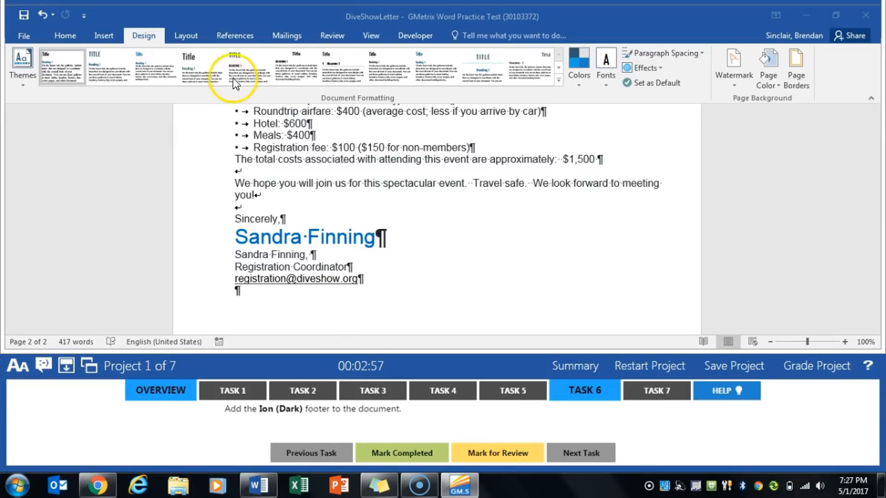
left_click(110, 38)
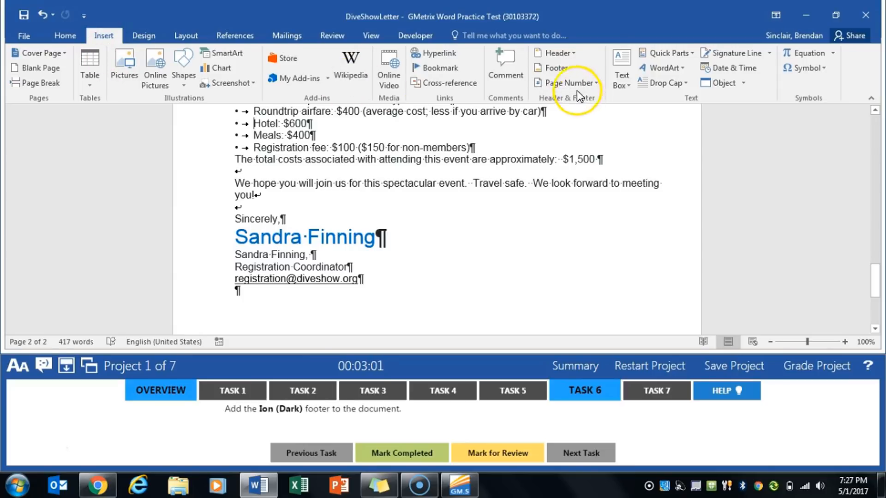
left_click(572, 69)
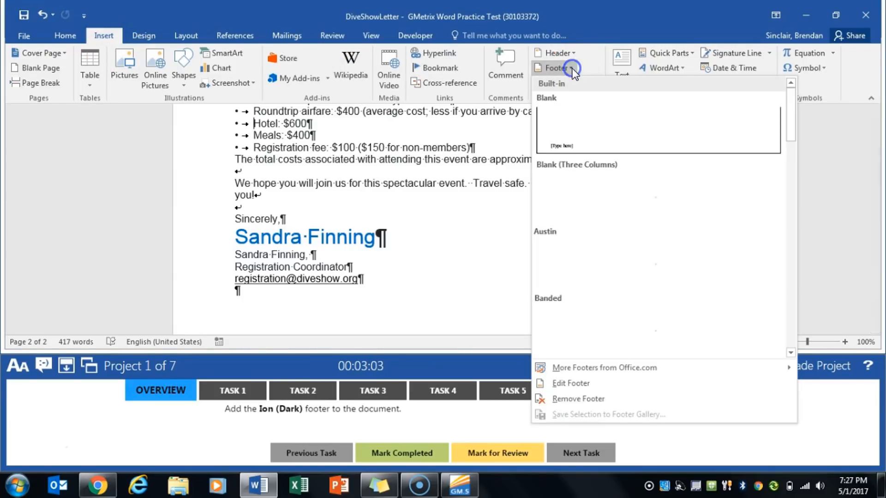
left_click_drag(792, 115, 787, 217)
left_click(668, 207)
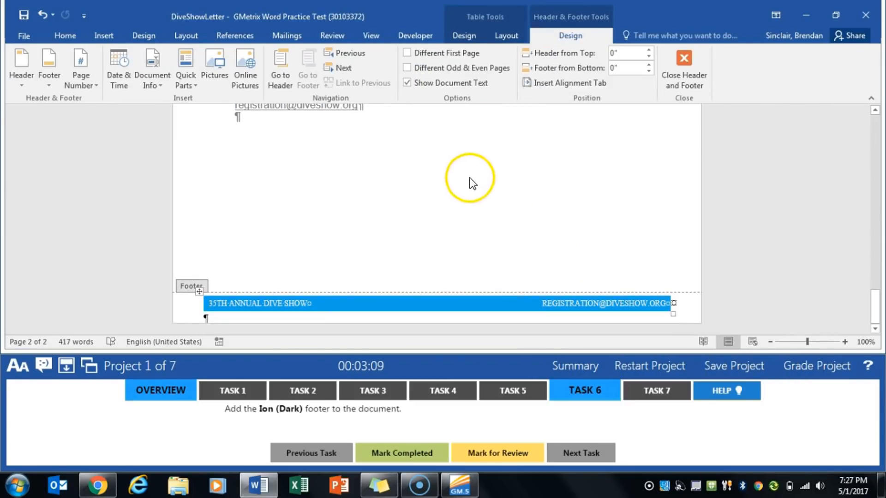
left_click(687, 65)
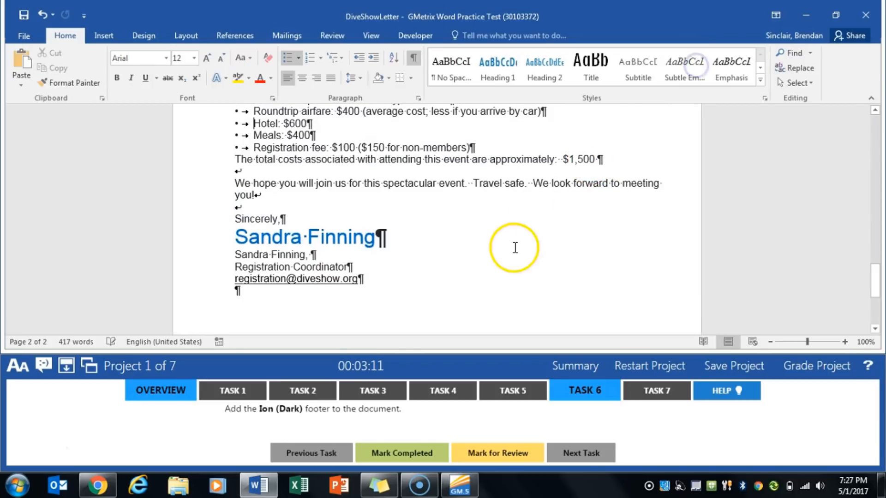
For Task 7, turn off Print in background in Word's advanced options, and submit the project for grading
left_click(646, 391)
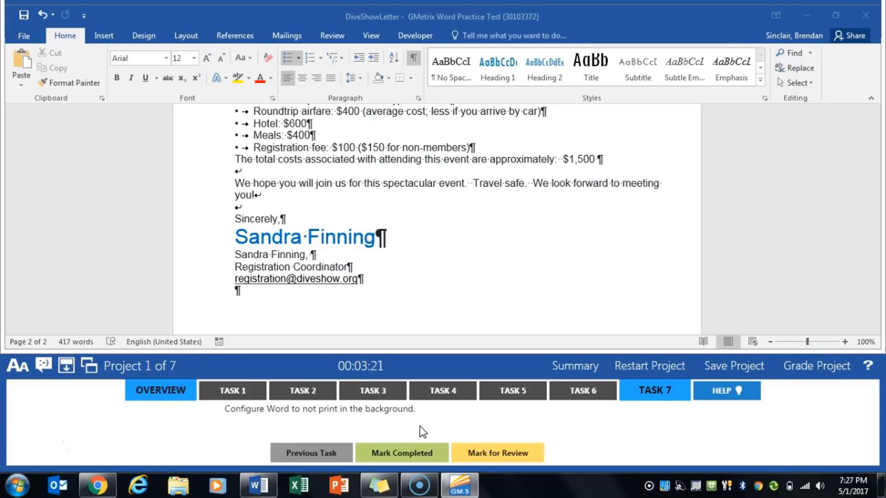
left_click(27, 35)
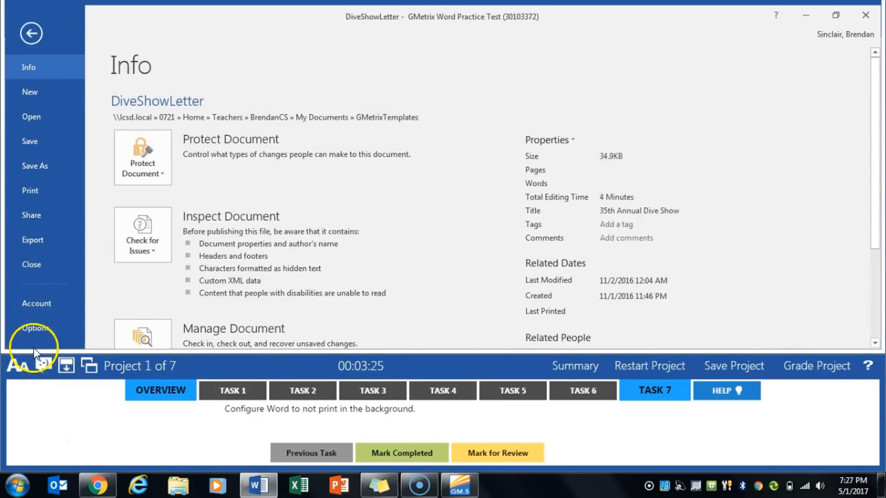
left_click(30, 326)
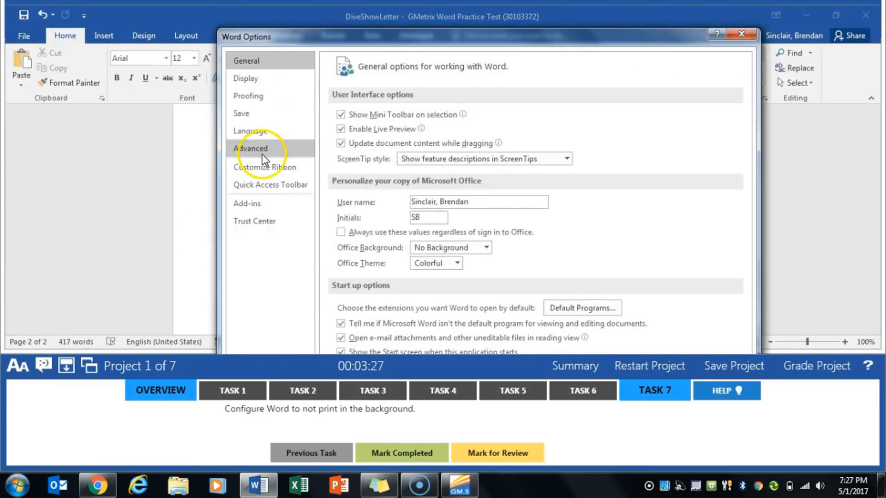
left_click(251, 149)
scroll(608, 187, "down", 15)
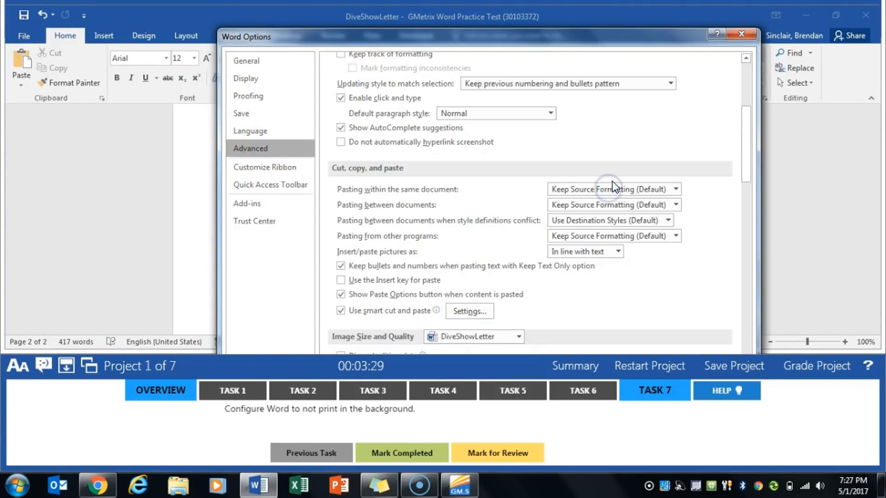
scroll(590, 190, "down", 10)
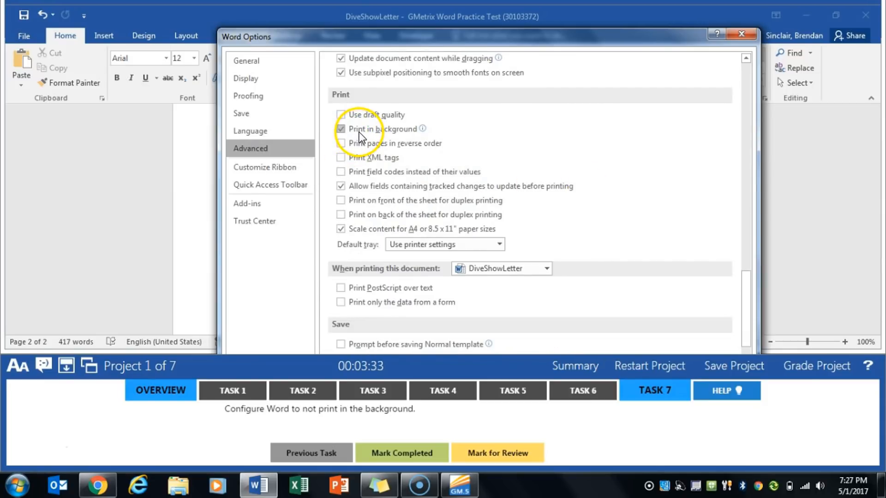
left_click(358, 132)
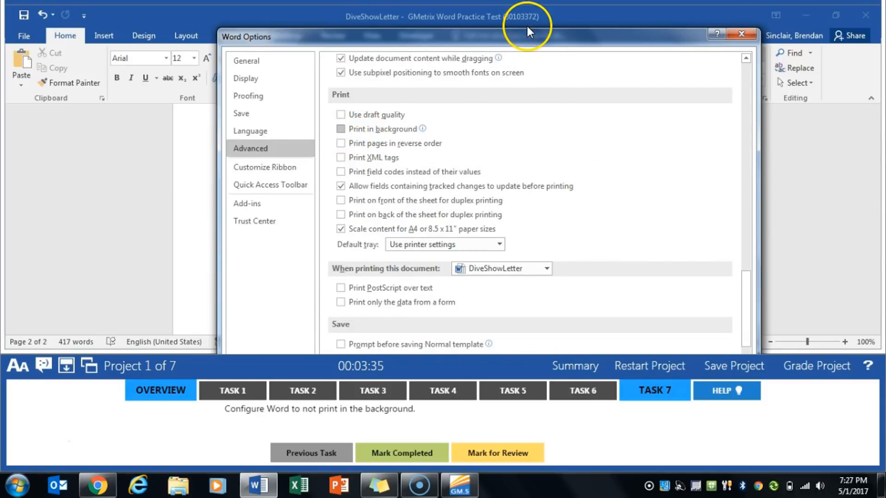
left_click_drag(528, 39, 536, 18)
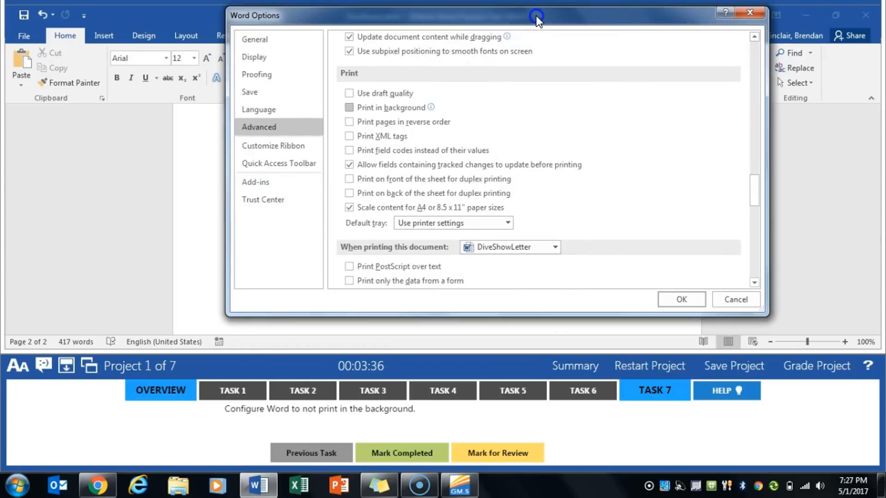
left_click(683, 303)
left_click(799, 367)
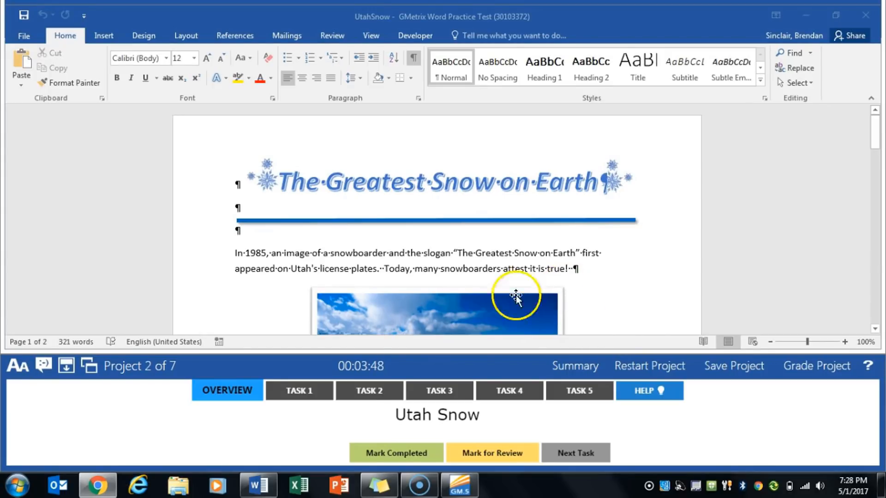
For Task 1 of the Utah Snow project, apply the Lines (Distinctive) style set to the document and mark the task completed
left_click(316, 392)
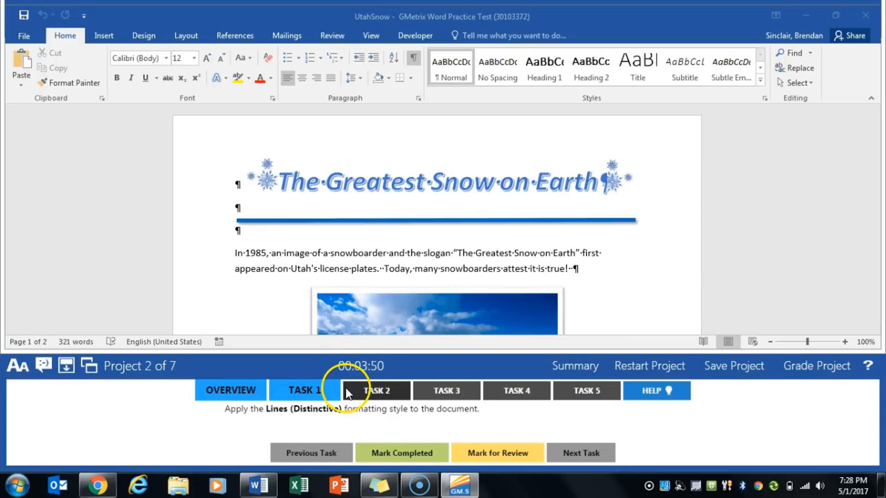
left_click(308, 260)
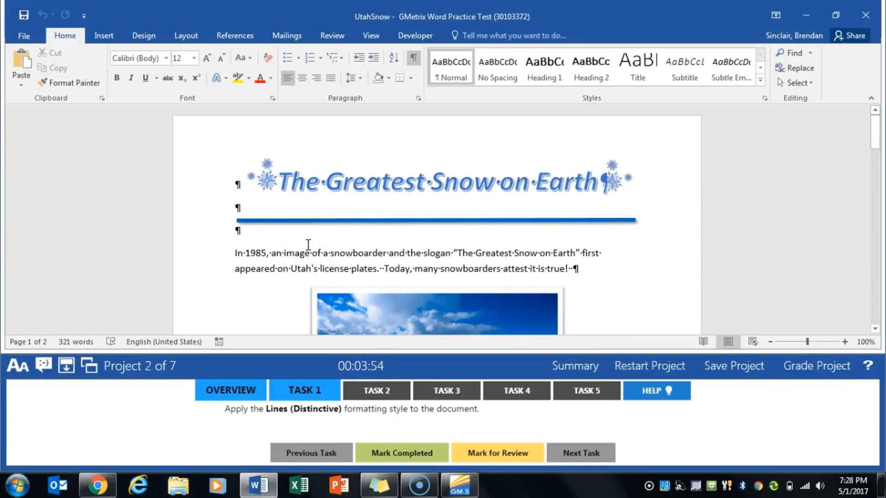
left_click(296, 255)
left_click(151, 32)
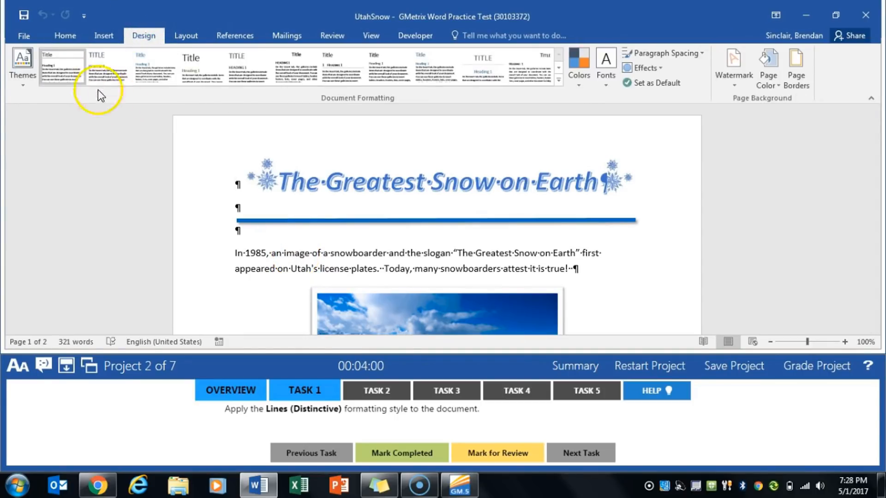
left_click(558, 82)
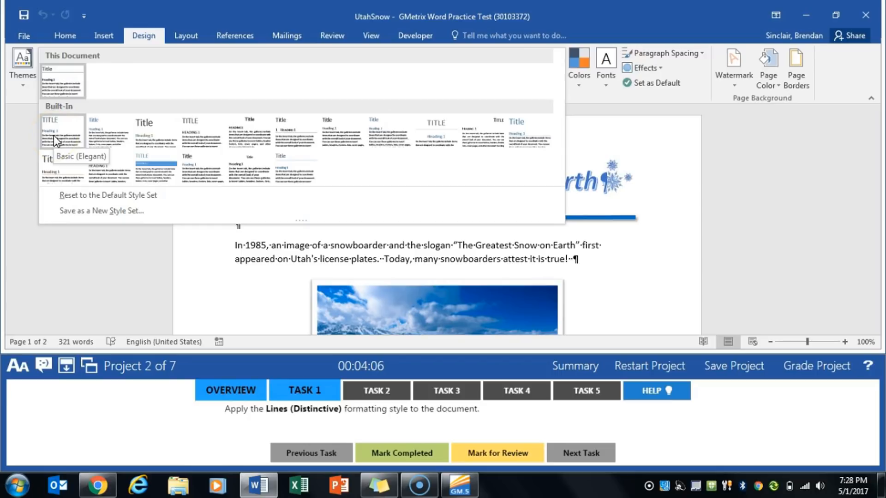
left_click(497, 128)
left_click(414, 461)
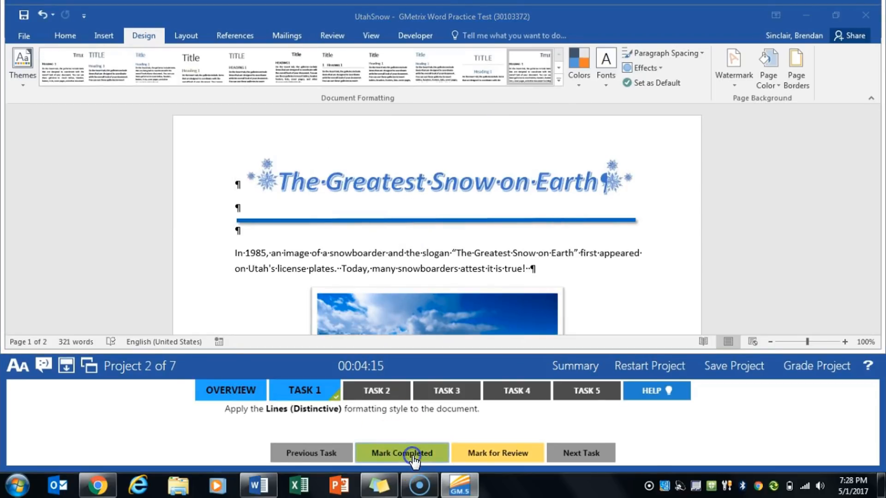
For Task 2, add a Bold Numbers 3 page number at the bottom of all pages and mark the task completed
left_click(381, 395)
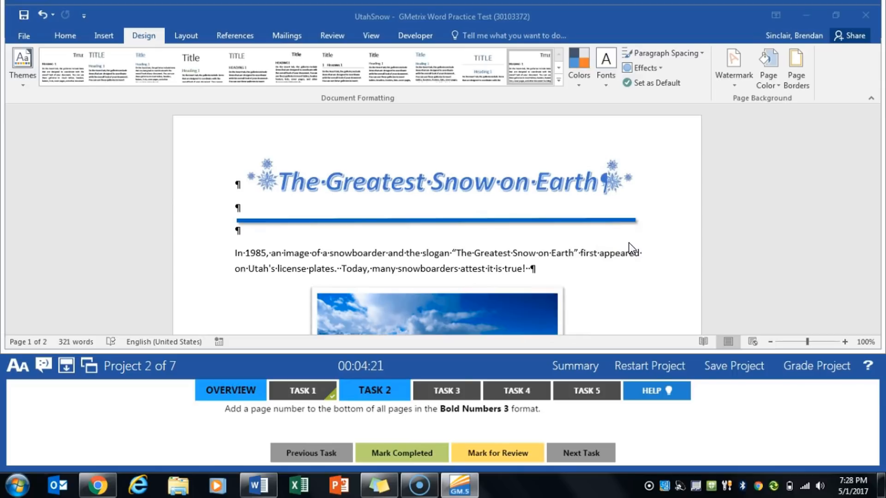
left_click(111, 36)
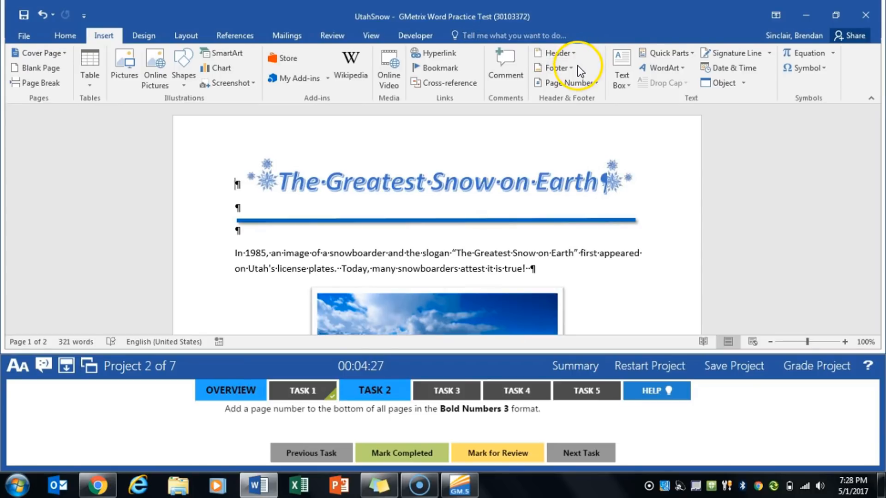
left_click(595, 84)
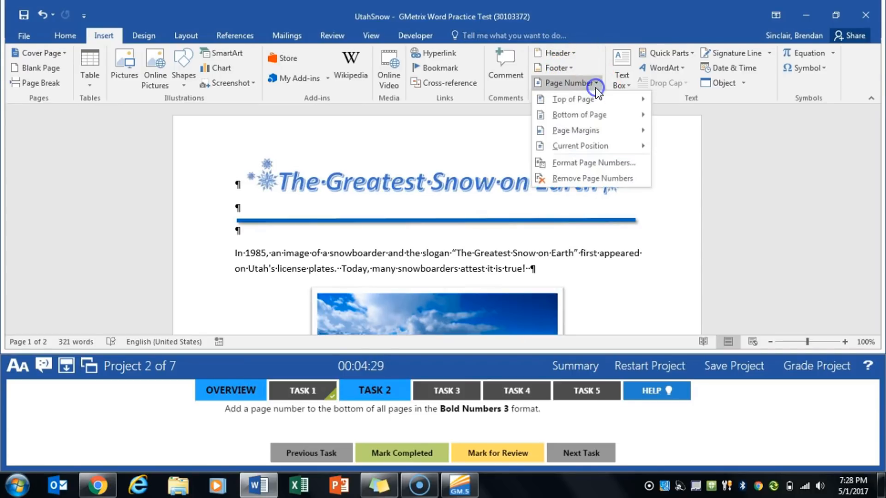
mouse_move(607, 120)
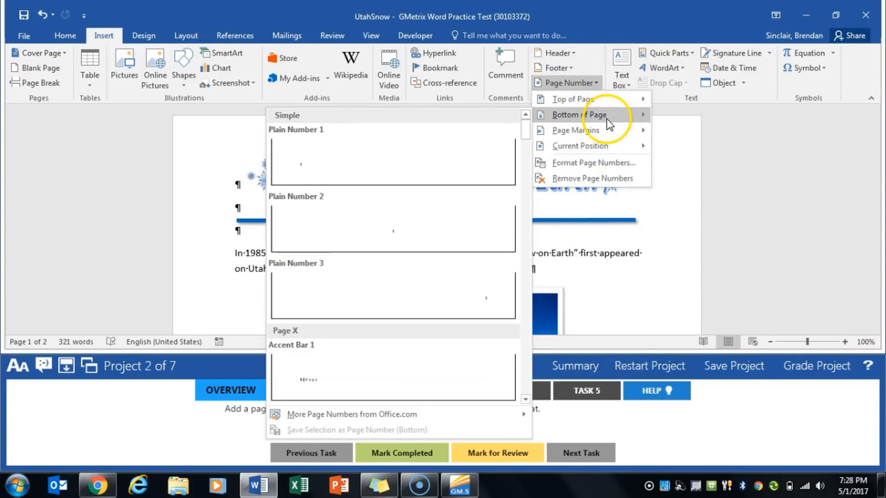
scroll(430, 262, "down", 10)
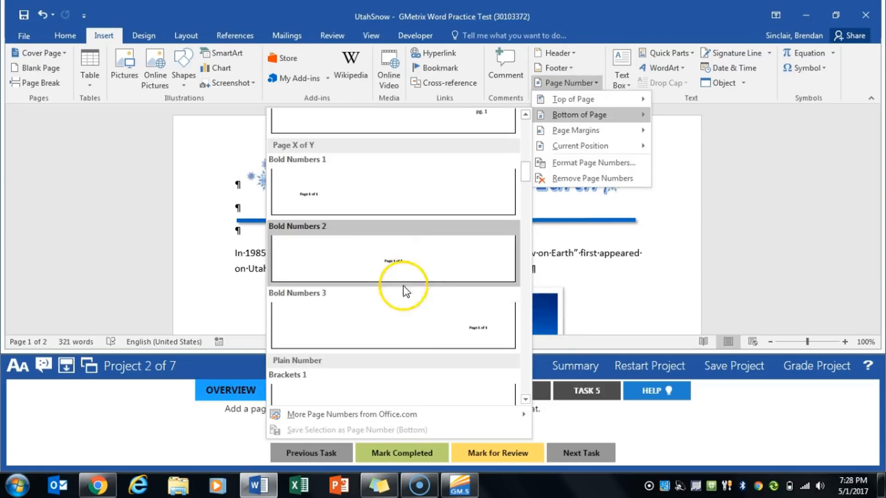
left_click(364, 321)
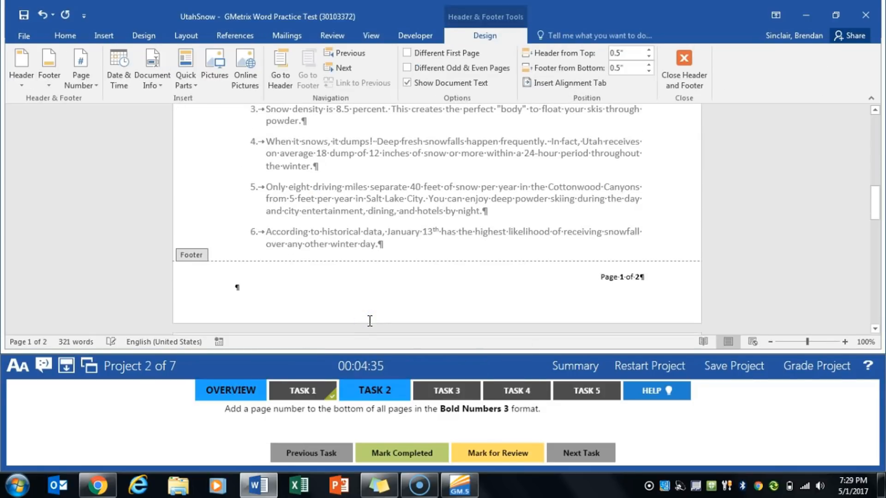
left_click(684, 67)
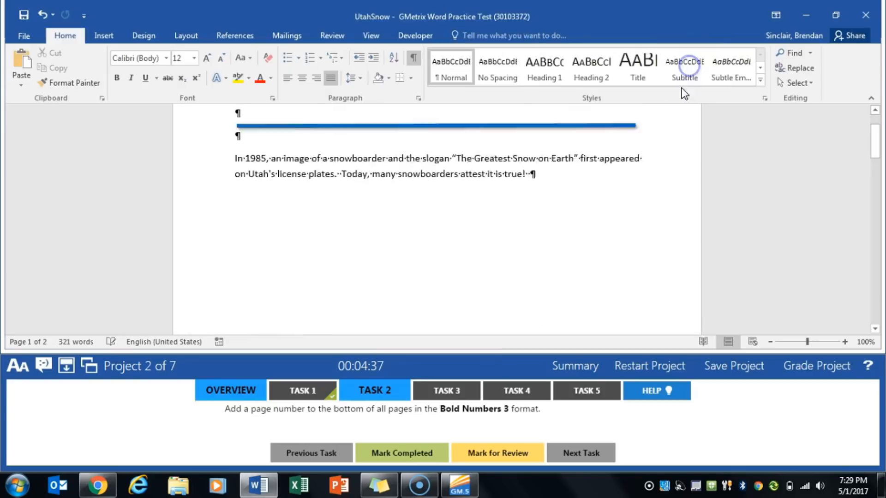
left_click(402, 453)
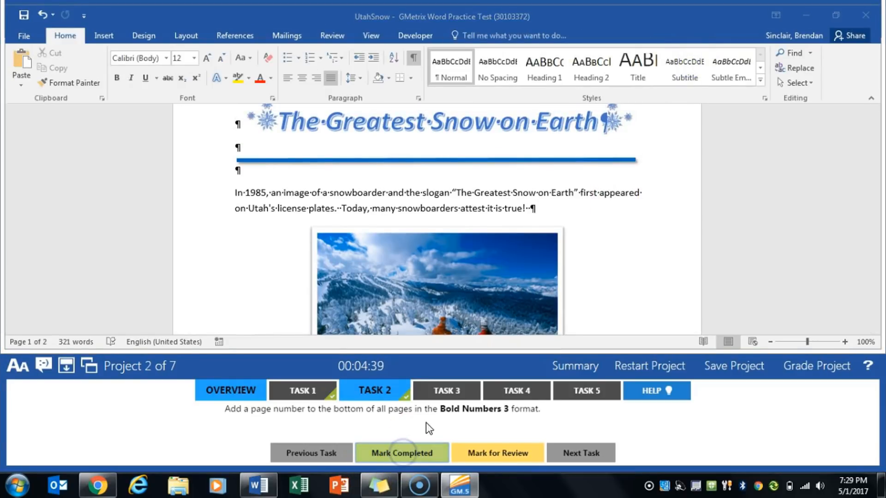
For Task 3, add the DRAFT 1 watermark to all pages of the document and mark the task completed
left_click(450, 389)
left_click(300, 435)
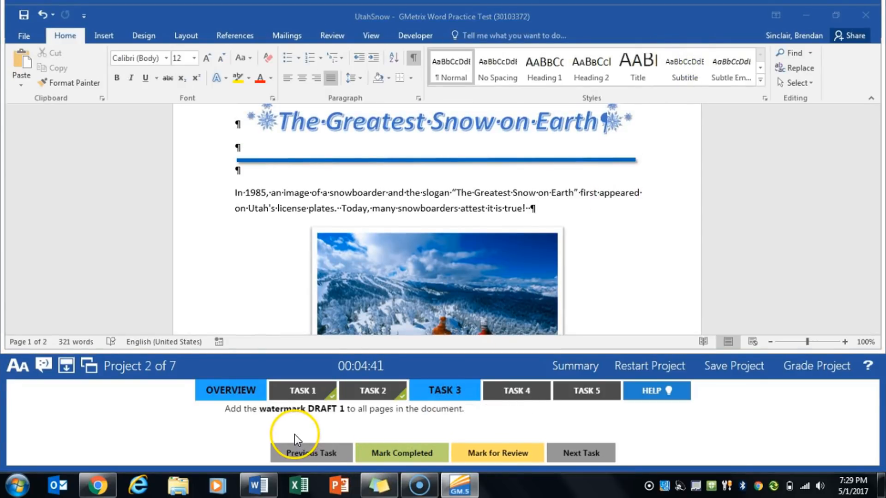
scroll(269, 289, "down", 1)
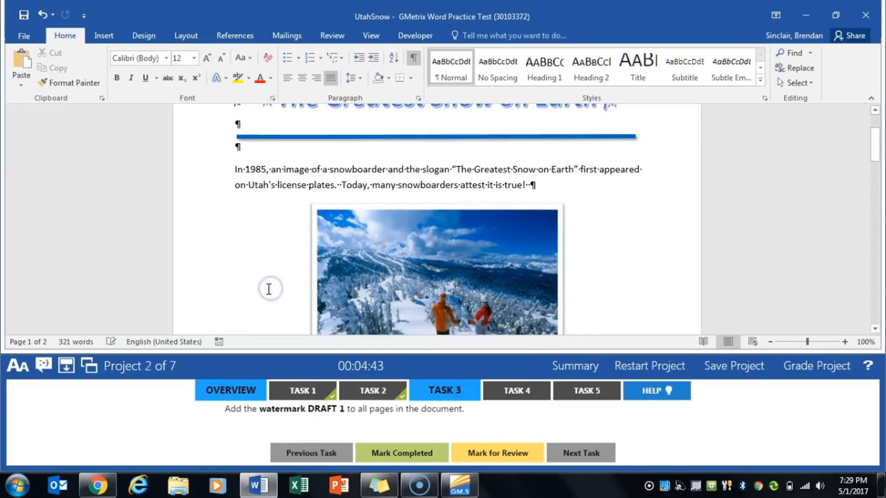
scroll(267, 287, "down", 5)
scroll(267, 277, "up", 4)
left_click(147, 37)
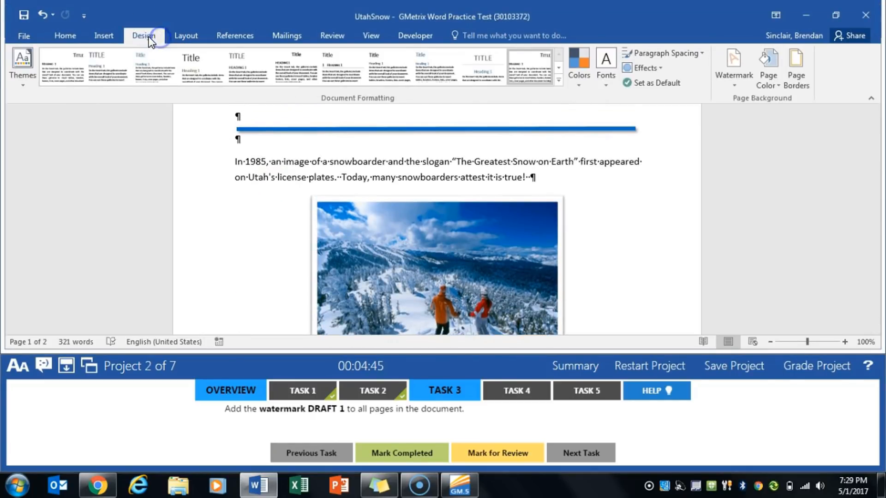
left_click(735, 79)
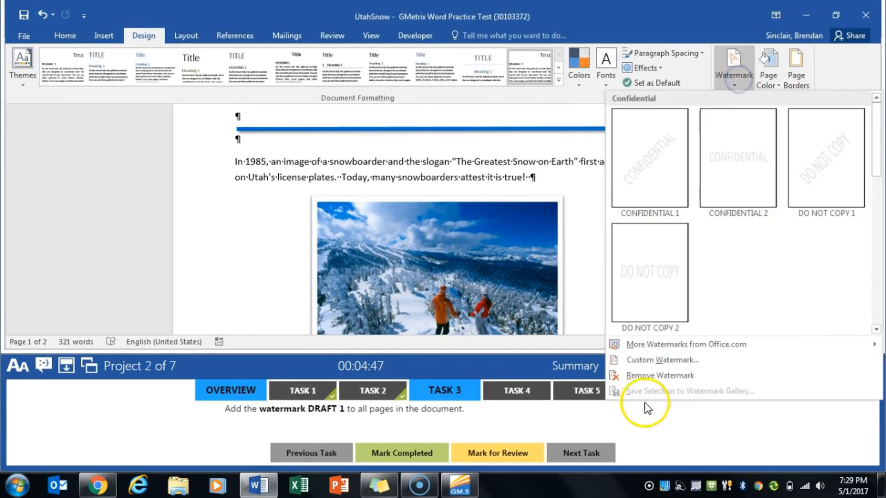
scroll(731, 284, "down", 5)
left_click_drag(870, 291, 876, 214)
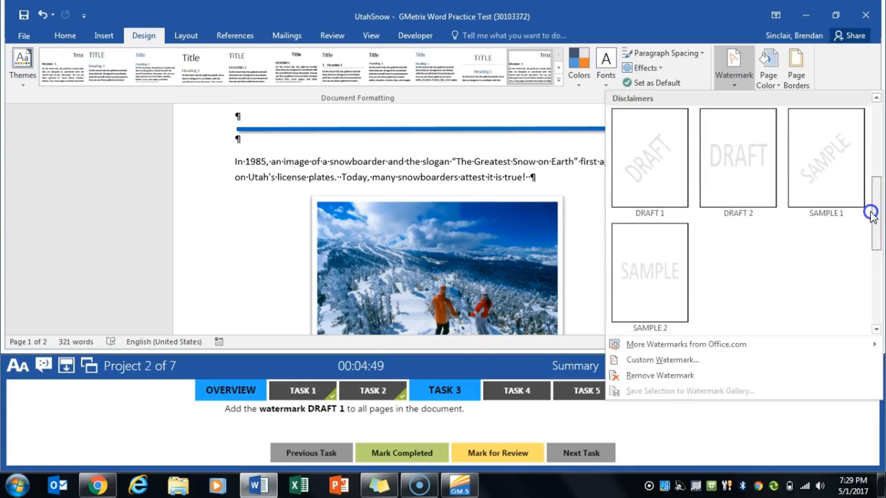
left_click(666, 192)
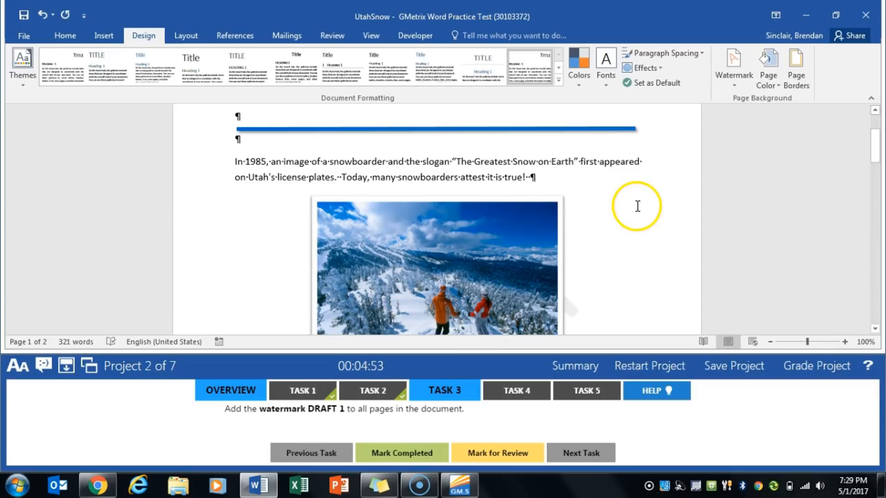
scroll(637, 207, "down", 6)
scroll(336, 170, "up", 1)
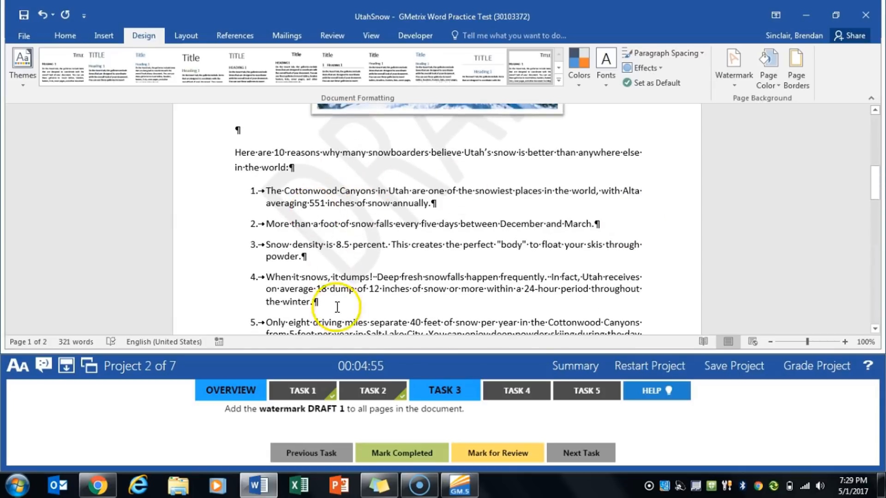
left_click(402, 452)
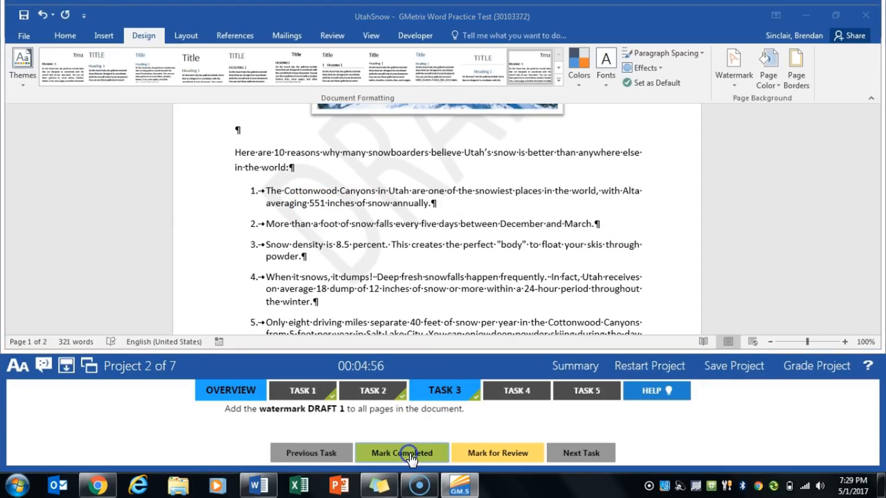
For Task 4, replace all instances of "snowboarder" with "skier" and mark the task completed
left_click(538, 392)
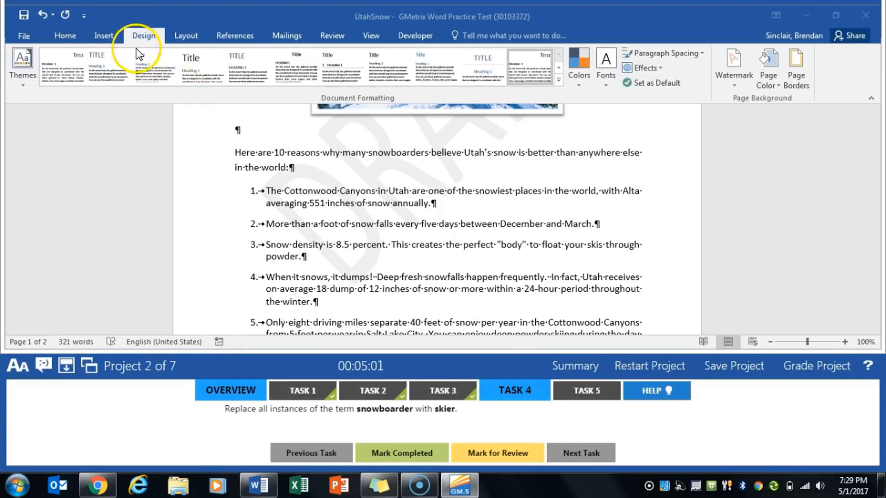
left_click(64, 36)
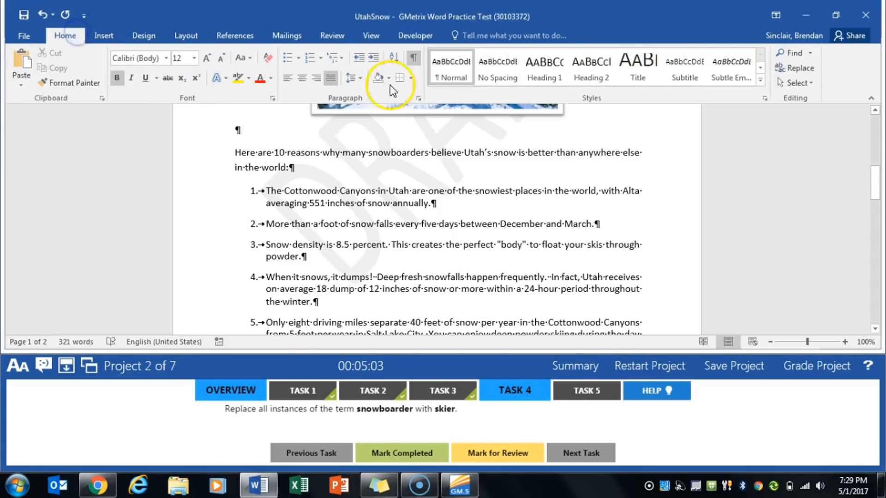
left_click(804, 68)
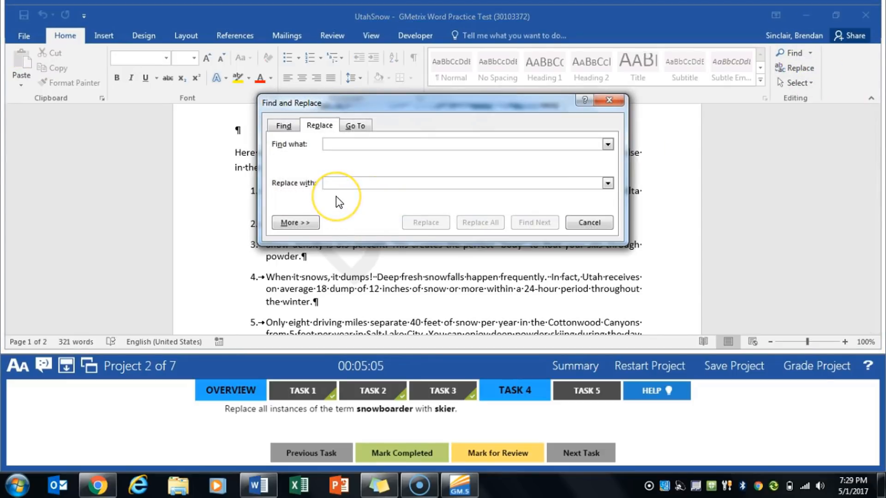
type("snowboarder")
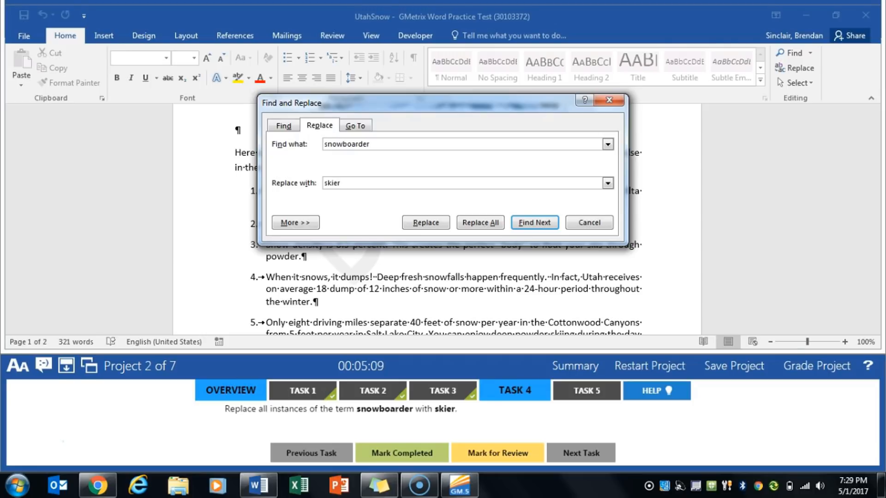
type("skier")
left_click(479, 222)
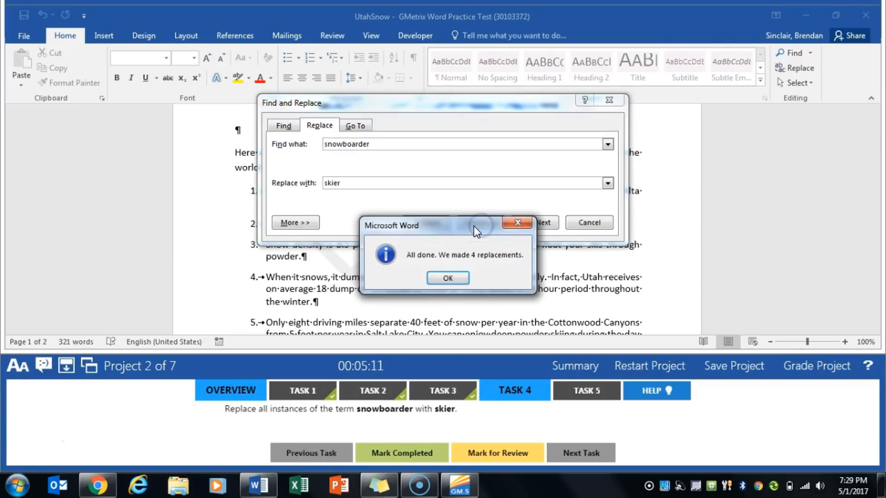
left_click(438, 276)
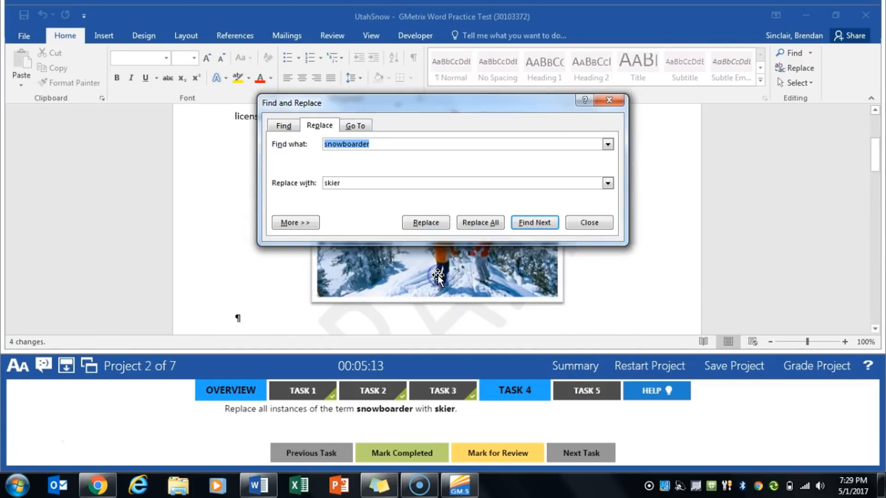
left_click(600, 222)
left_click(405, 454)
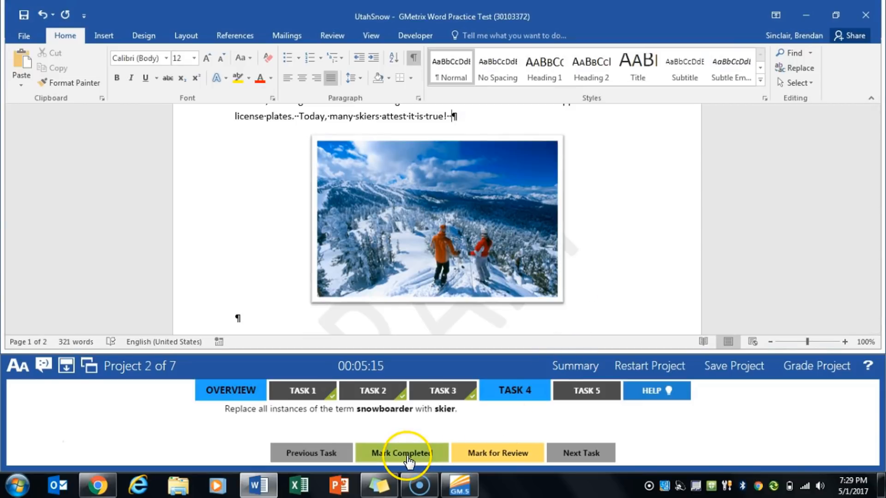
For Task 5, open the text pane of the equation SmartArt on page 2
left_click(593, 394)
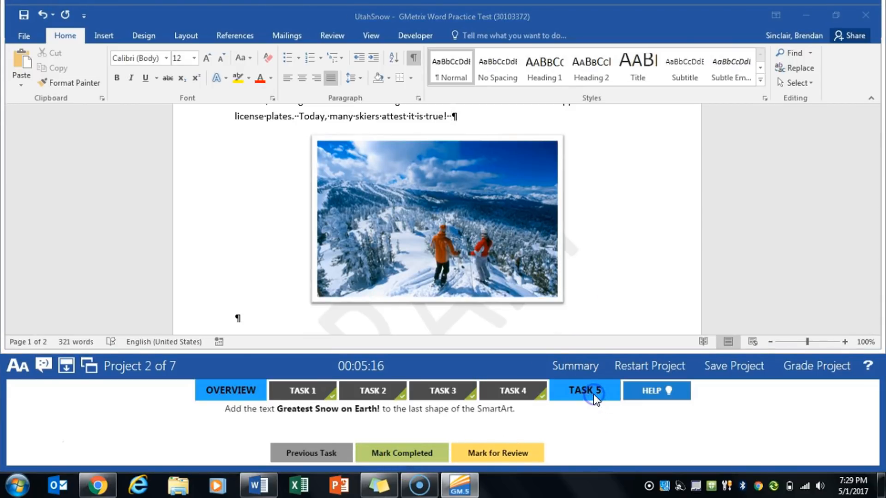
left_click(613, 317)
scroll(632, 250, "down", 10)
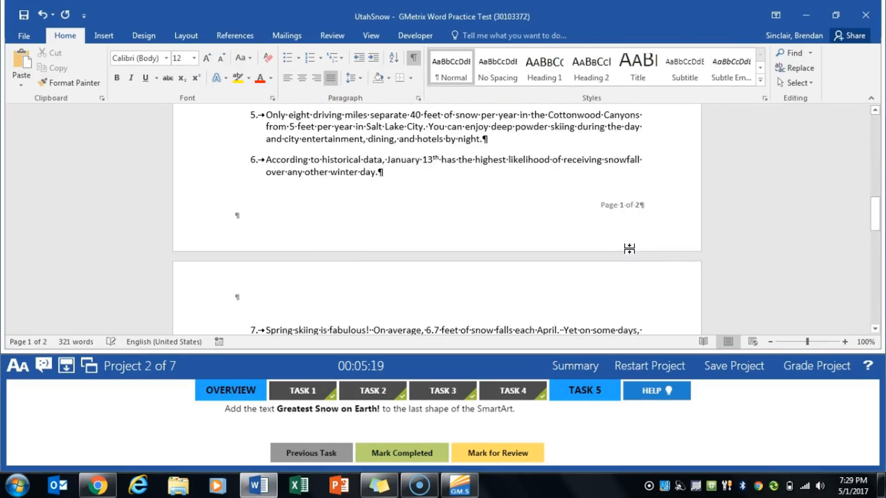
scroll(629, 260, "down", 3)
scroll(309, 194, "up", 1)
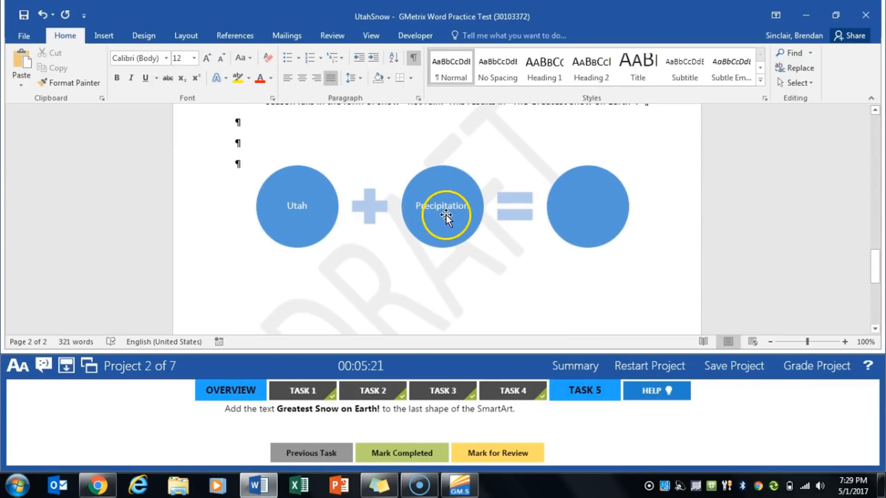
left_click(504, 250)
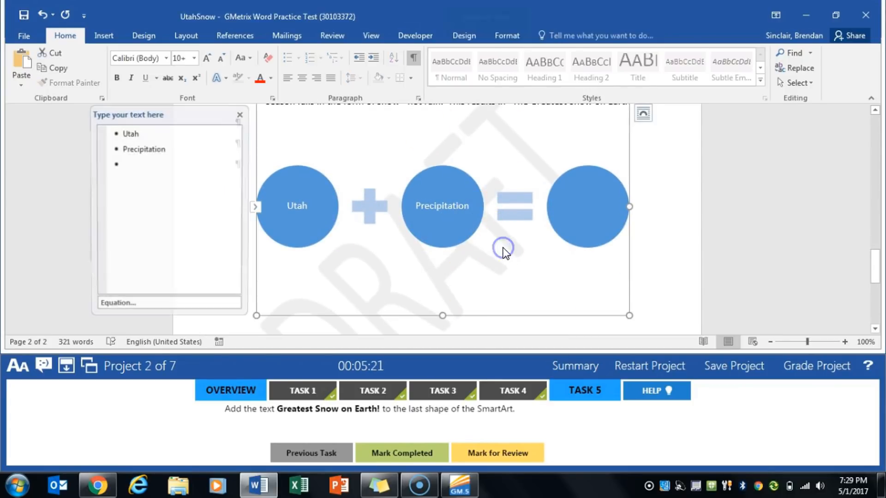
left_click(255, 207)
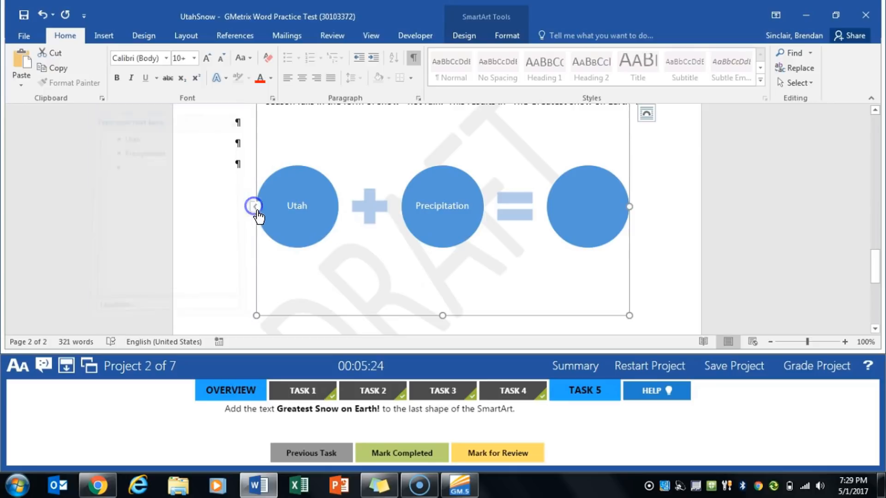
left_click(256, 212)
Add the text "Greatest Snow on Earth!" to the last shape of the SmartArt
left_click(136, 165)
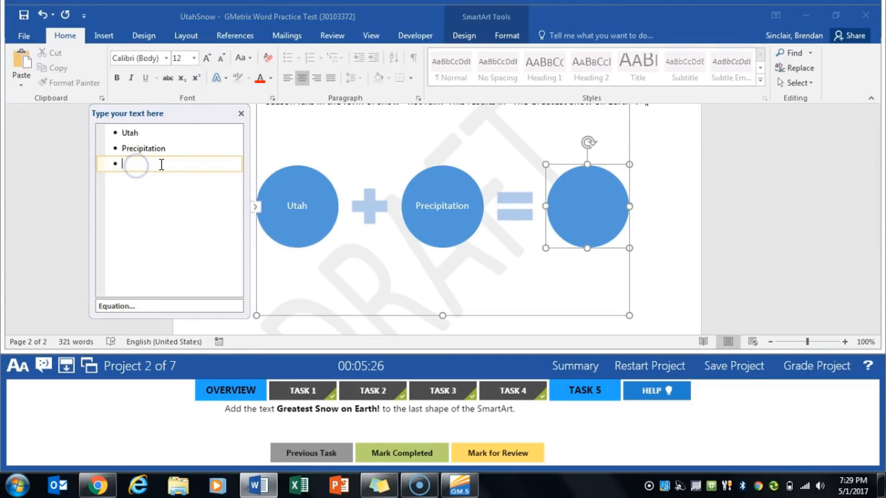
type("Great")
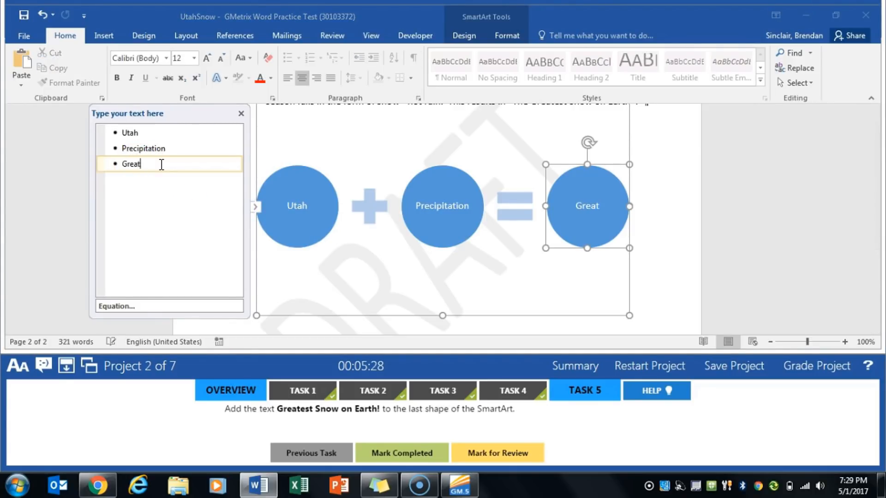
type("est Snow on ")
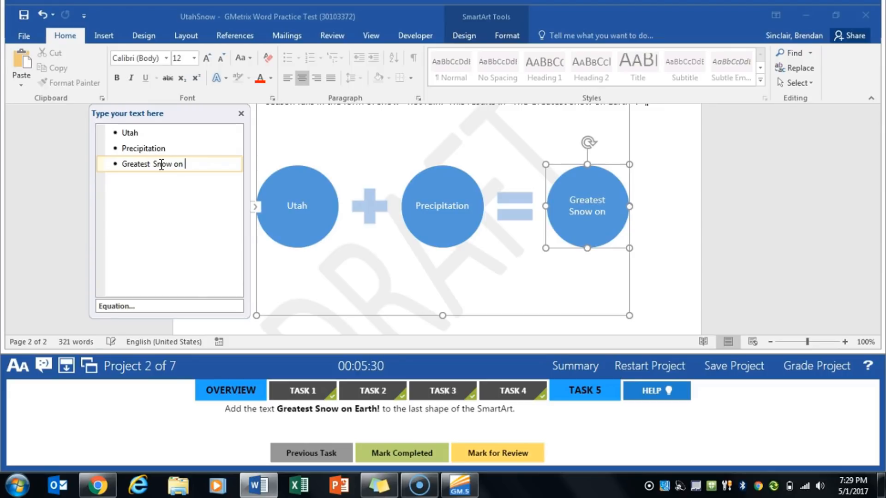
type("Eartch!")
key("BackSpace")
key("BackSpace")
key("BackSpace")
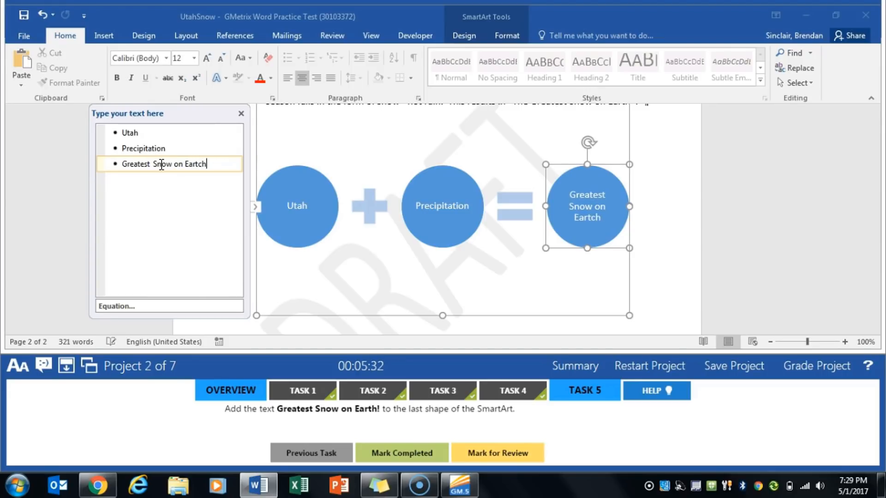
type("h!")
Leave the SmartArt text entry, mark Task 5 completed and submit the Utah Snow project for grading
left_click(403, 277)
left_click(505, 295)
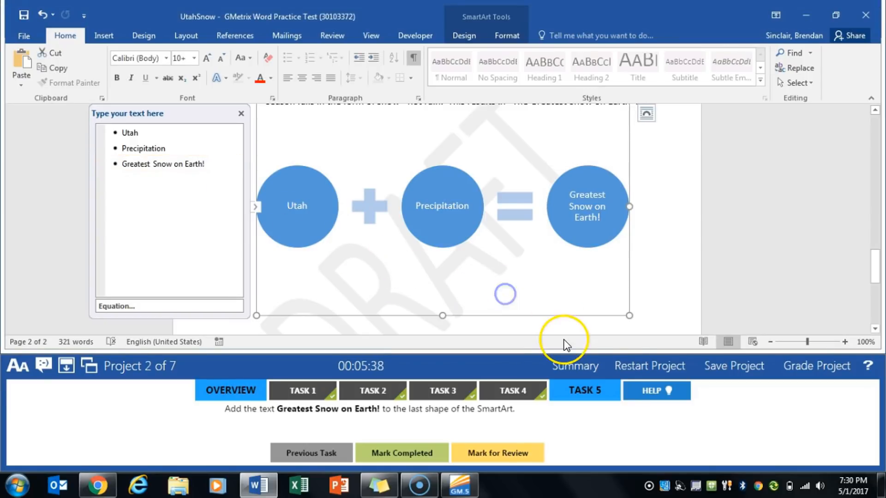
left_click(418, 453)
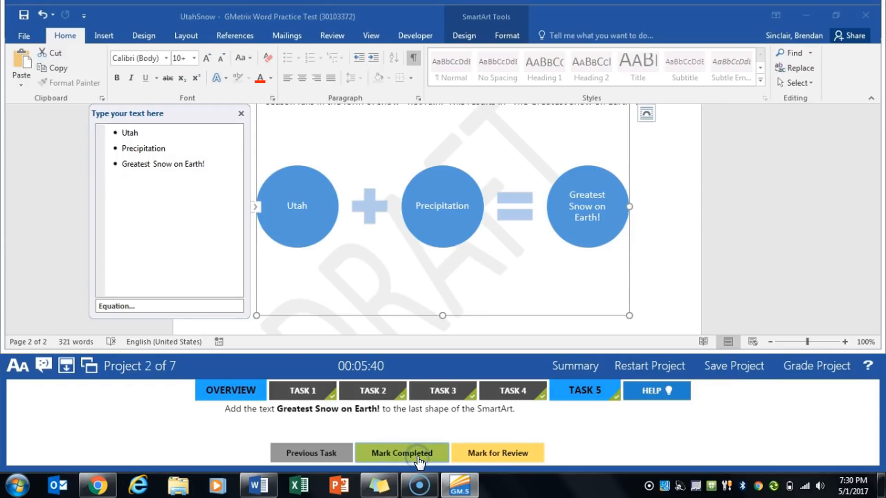
left_click(772, 375)
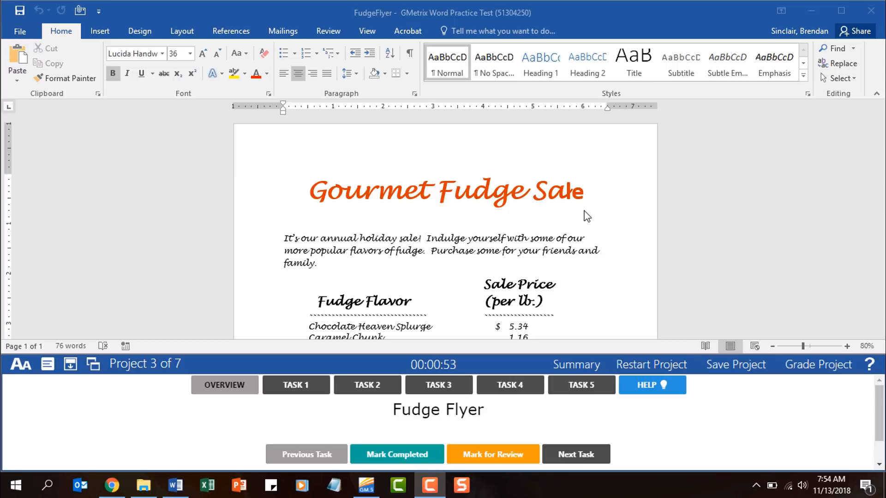
For Task 1 of the Fudge Flyer project, add an AutoCorrect entry that replaces "lb." with "pound"
left_click(292, 384)
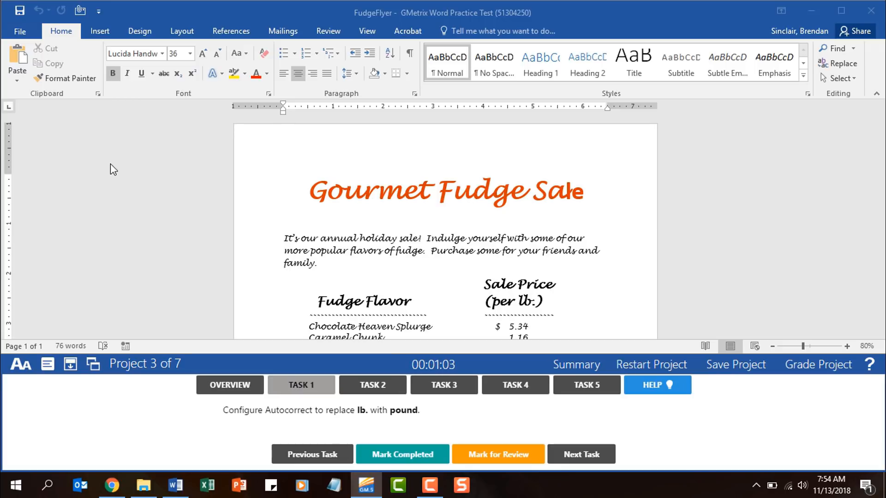
left_click(24, 35)
scroll(34, 184, "down", 3)
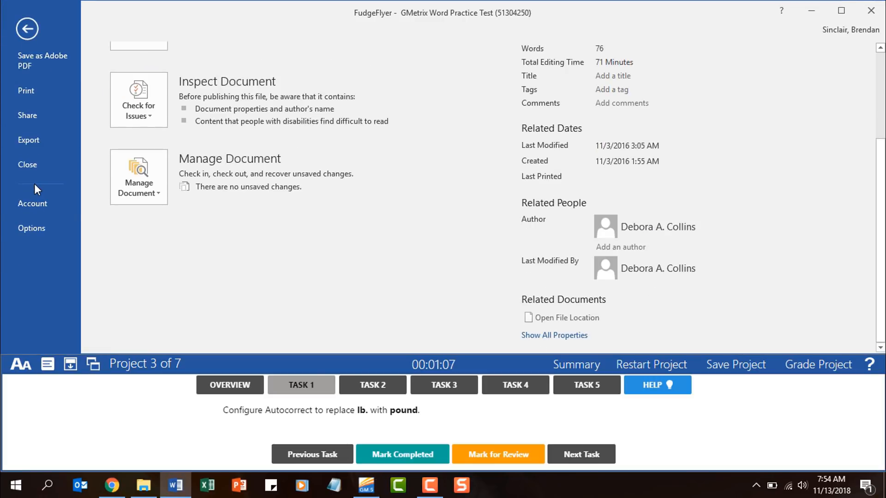
left_click(30, 228)
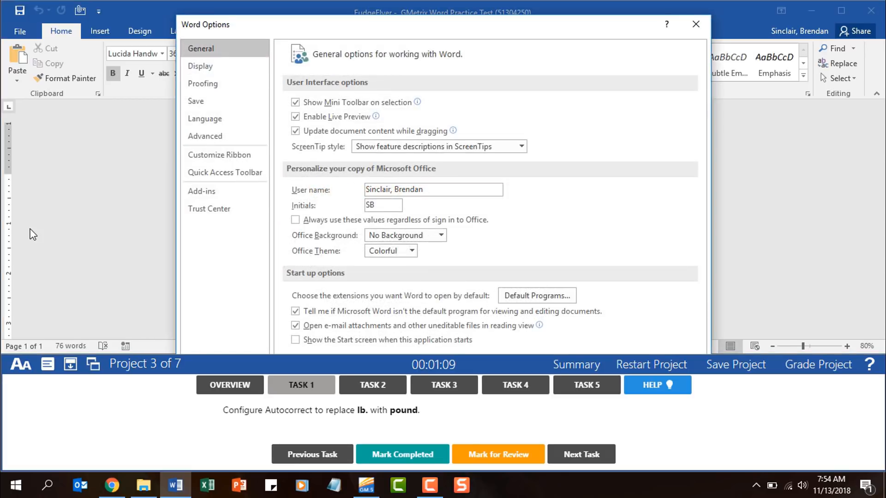
left_click(224, 79)
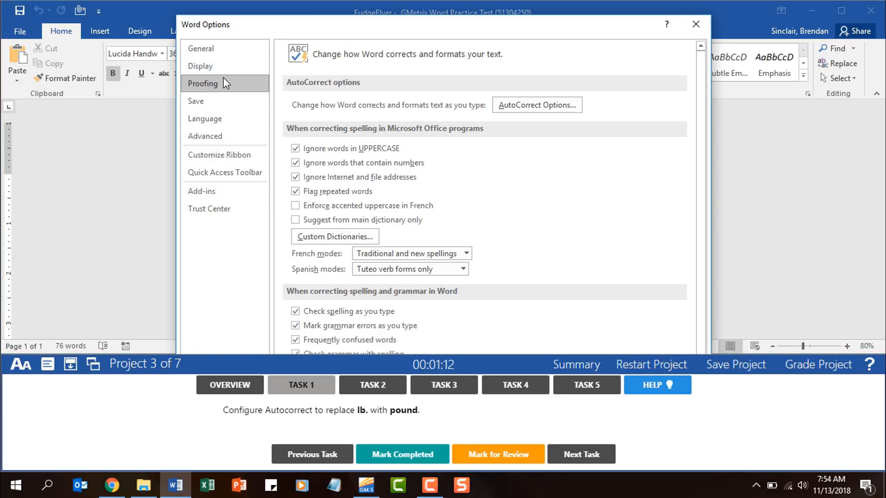
left_click(538, 106)
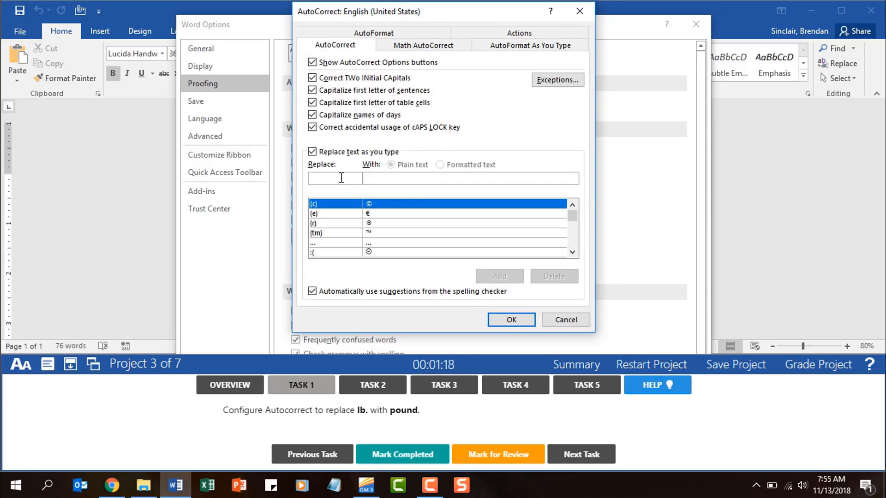
type("lb")
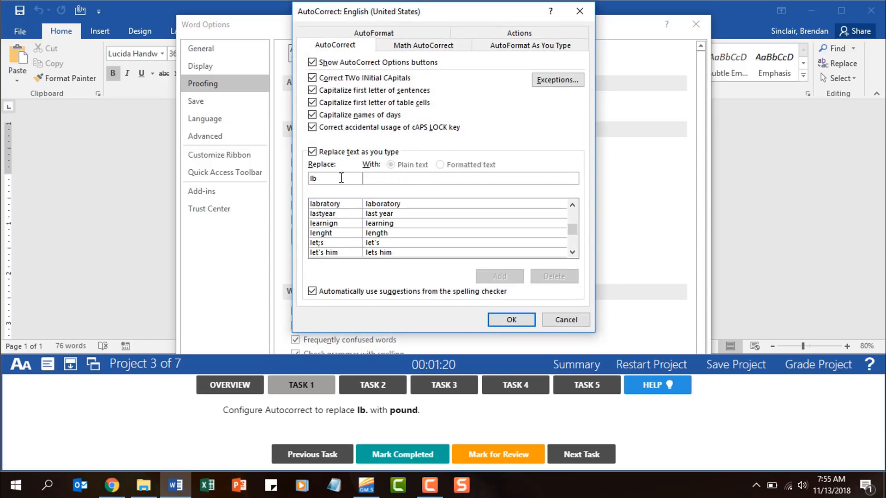
type(".")
type("pound")
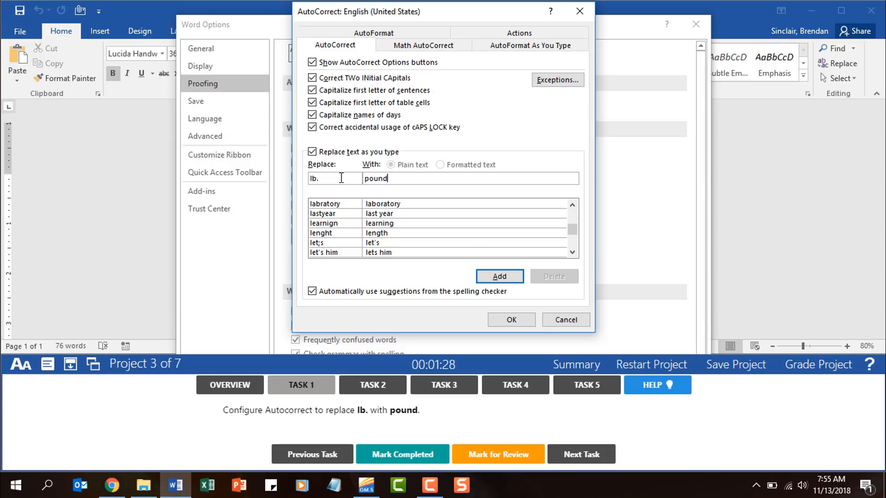
left_click(496, 277)
left_click(510, 319)
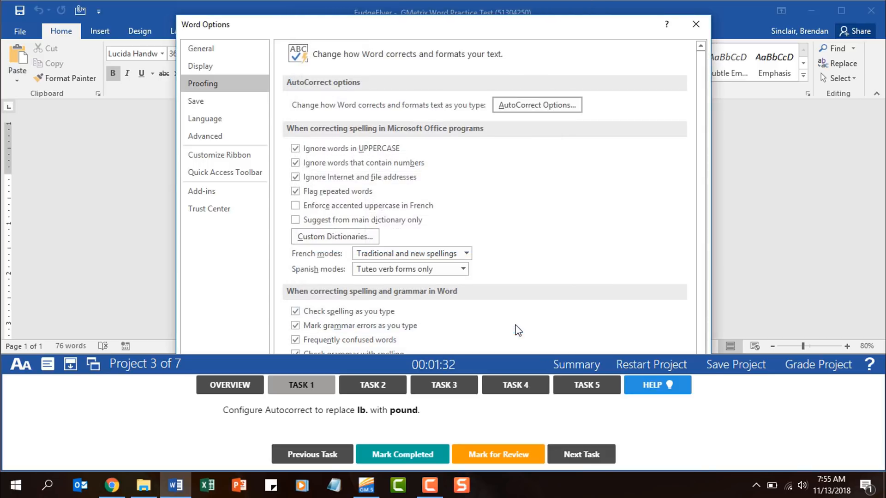
Leave the Word options, mark Task 1 of the Fudge Flyer project completed and go to Task 2
left_click(707, 29)
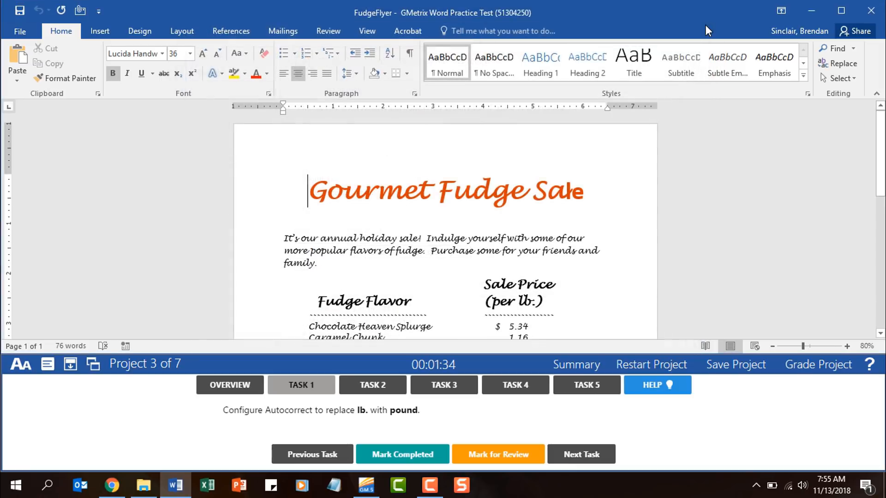
left_click(396, 456)
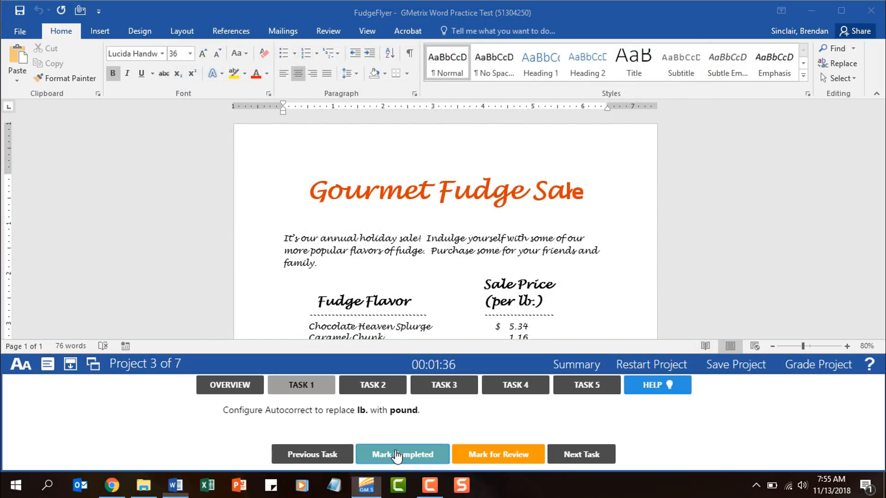
left_click(380, 396)
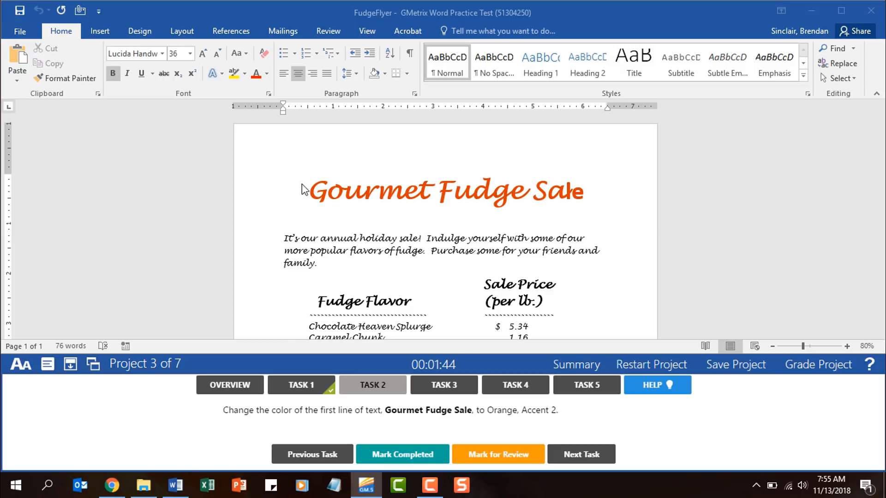
Change the font color of the title line "Gourmet Fudge Sale" to Orange, Accent 2 and mark Task 2 completed
left_click(315, 195)
left_click_drag(315, 195, 575, 177)
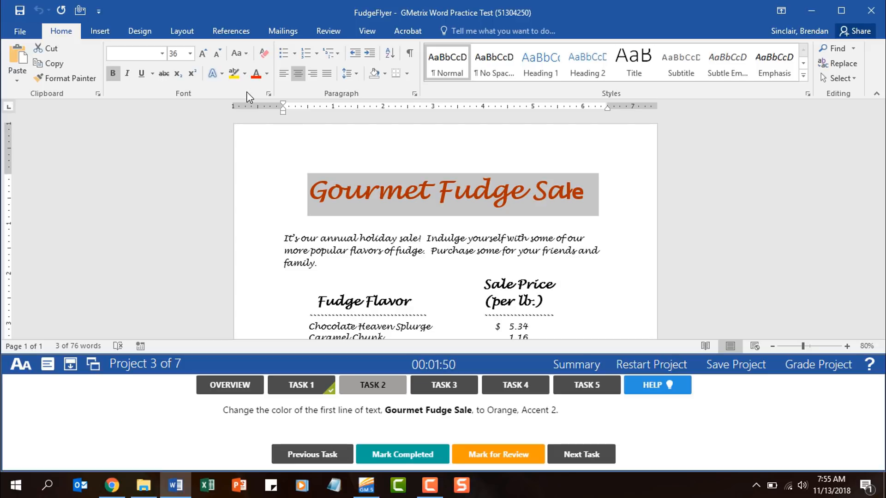
left_click(266, 77)
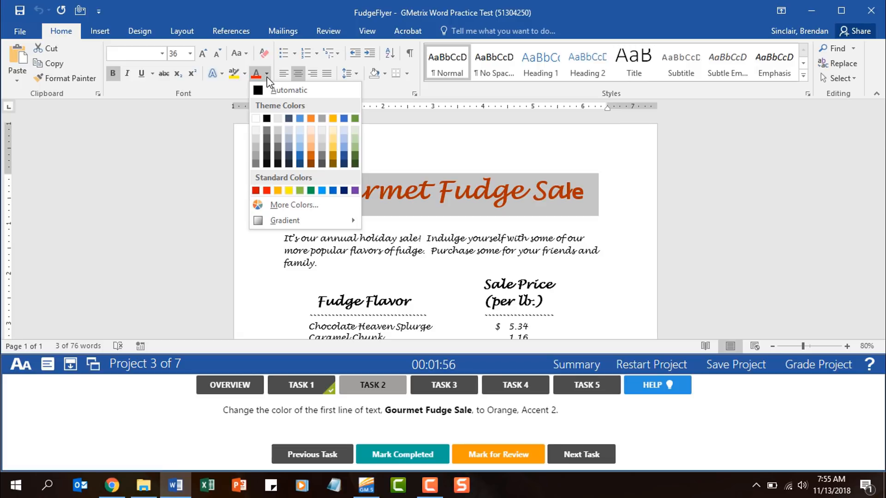
left_click(313, 121)
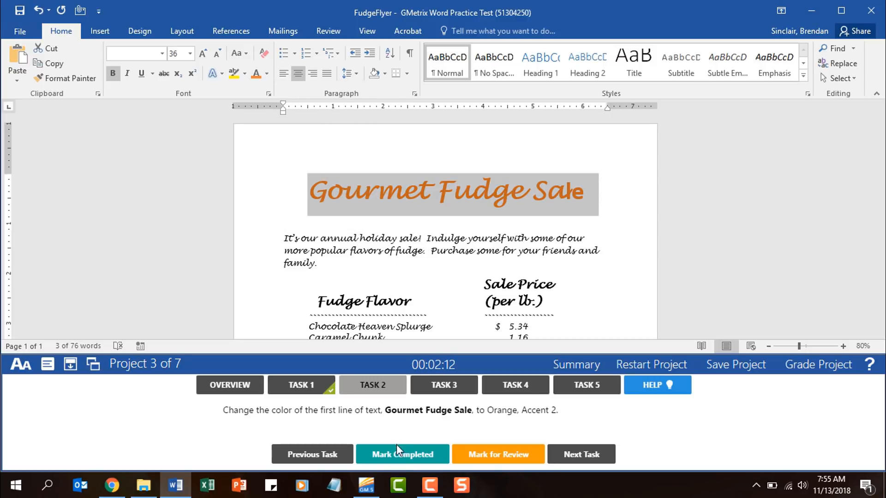
left_click(400, 457)
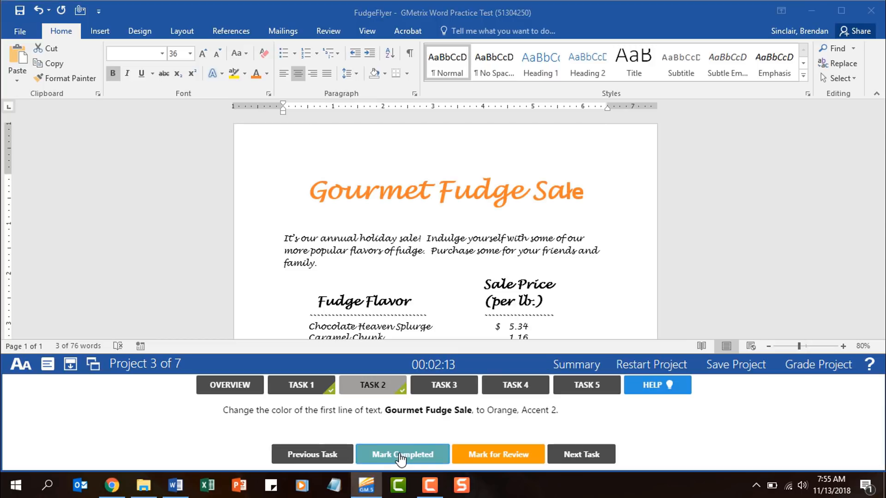
For Task 3, apply 6 pt spacing before all paragraphs in the document and mark the task completed
left_click(439, 391)
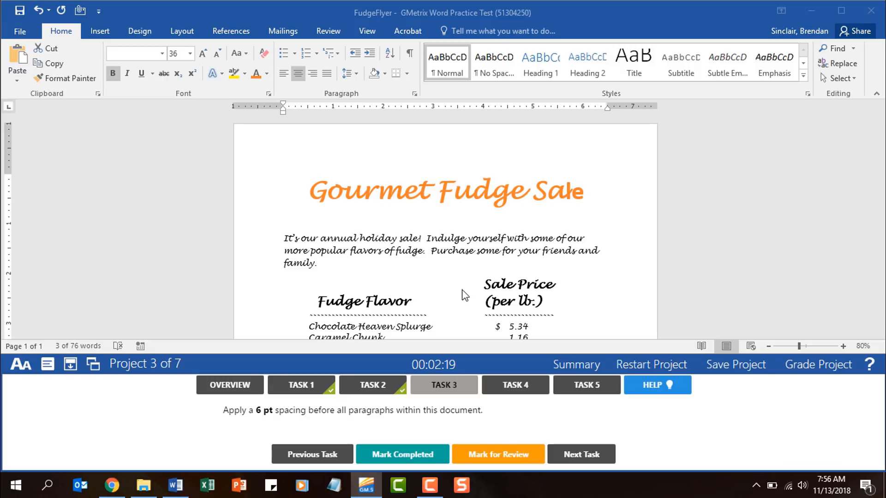
left_click(425, 249)
key("ctrl+a")
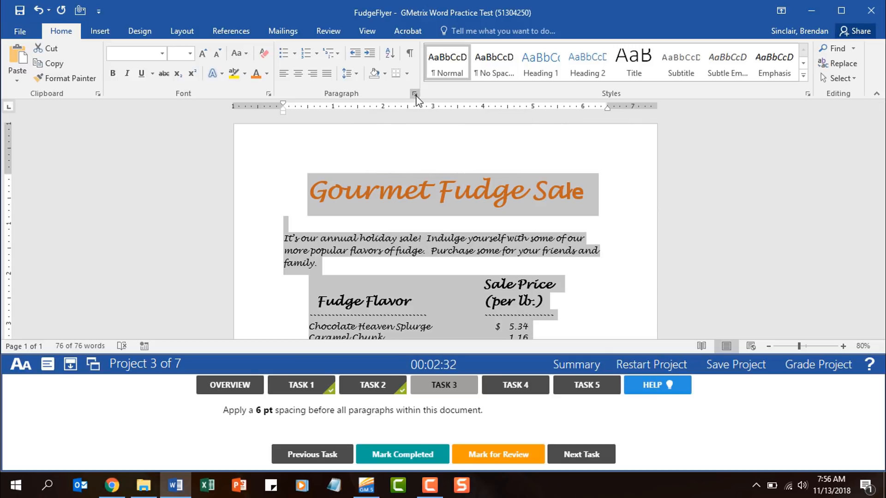
left_click(415, 95)
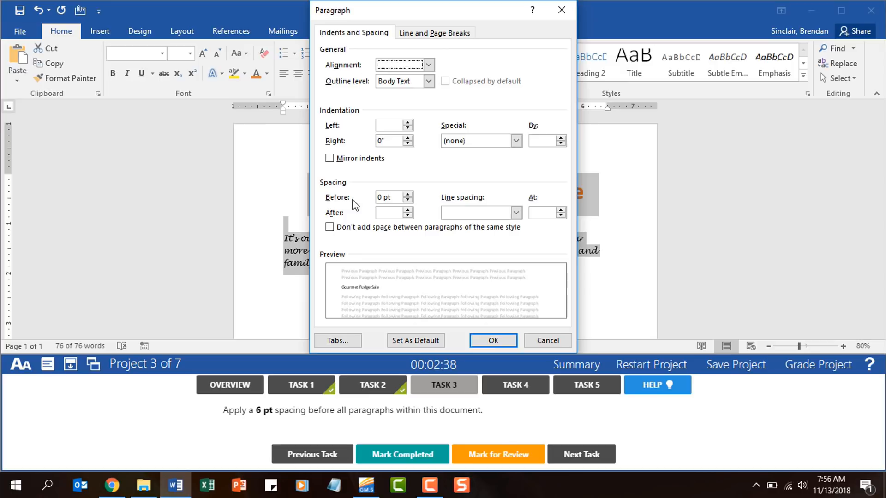
left_click(407, 194)
left_click(494, 341)
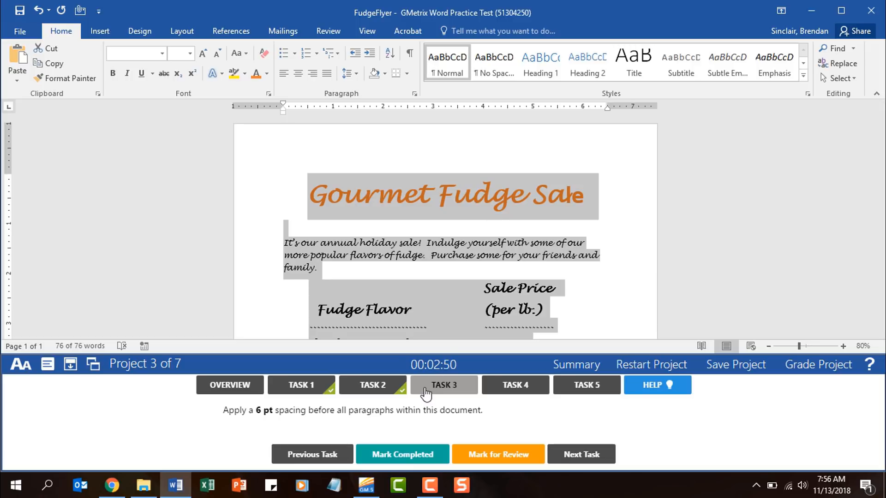
left_click(412, 454)
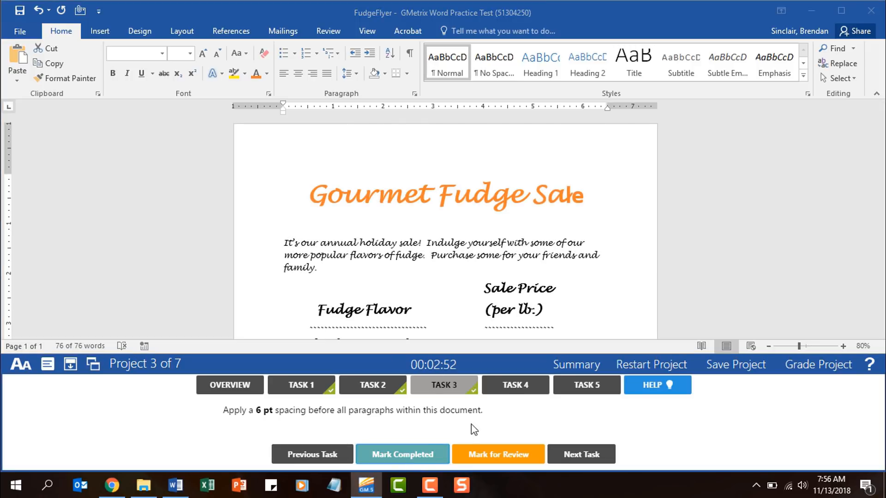
For Task 4, apply a turquoise highlight to the word "free" in the last sentence and mark the task completed
left_click(512, 391)
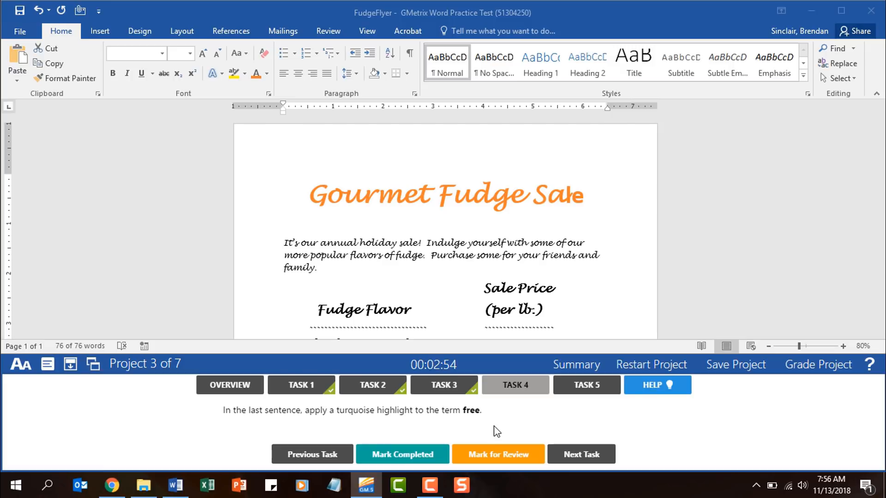
scroll(534, 276, "down", 10)
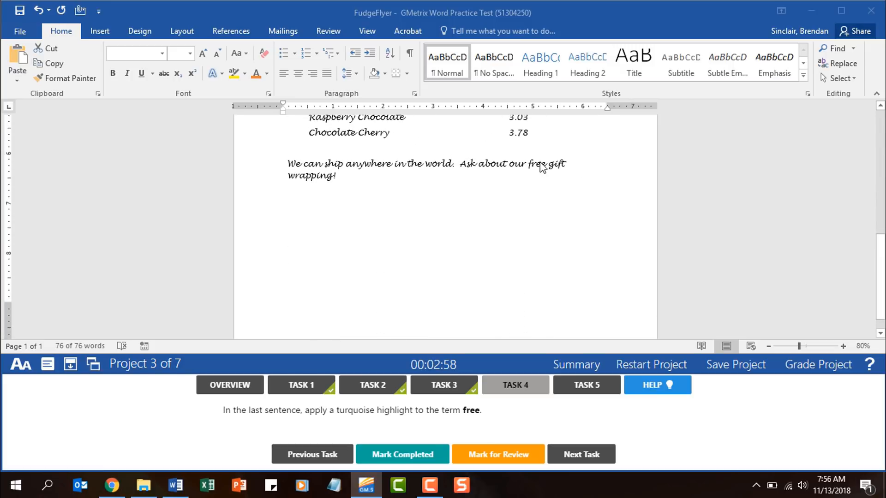
key("ctrl+a")
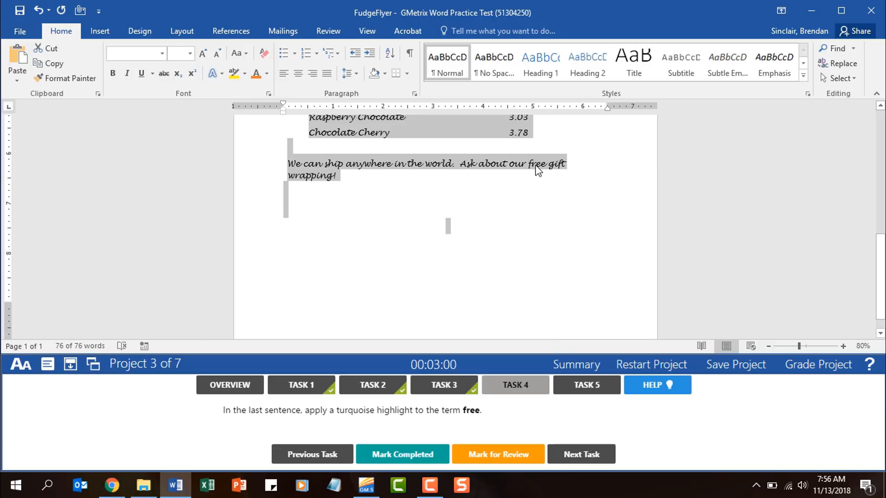
double_click(535, 165)
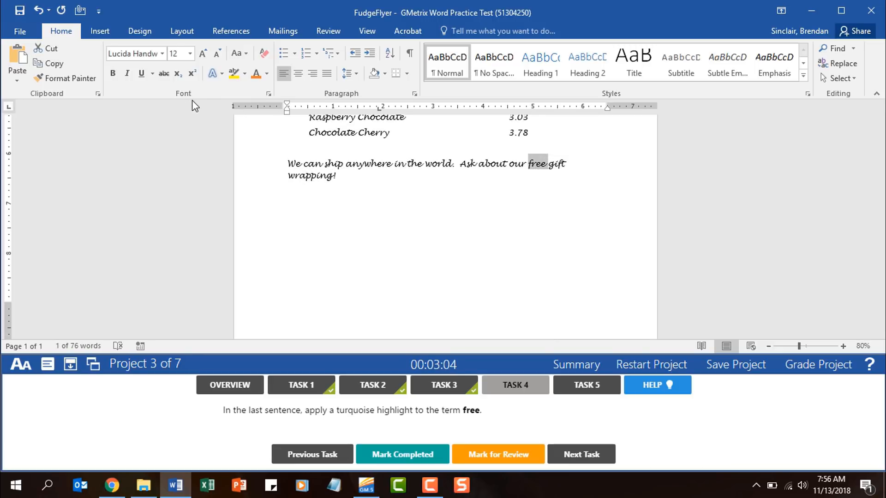
left_click(245, 74)
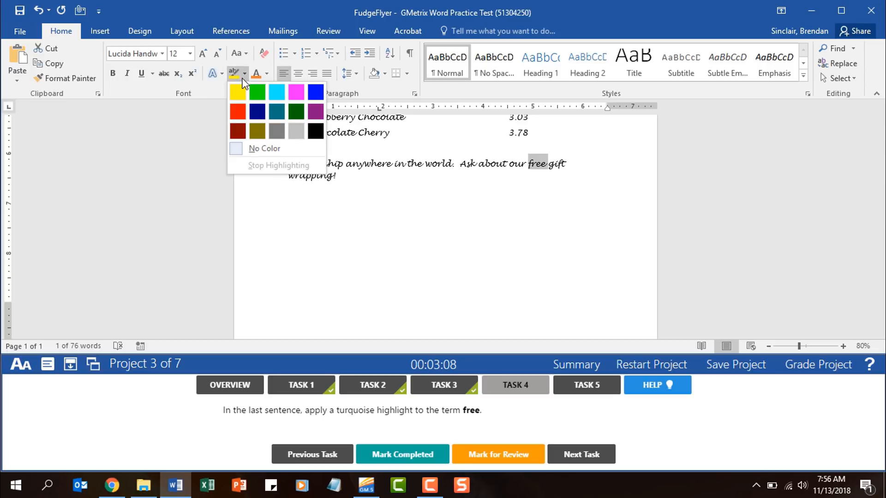
left_click(284, 90)
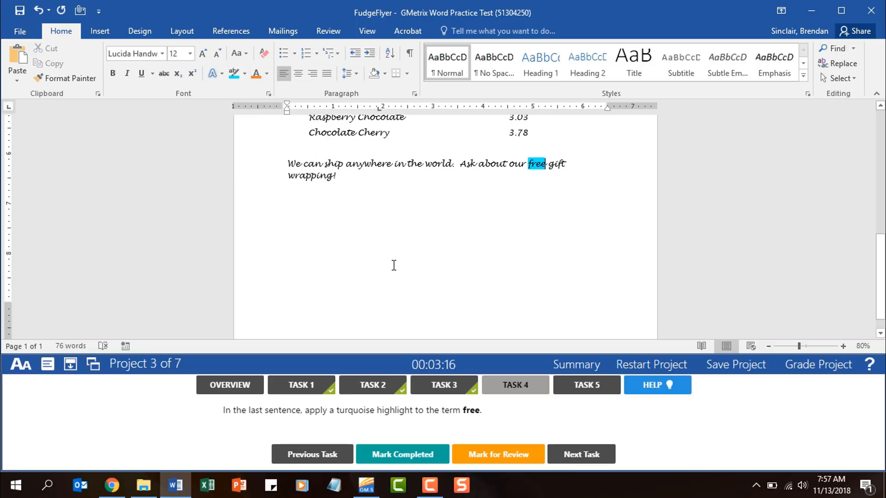
left_click(386, 456)
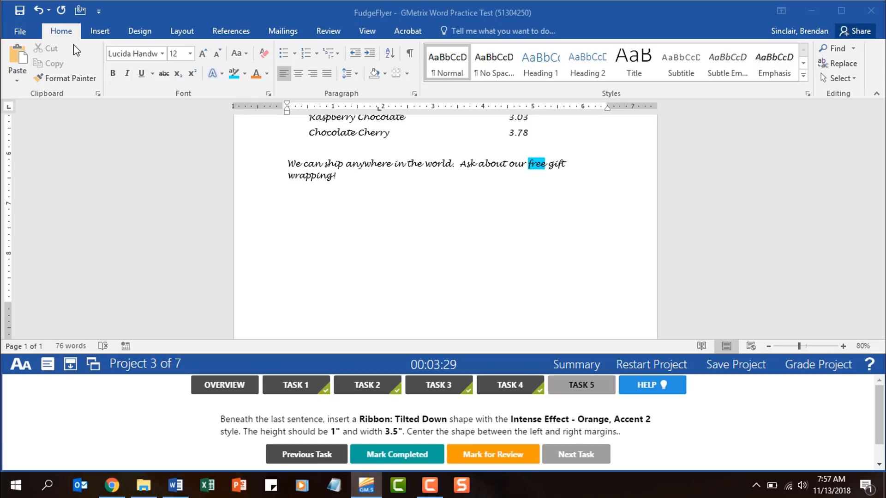
For Task 5, insert a Ribbon: Tilted Down shape about 0.67" by 1.33" beneath the last sentence and center it horizontally
left_click(105, 34)
left_click(105, 35)
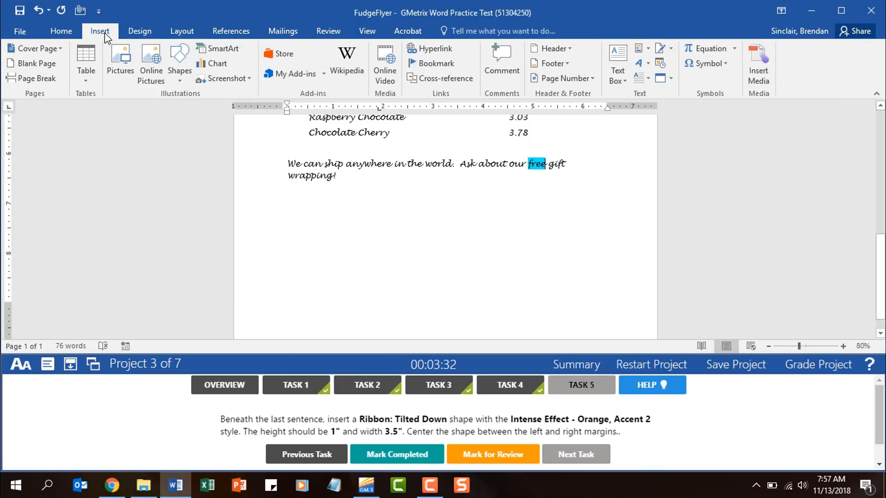
left_click(180, 82)
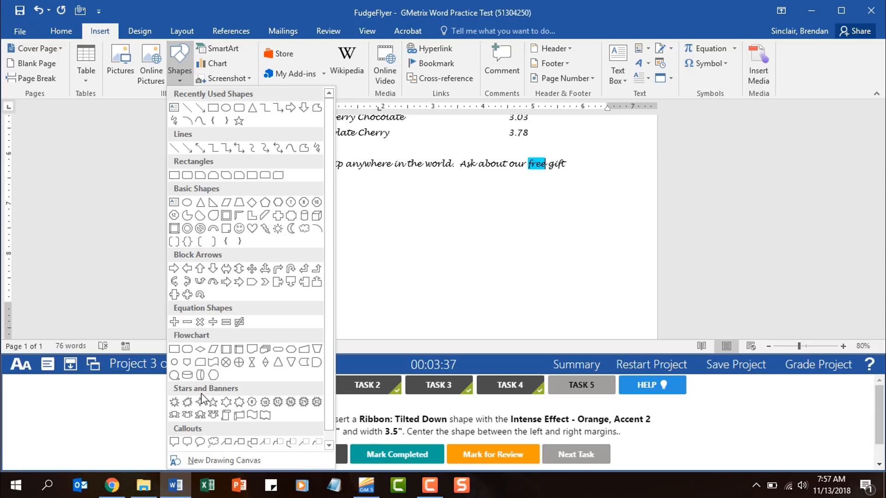
left_click(186, 418)
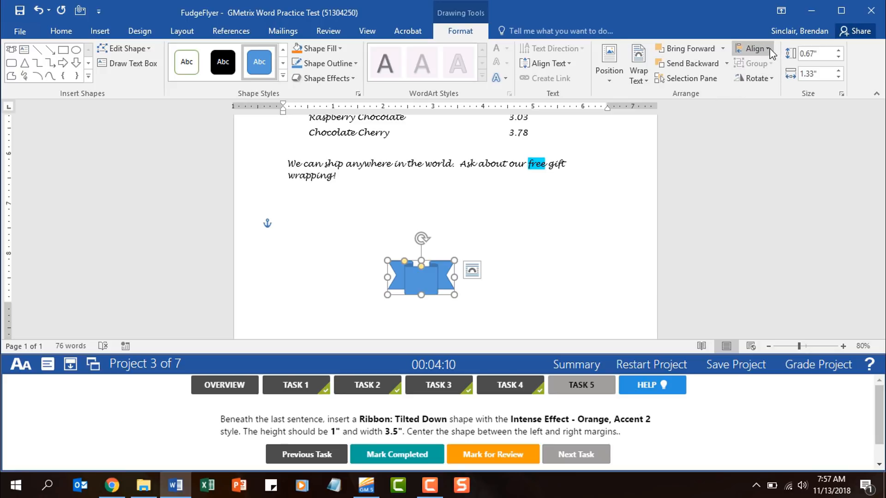
left_click(752, 49)
left_click(769, 80)
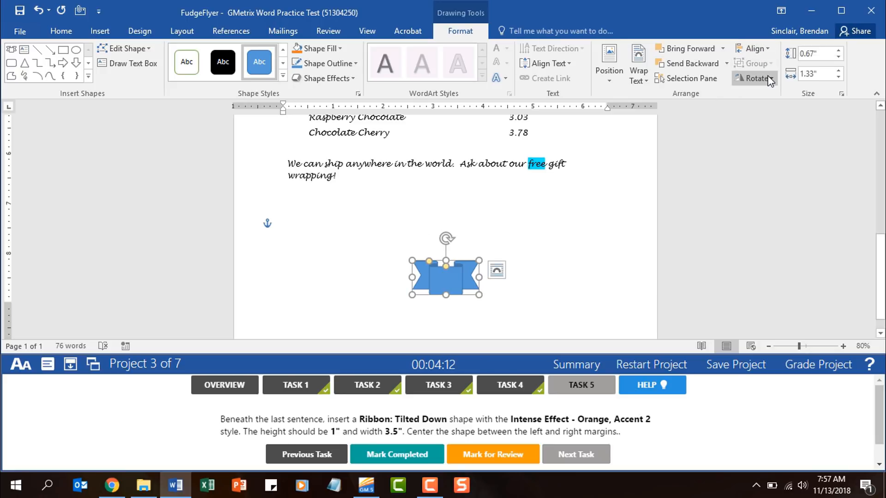
Set the ribbon shape's height to 1" and its width to 3.5"
left_click(820, 58)
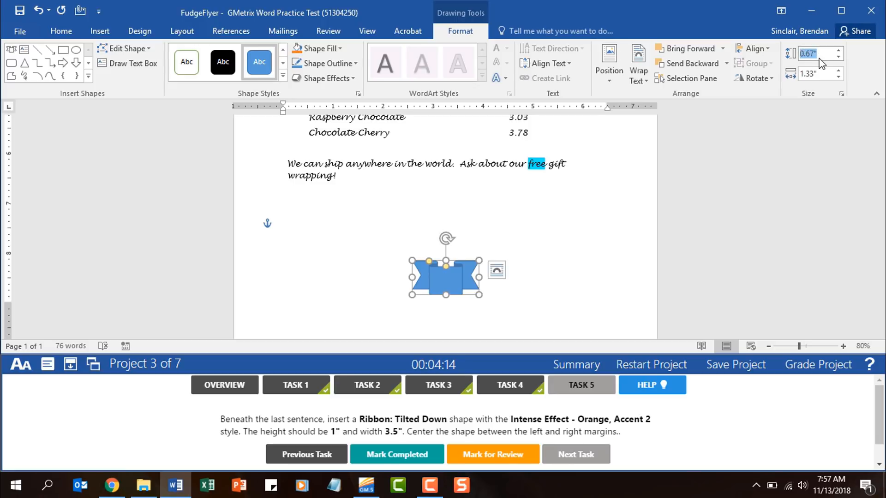
type("1")
key("Return")
left_click(818, 75)
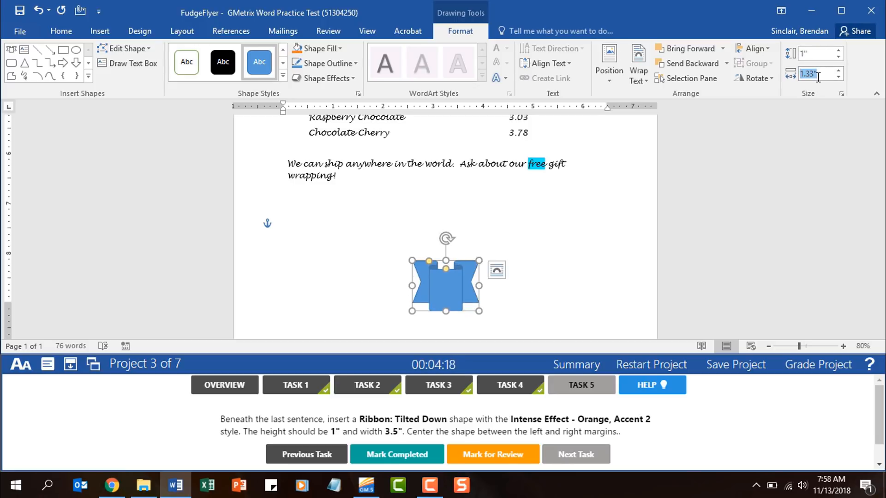
type("3.5")
key("Return")
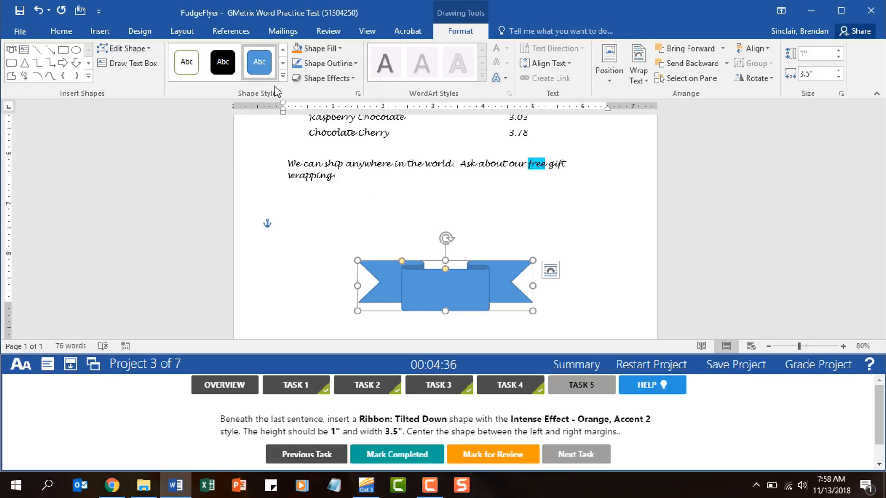
Apply the Intense Effect - Orange, Accent 2 style to the ribbon shape, deselect it and mark Task 5 completed
left_click(282, 76)
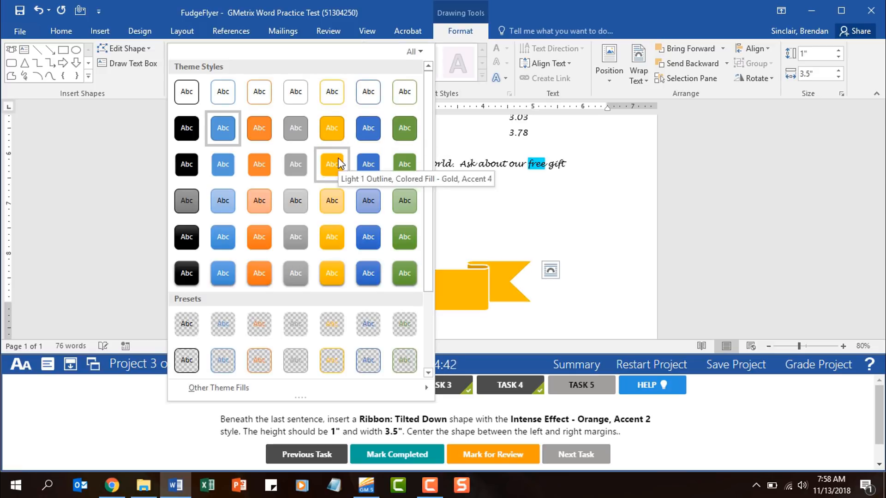
left_click(257, 272)
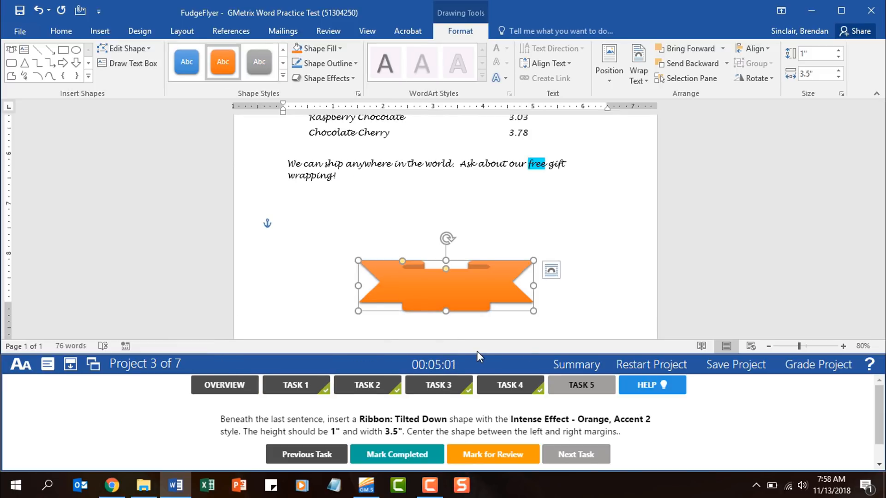
left_click(632, 281)
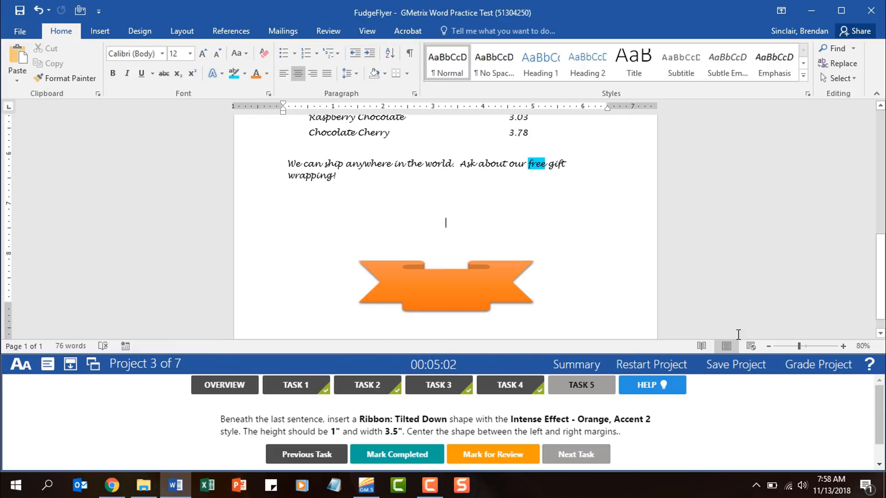
left_click(397, 455)
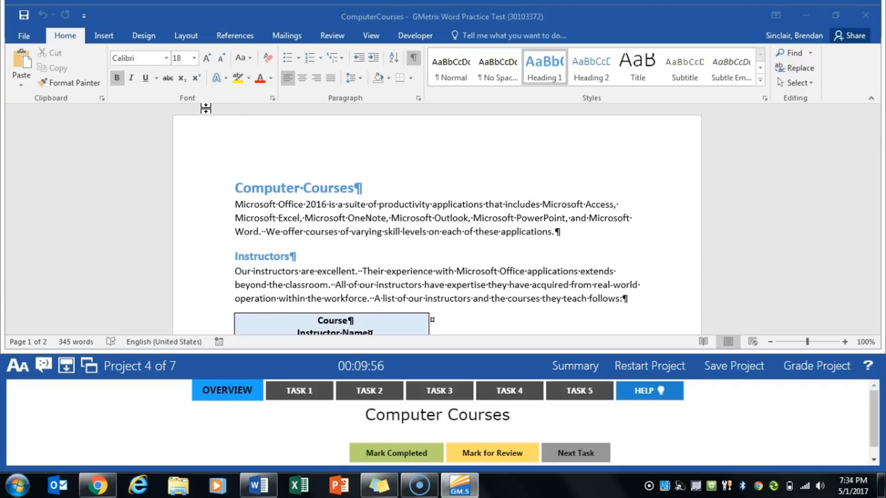
For Task 1, apply the Grid Table 2 - Accent 1 style to the first table and mark the task completed
left_click(305, 392)
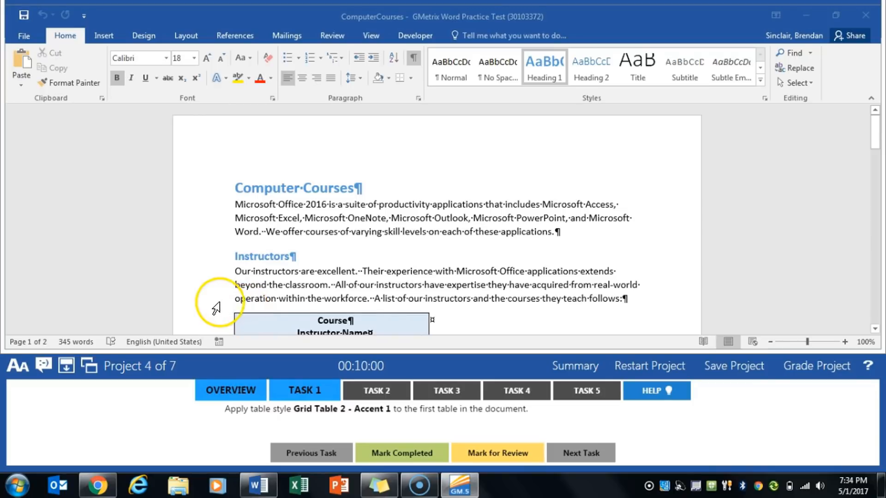
scroll(236, 316, "down", 2)
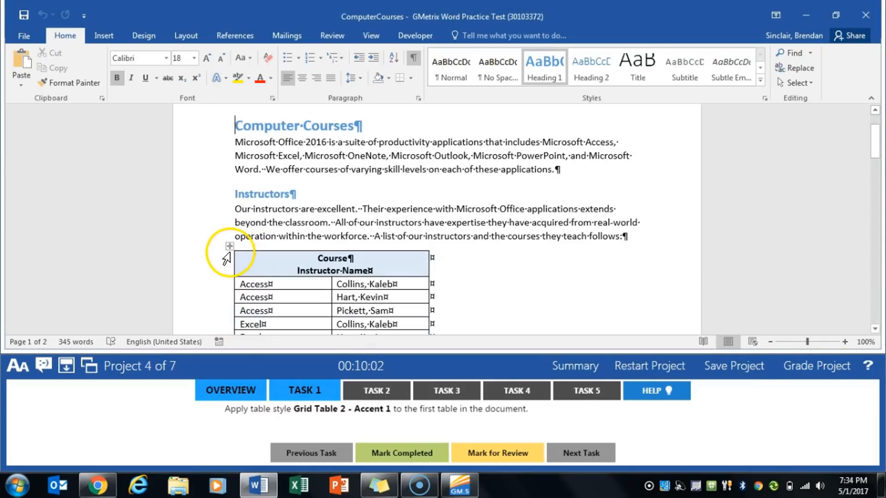
left_click(230, 247)
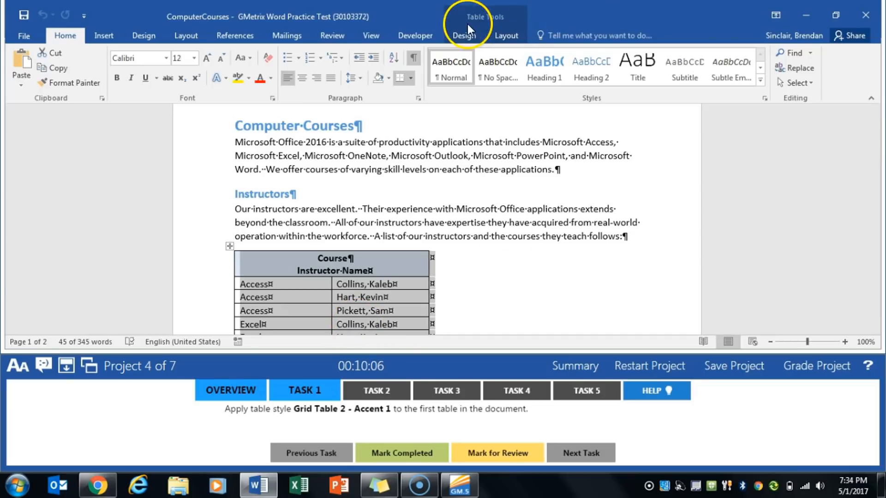
left_click(465, 36)
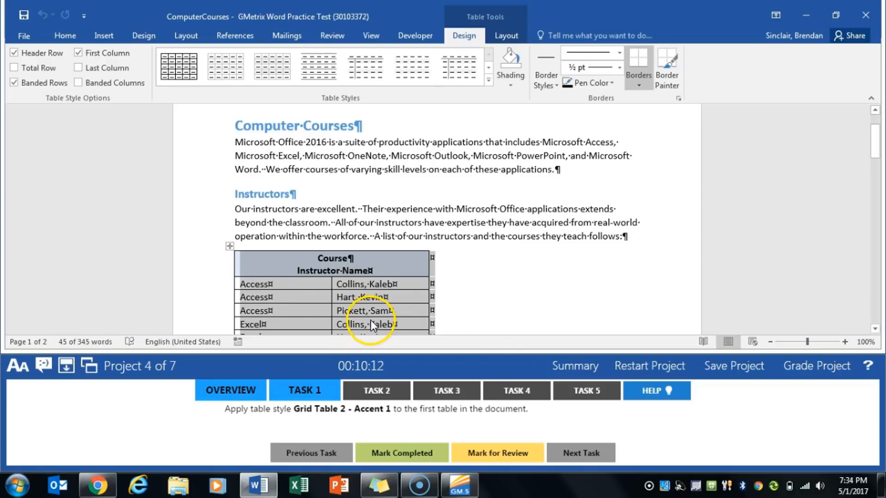
left_click(488, 79)
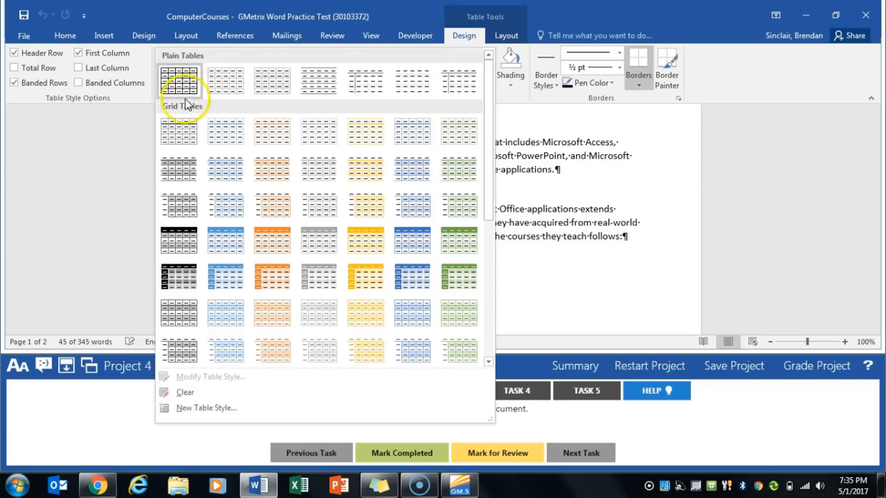
left_click(230, 175)
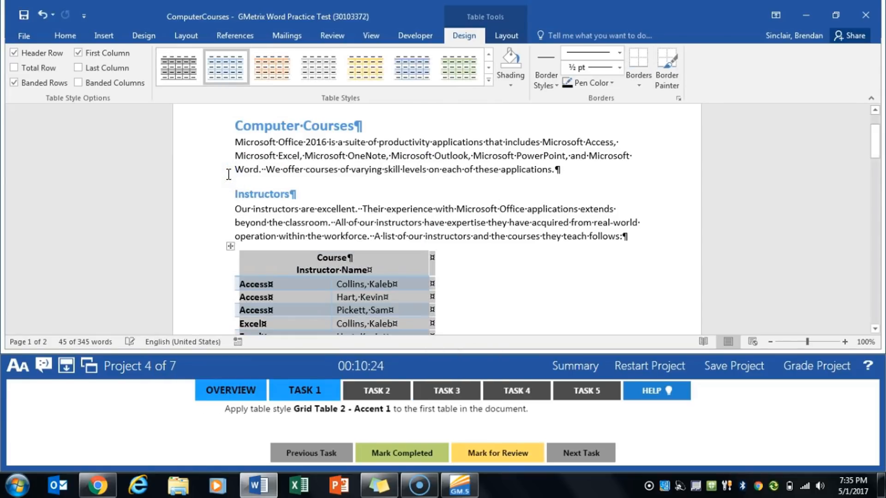
left_click(408, 459)
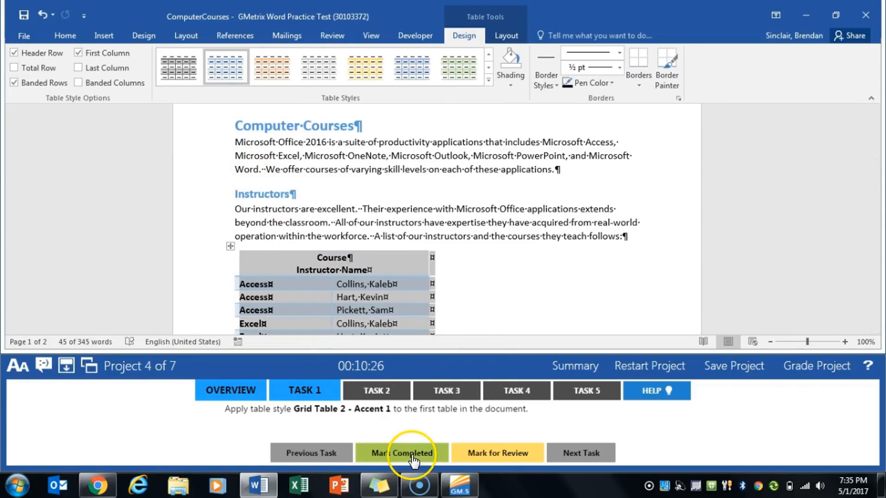
For Task 2, set the first table's left and right default cell margins to 0.1" and mark the task completed
left_click(397, 395)
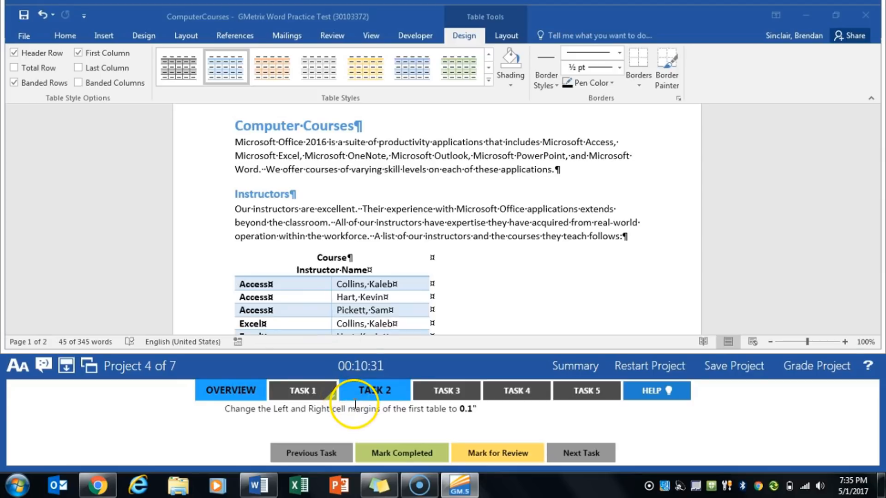
left_click_drag(312, 320, 298, 259)
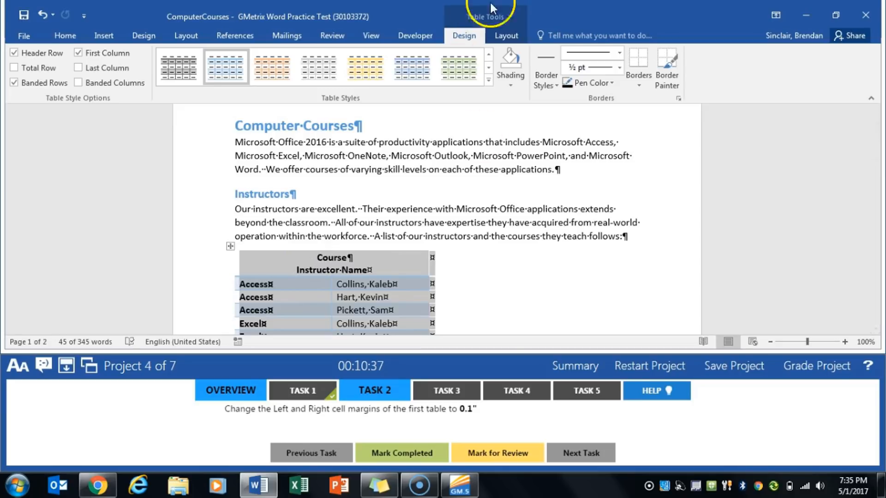
left_click(510, 40)
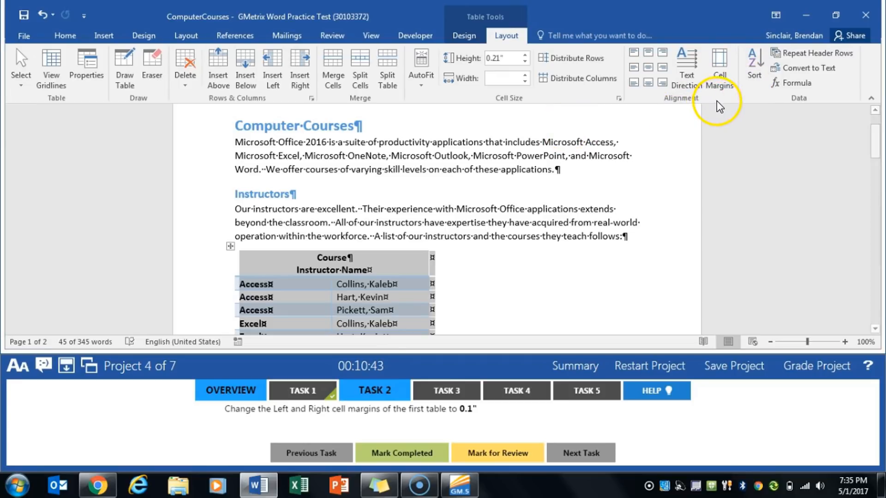
left_click(720, 76)
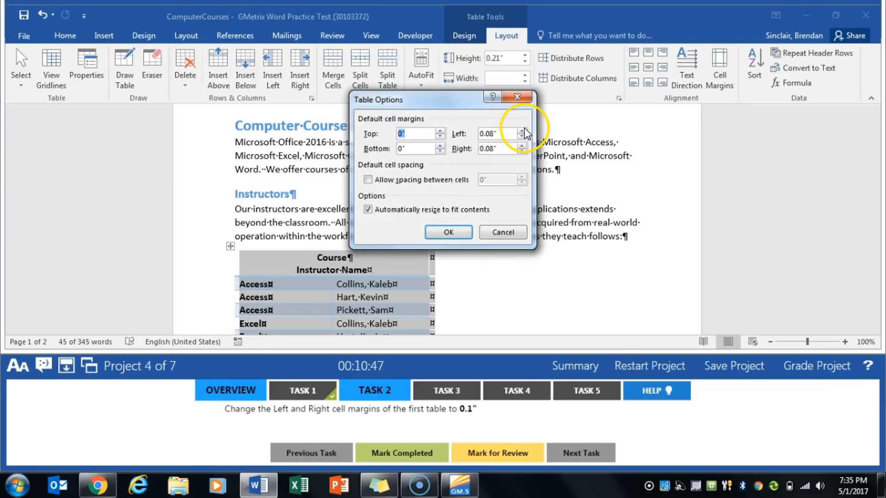
left_click(521, 131)
left_click(522, 145)
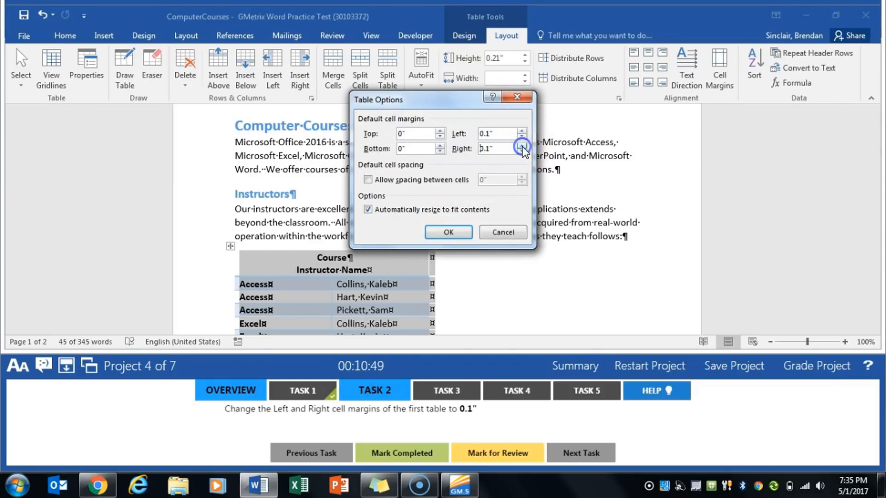
left_click(448, 232)
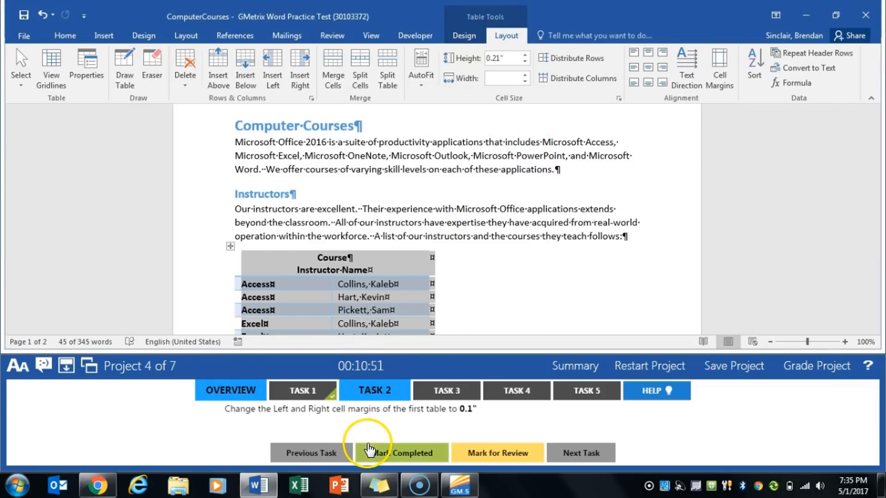
left_click(369, 449)
For Task 3, split the first table's "Course Instructor Name" heading cell into 2 columns and 1 row, and mark the task completed
left_click(443, 391)
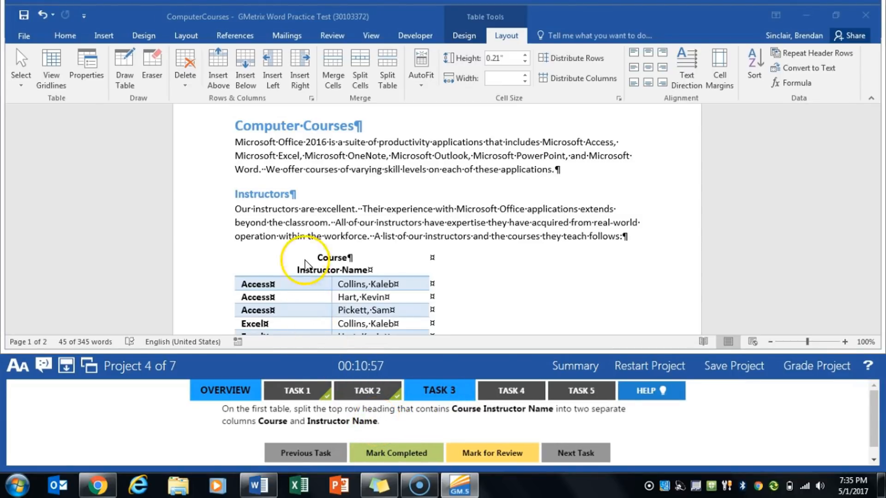
left_click(286, 258)
left_click_drag(273, 254, 393, 267)
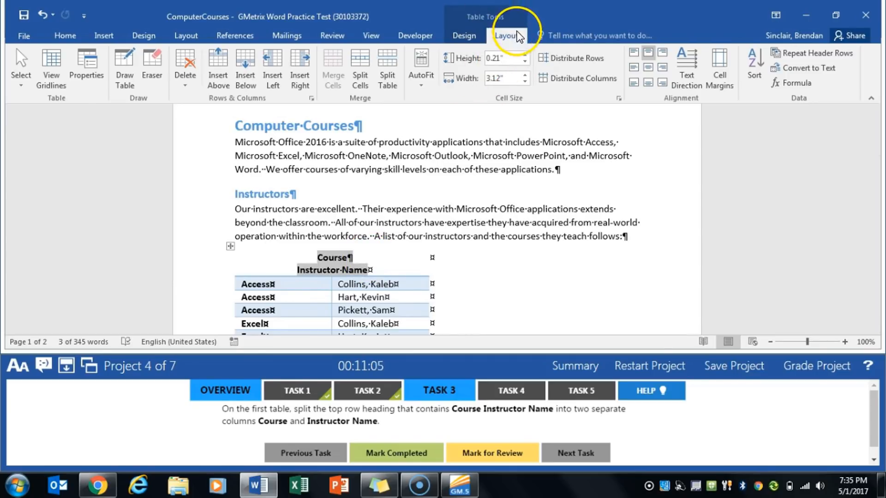
left_click(367, 92)
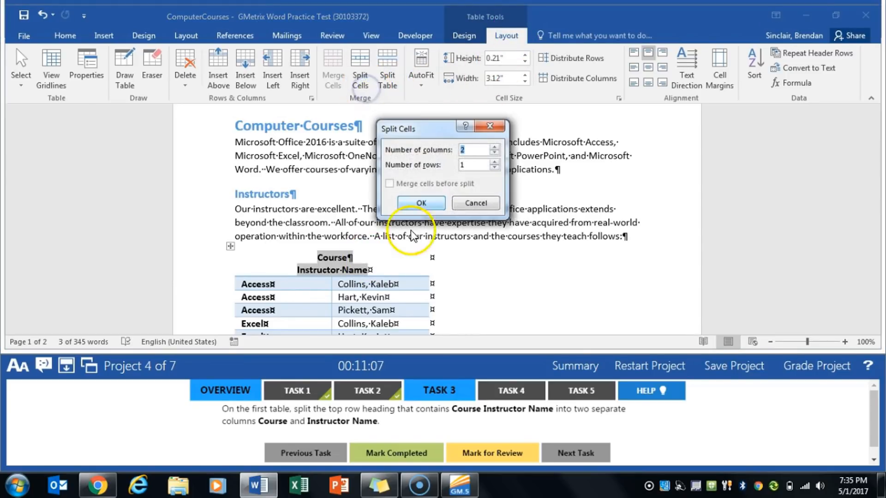
left_click(433, 203)
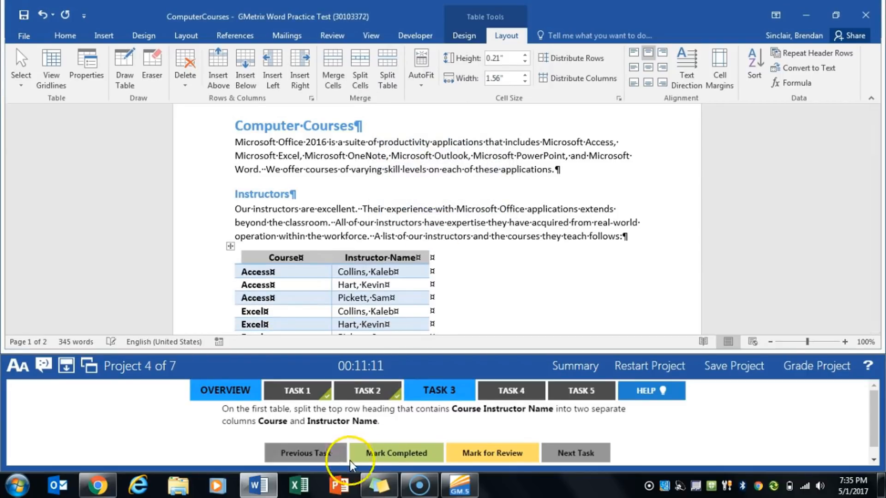
left_click(387, 456)
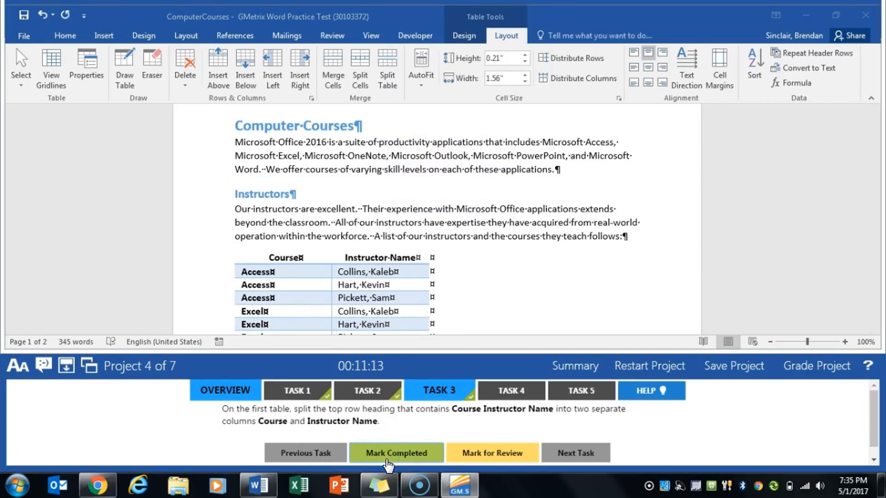
For Task 4, split the first table between the OneNote and Outlook rows, place the new table right of the original, and mark the task completed
left_click(500, 389)
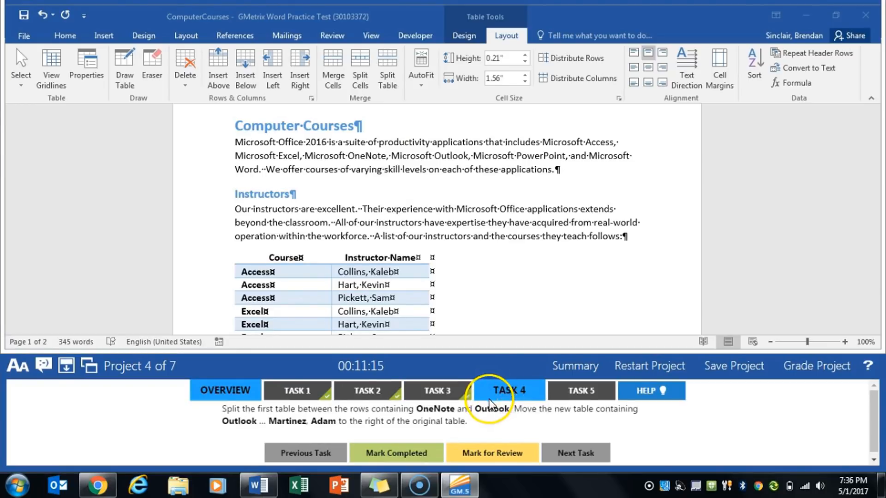
left_click(424, 293)
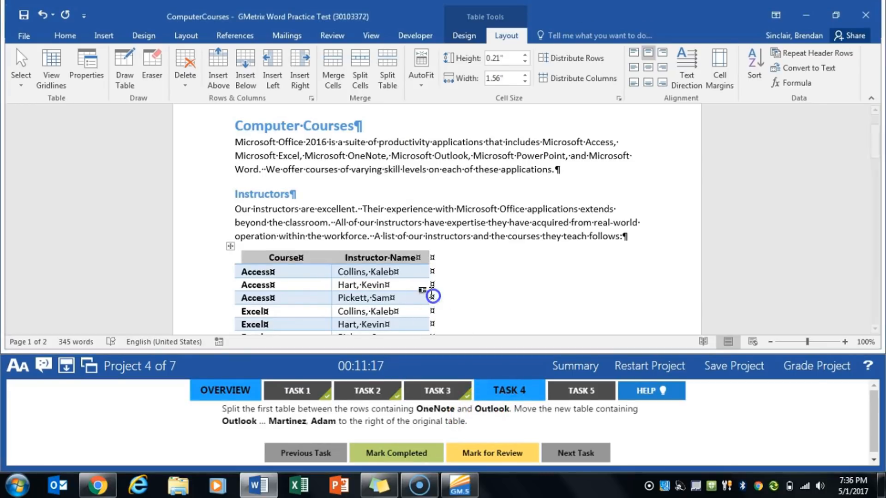
scroll(423, 292, "down", 6)
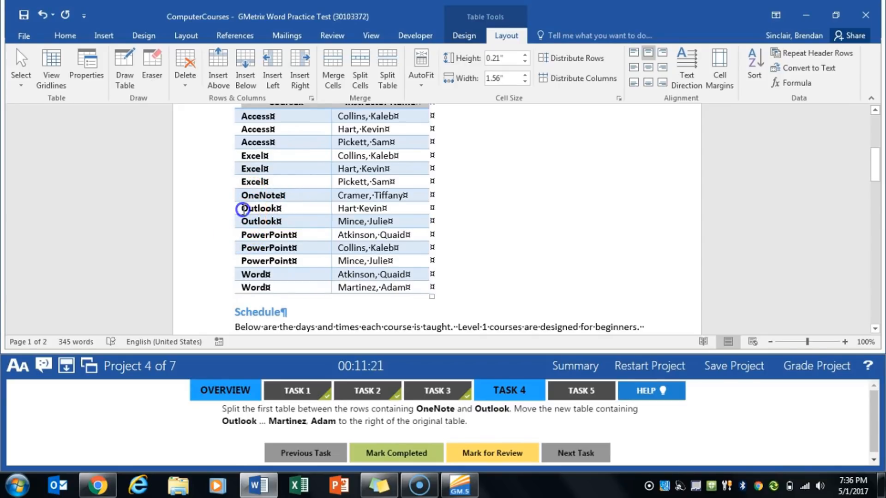
left_click(243, 209)
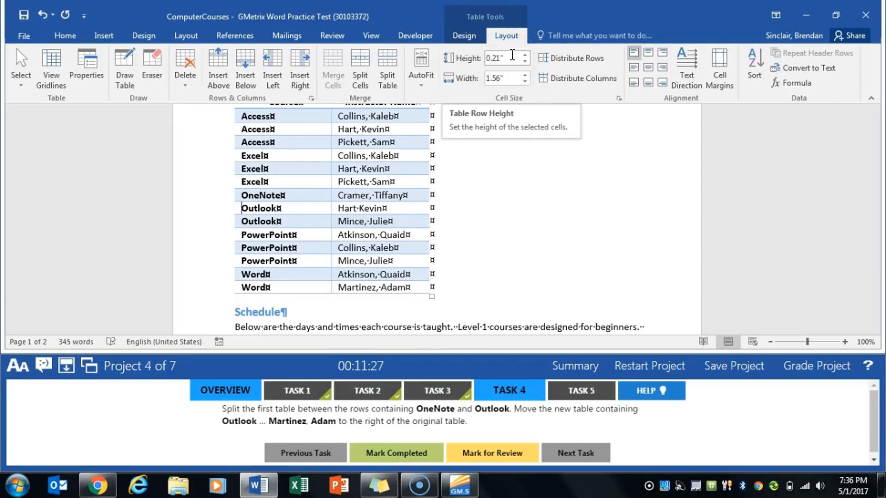
left_click(397, 80)
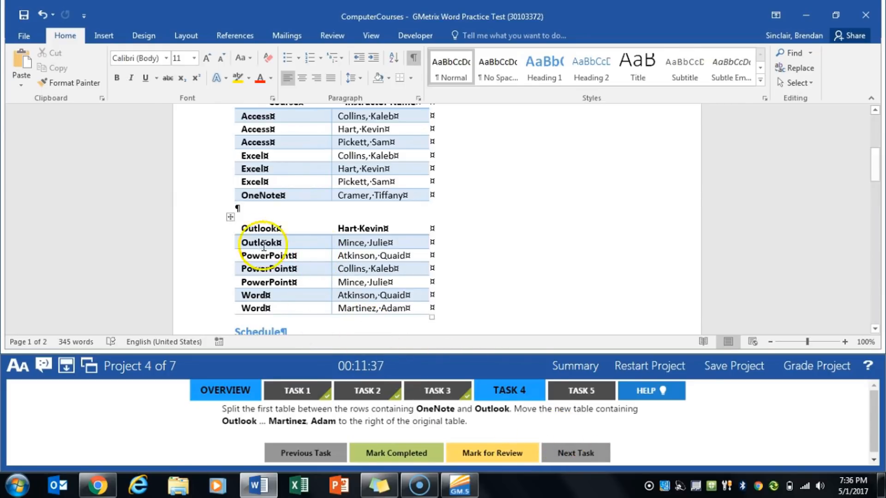
left_click_drag(230, 217, 450, 162)
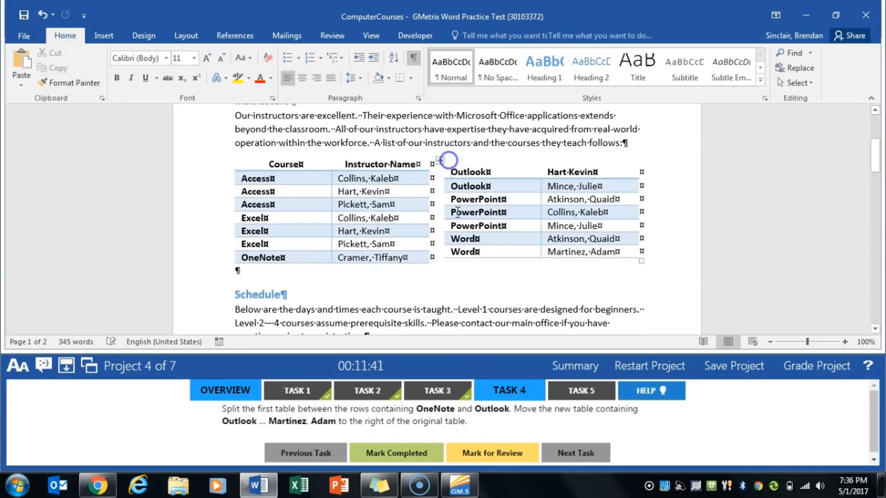
left_click(412, 459)
For Task 5, make the header row of the table below the Schedule heading repeat on the next page
left_click(587, 392)
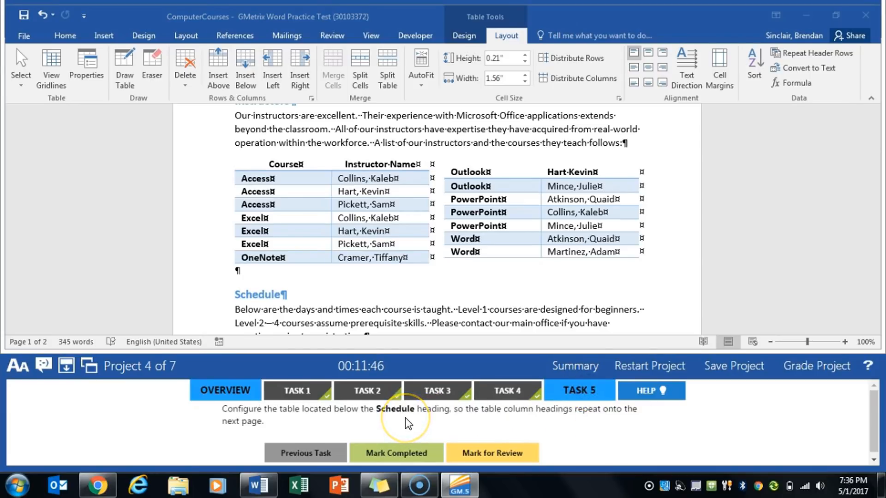
left_click(376, 283)
scroll(376, 282, "down", 8)
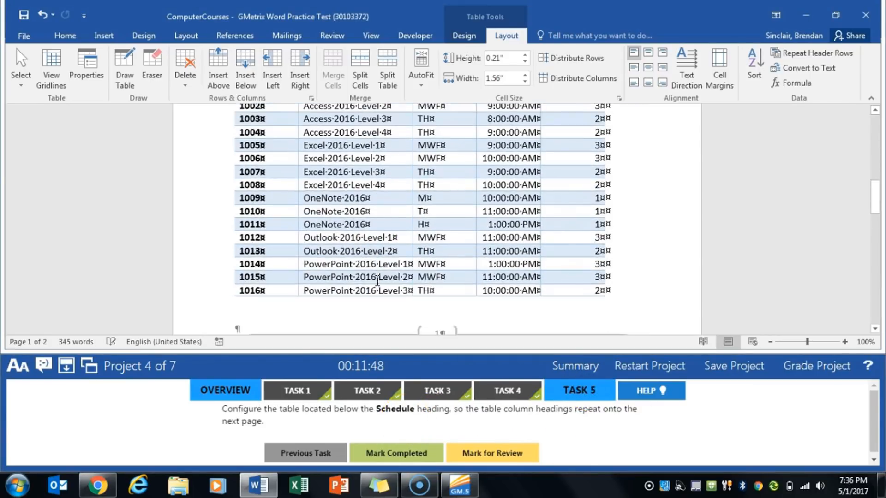
scroll(313, 256, "up", 4)
left_click(314, 256)
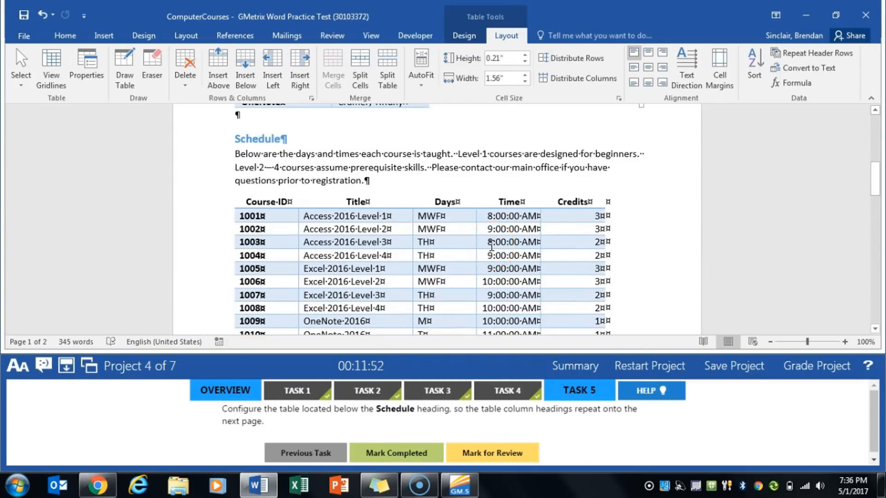
left_click(269, 201)
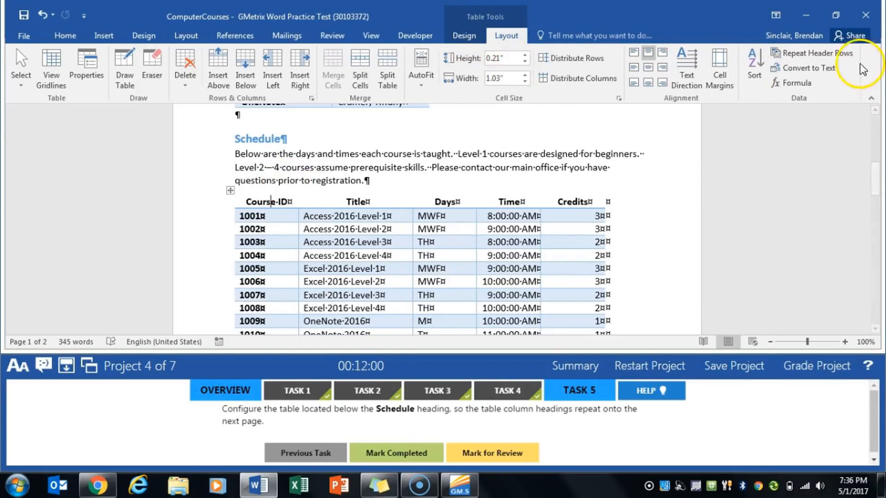
left_click(828, 54)
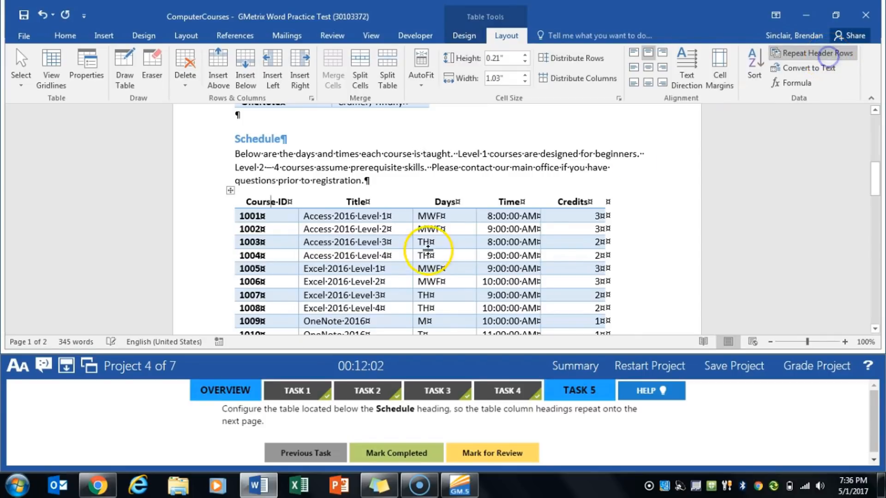
Check the repeated headings on page 2, mark Task 5 completed and finish the Computer Courses project to open the next one
scroll(335, 226, "down", 10)
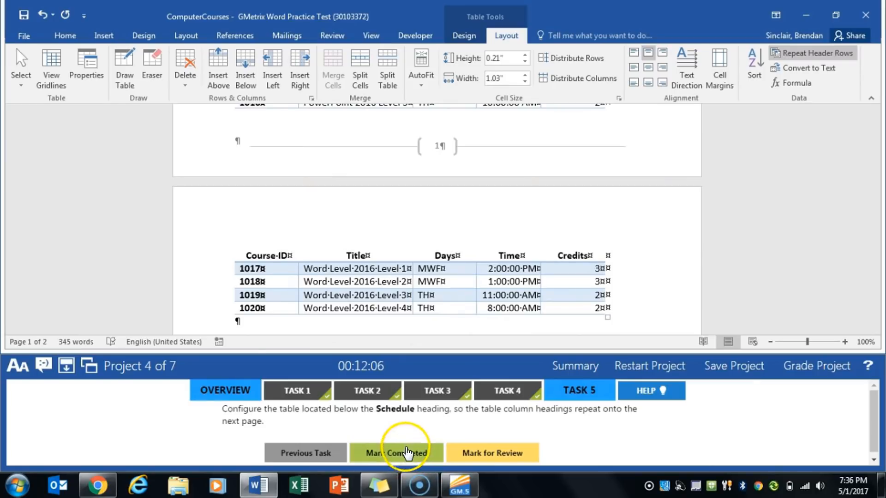
left_click(403, 457)
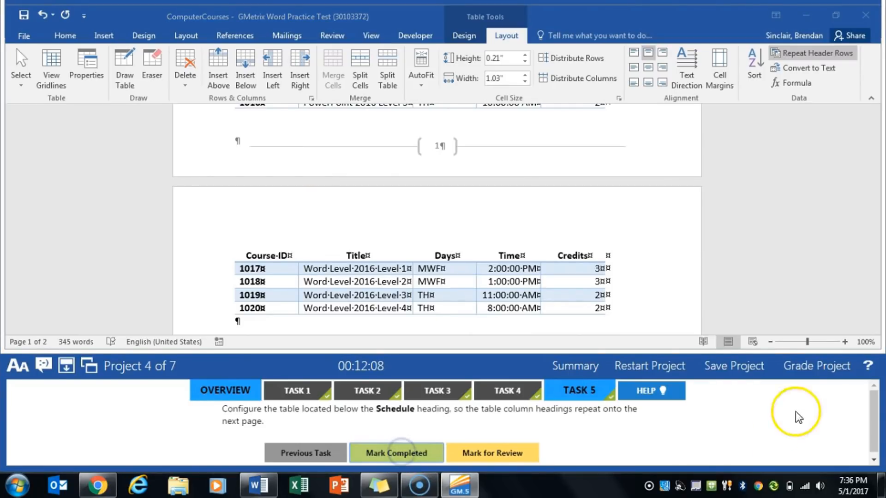
left_click(613, 330)
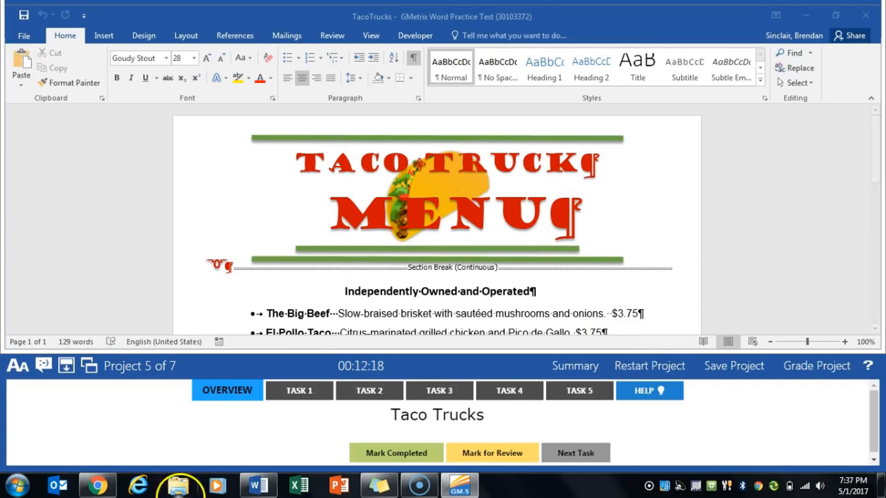
For Task 1, move the sentence "Independently Owned and Operated" between the last green line and "Hours of Operation", and mark the task completed
left_click(288, 397)
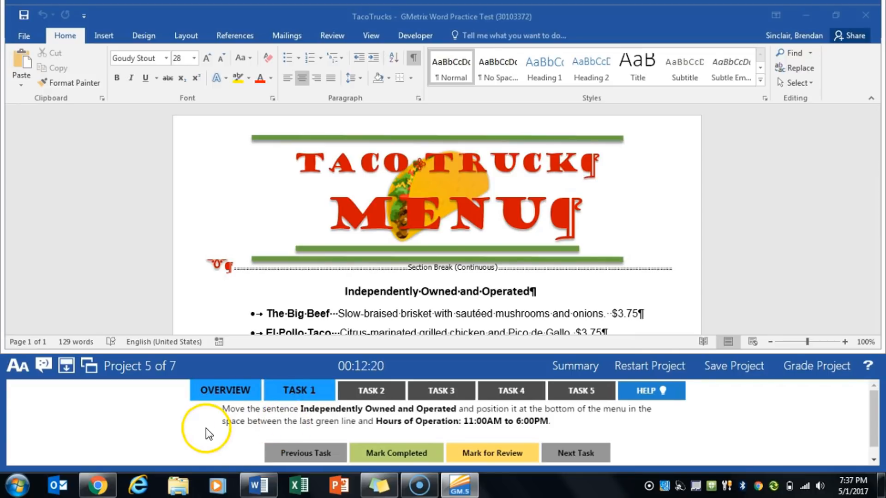
left_click(339, 293)
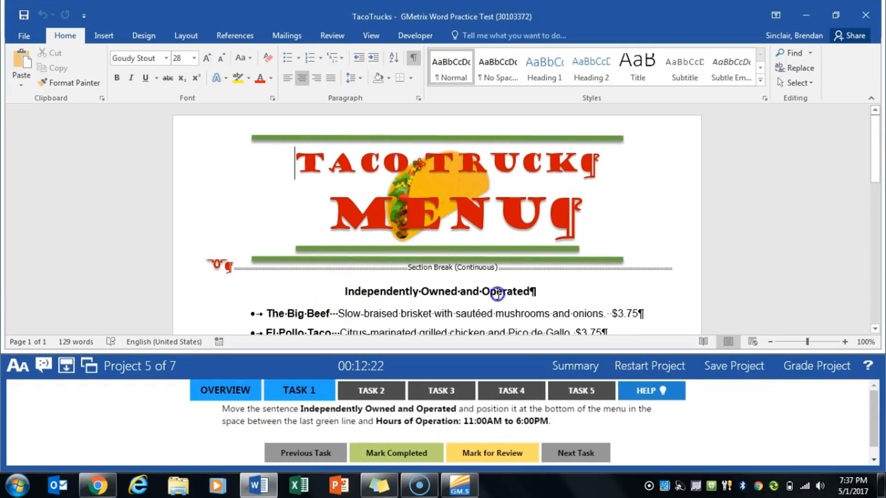
left_click_drag(549, 291, 375, 397)
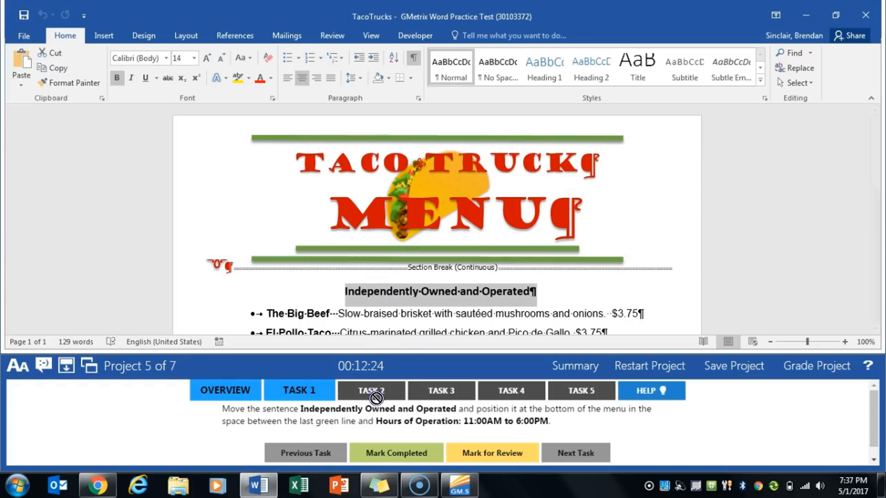
left_click_drag(425, 333, 438, 250)
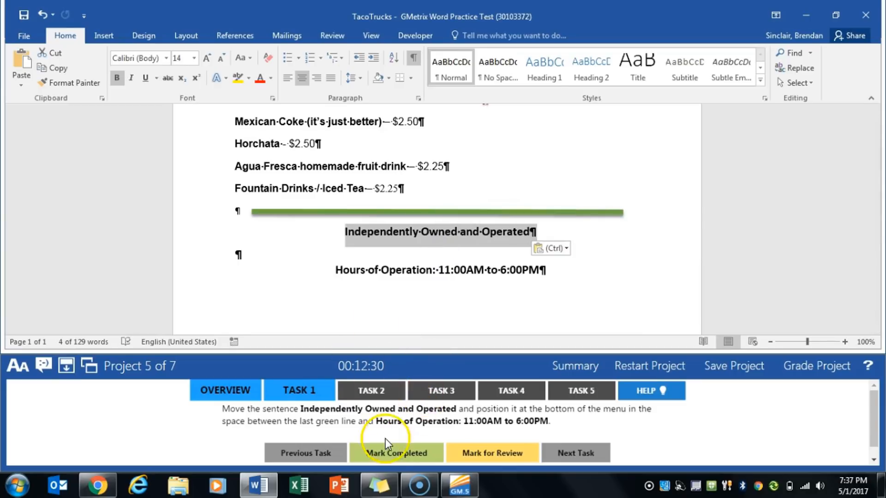
left_click(409, 454)
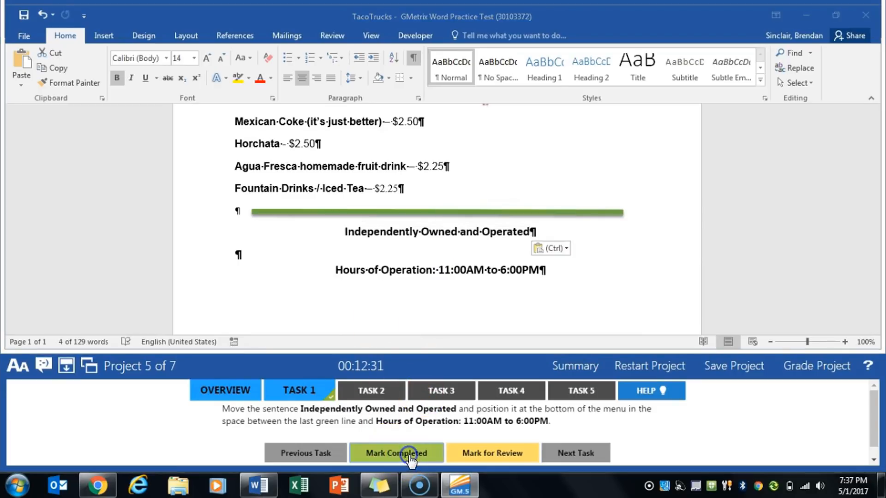
For Task 2, clear all formatting from the "Hours of Operation: 11:00AM to 6:00PM" sentence, center it again and mark the task completed
left_click(369, 391)
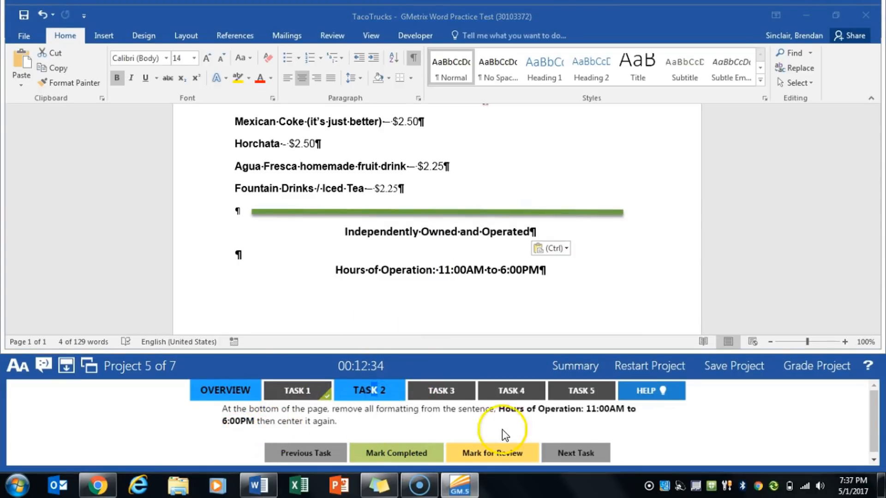
left_click(411, 283)
left_click_drag(336, 270, 529, 272)
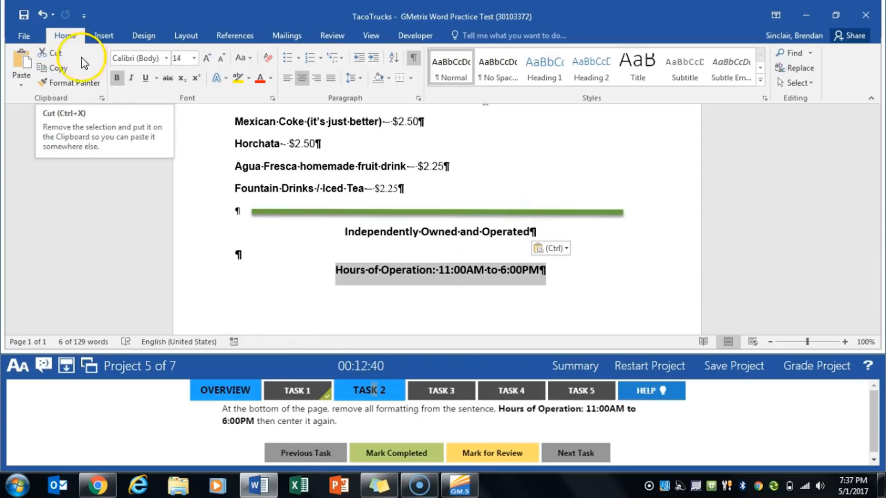
left_click(273, 59)
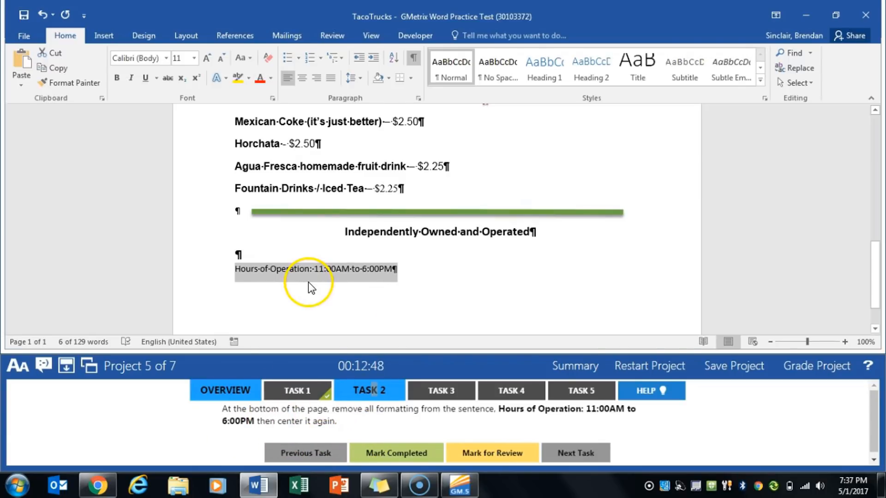
left_click(302, 79)
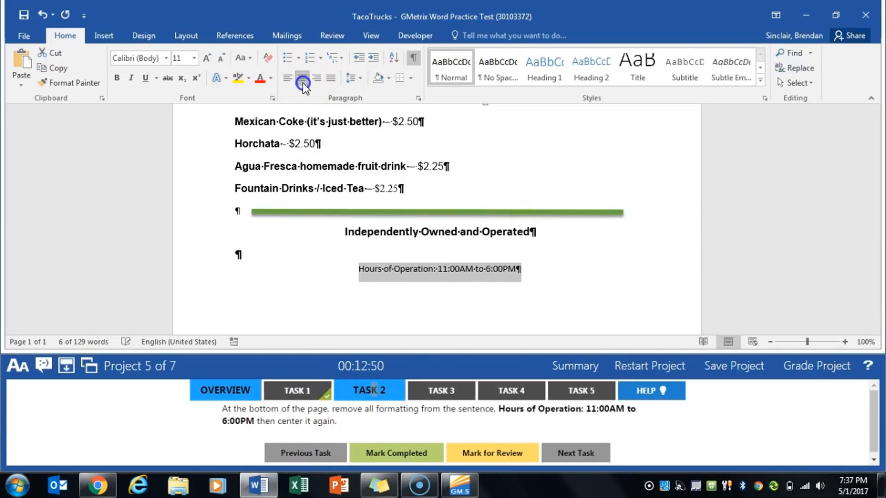
left_click(395, 453)
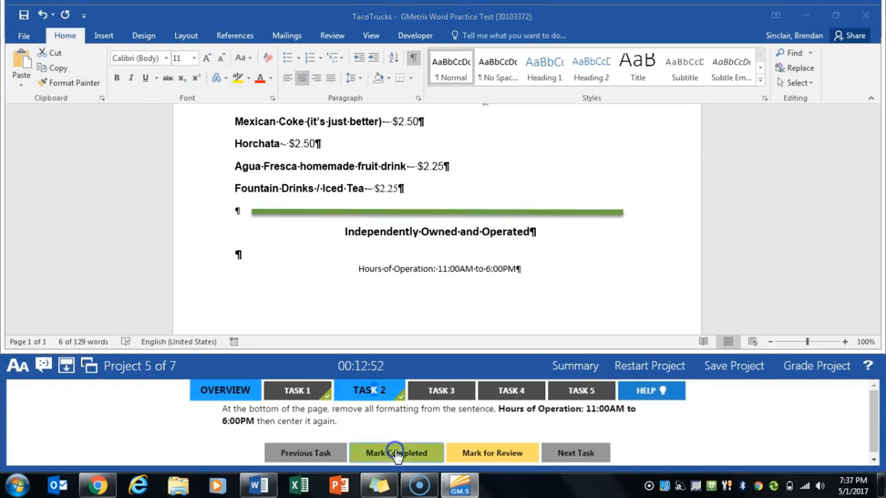
For Task 3, change the margins of the section beneath the section break to Wide, and mark the task completed
left_click(455, 393)
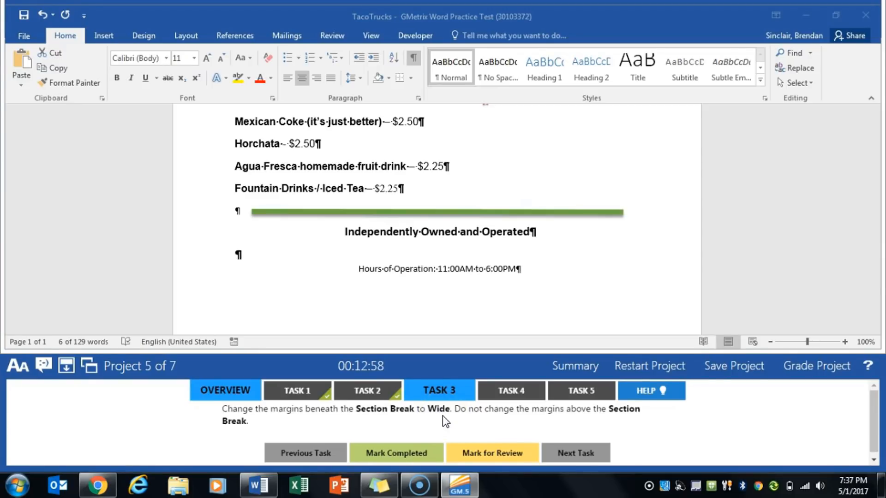
left_click(372, 293)
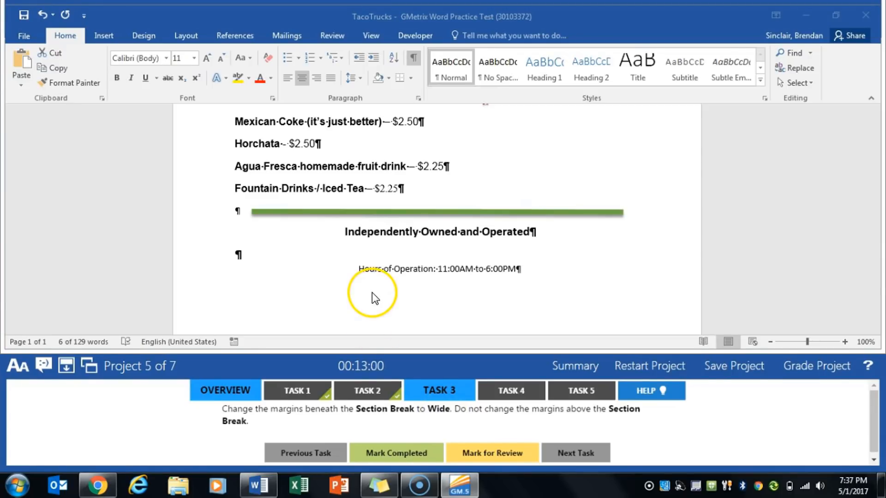
scroll(374, 290, "up", 15)
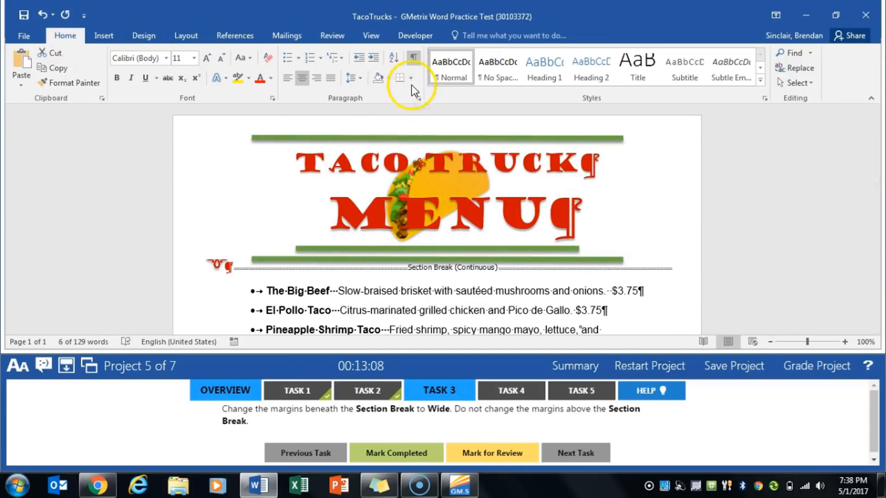
left_click(416, 61)
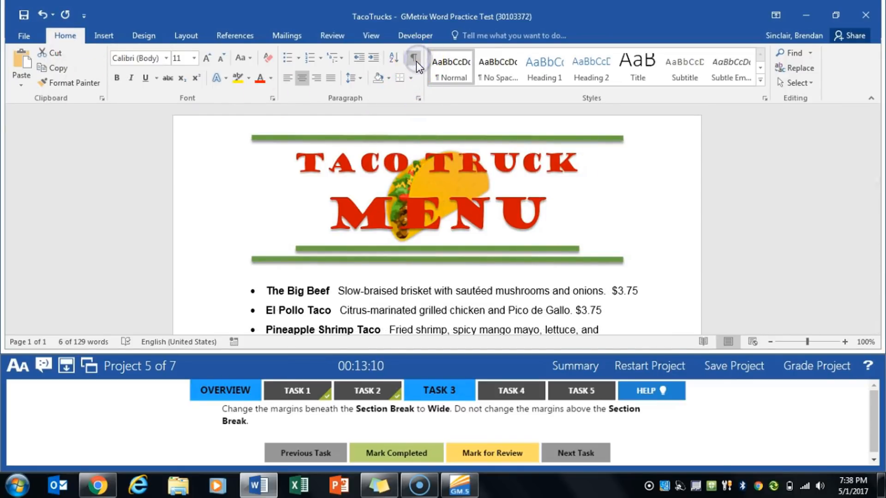
left_click(416, 62)
scroll(279, 248, "down", 3)
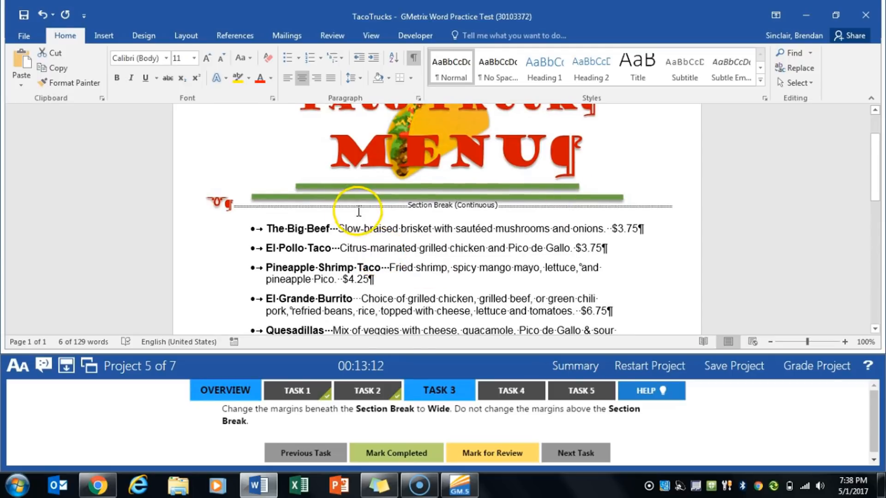
left_click(391, 231)
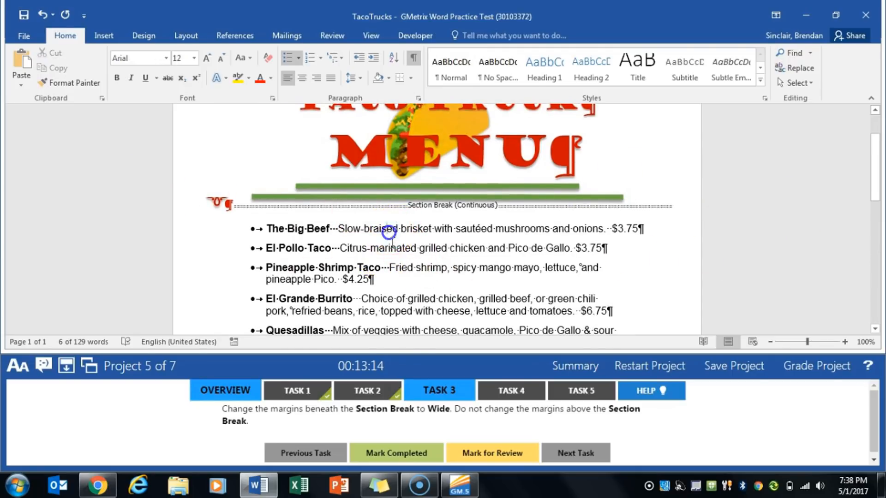
left_click(181, 33)
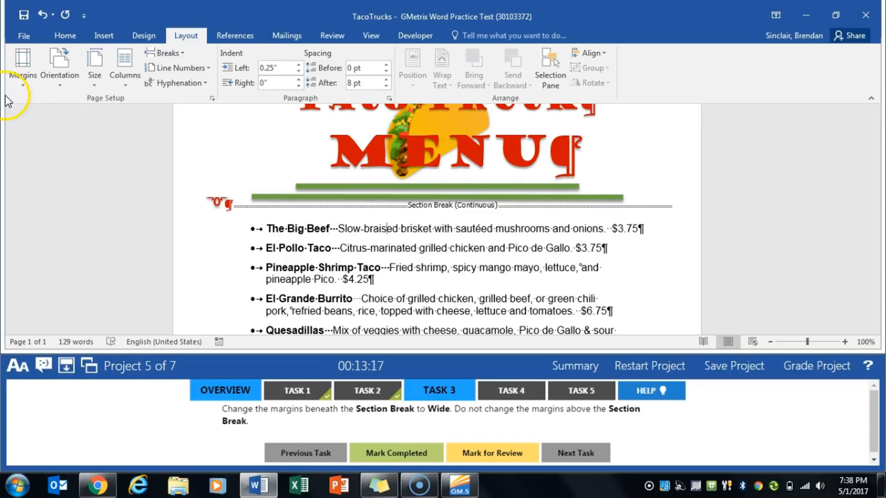
left_click(21, 87)
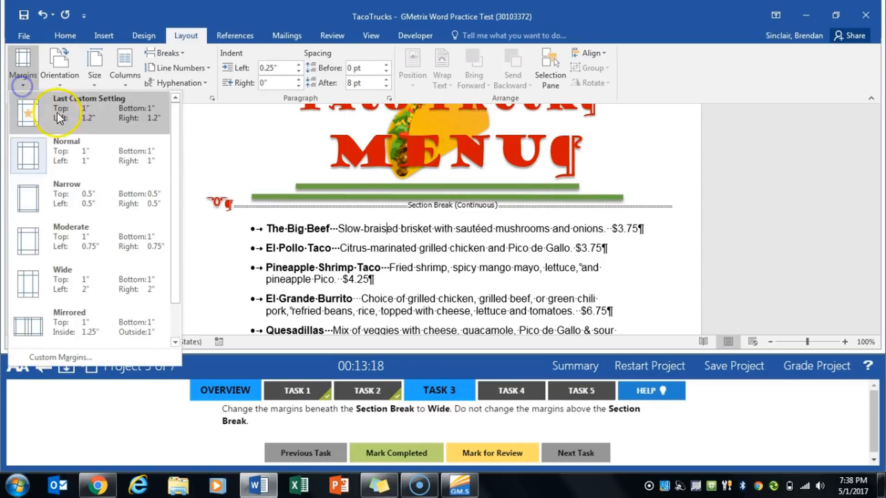
left_click(69, 292)
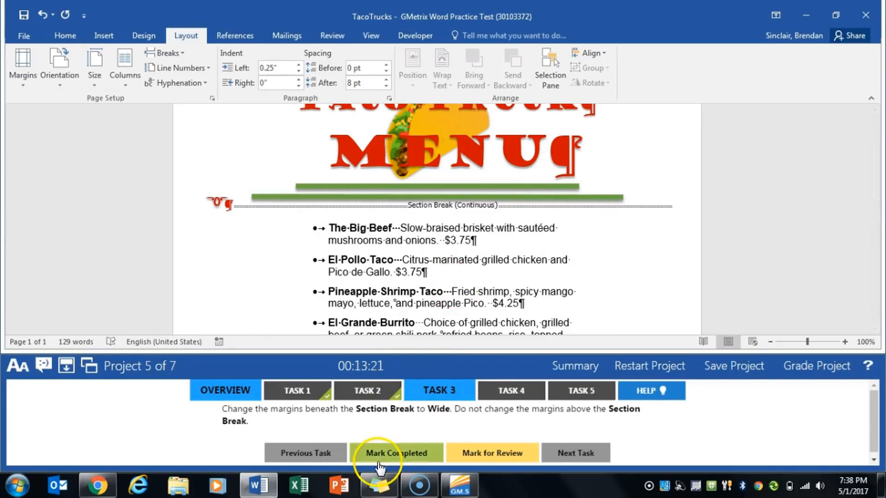
left_click(391, 459)
For Task 4, format the four drink paragraphs beneath the DRINKS heading as a list with the default bullet, and mark the task completed
left_click(517, 391)
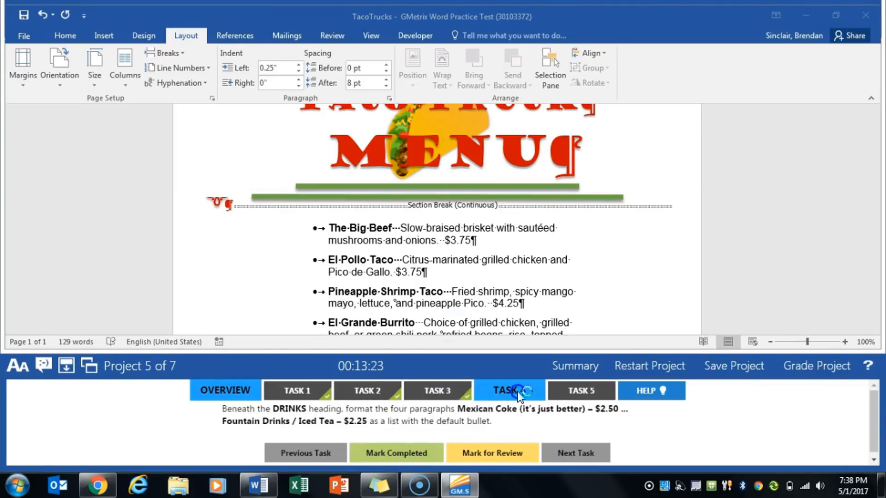
scroll(485, 268, "down", 7)
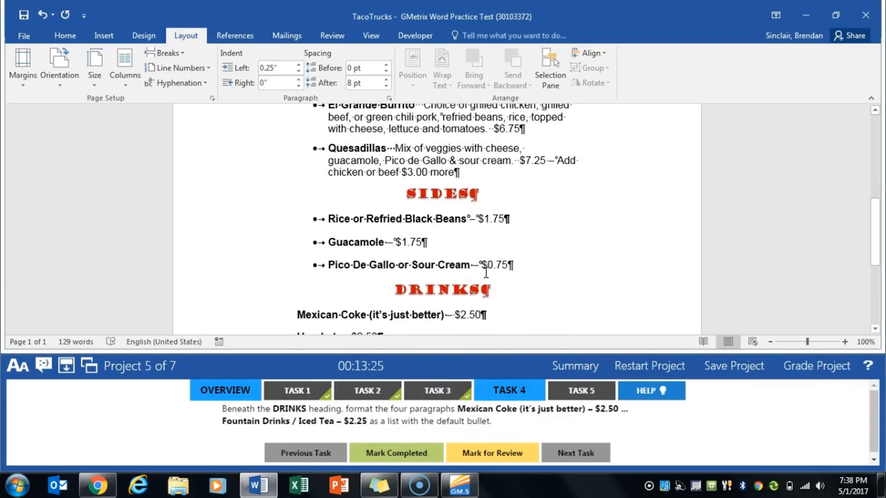
scroll(485, 273, "down", 1)
left_click_drag(297, 217, 489, 289)
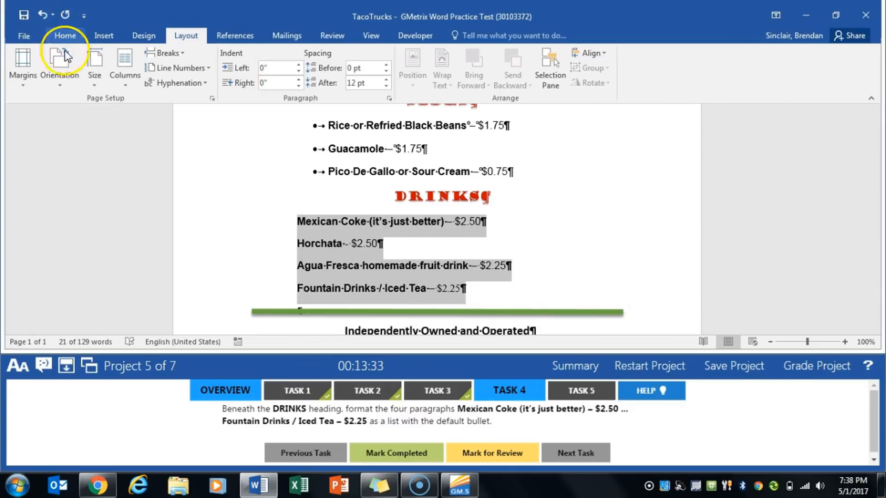
left_click(66, 36)
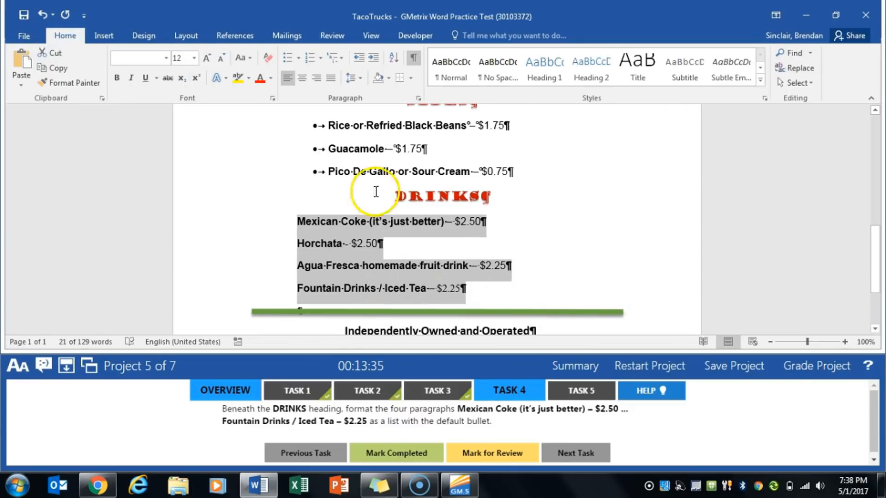
left_click(287, 58)
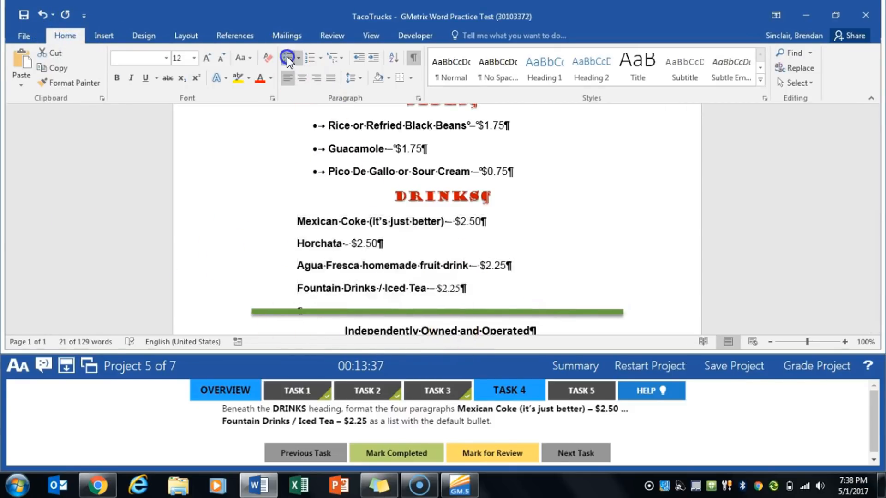
left_click(406, 453)
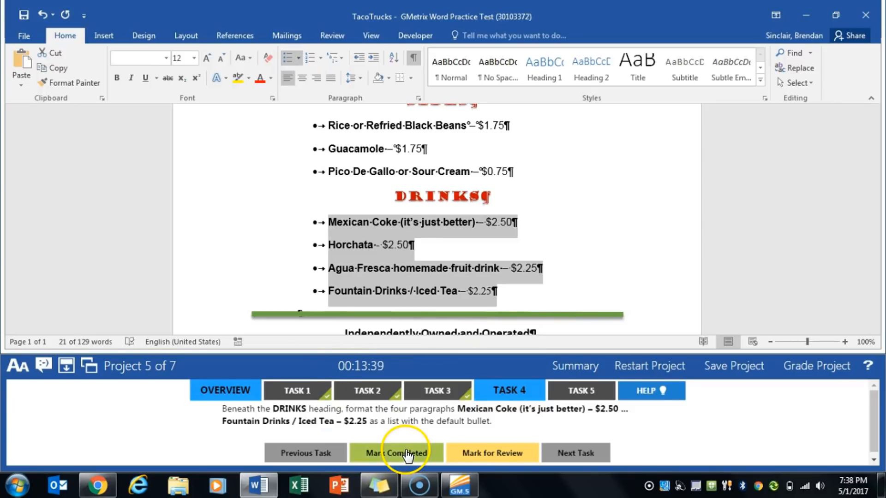
For Task 5, start defining a new picture bullet for the first list, from The Big Beef to Quesadillas
left_click(580, 391)
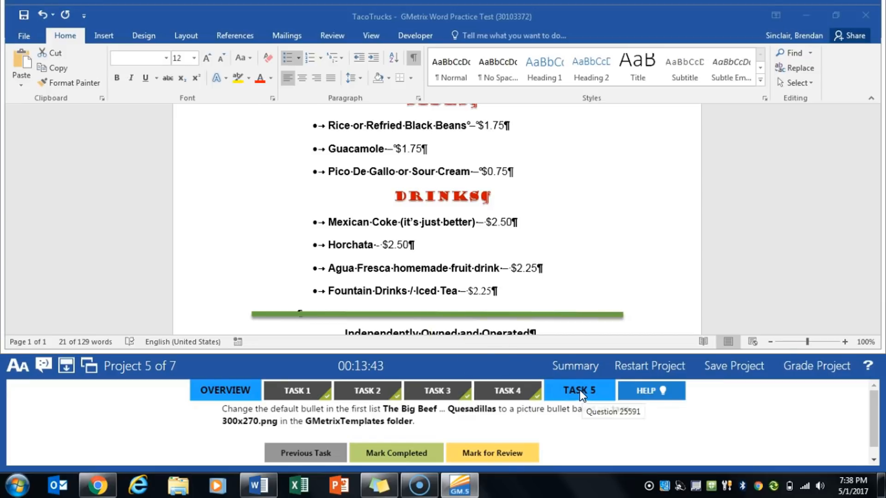
left_click(385, 243)
scroll(402, 233, "up", 6)
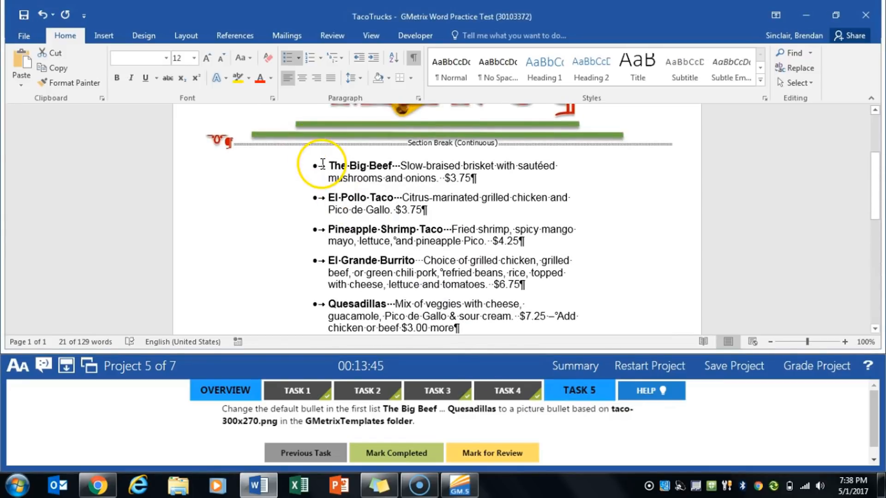
scroll(323, 185, "down", 4)
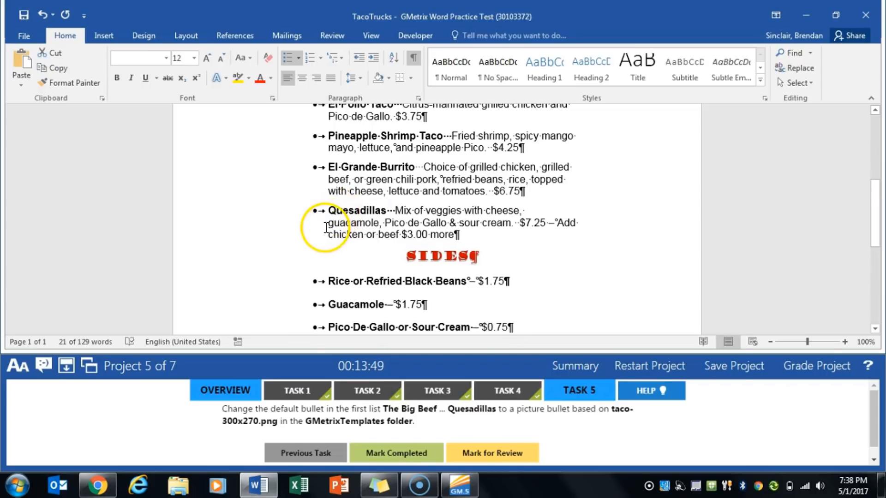
scroll(318, 231, "up", 4)
left_click(316, 165)
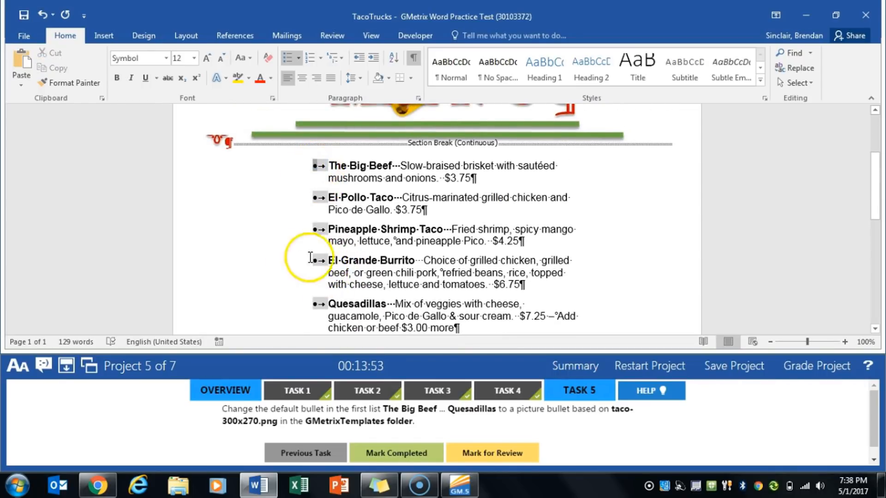
left_click(299, 58)
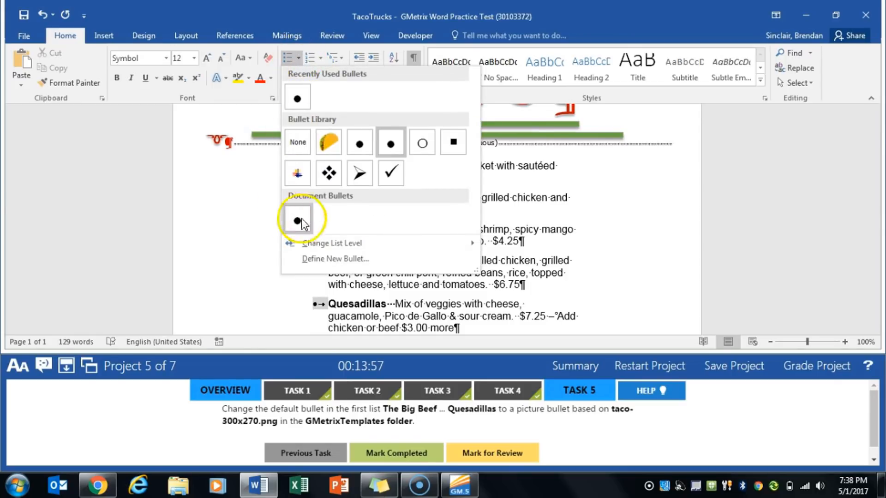
left_click(352, 257)
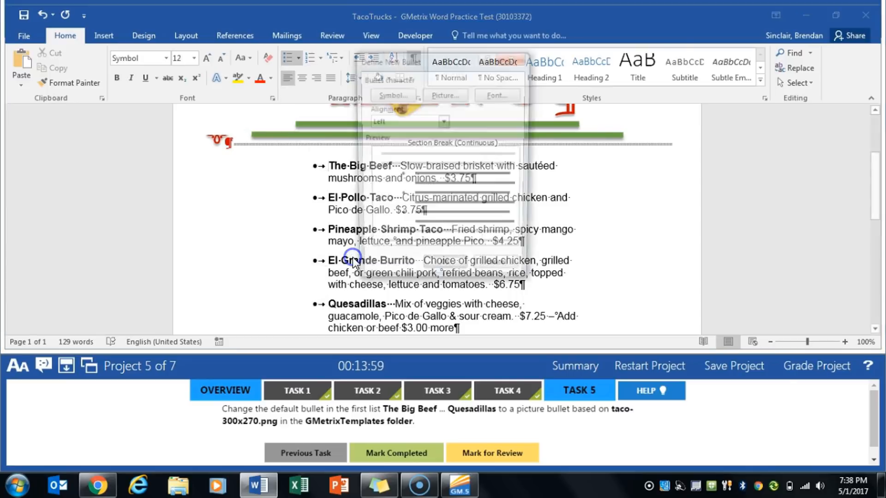
left_click(445, 94)
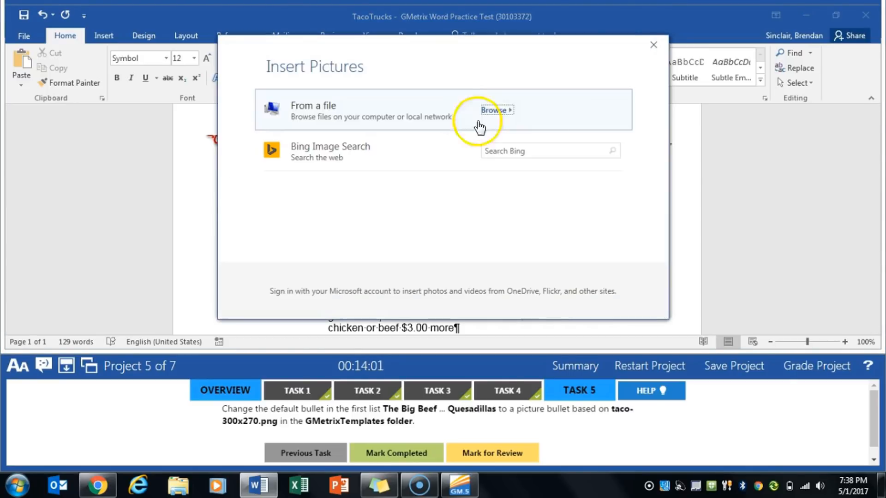
Use taco-300x270.png from the GMetrixTemplates folder as the first list's picture bullet, and mark Task 5 completed
left_click(507, 110)
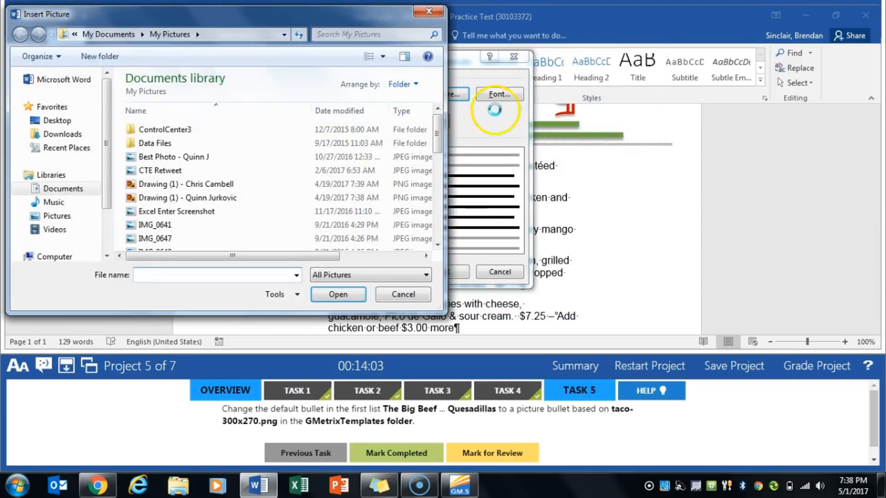
left_click(74, 190)
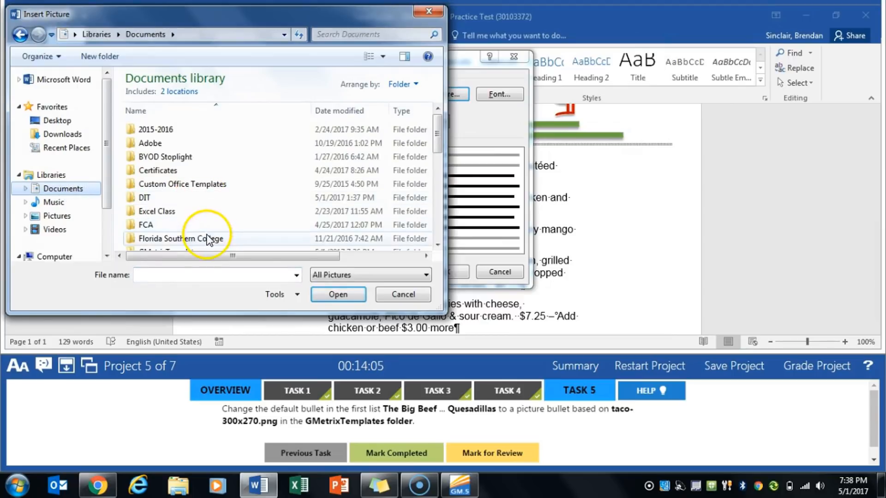
left_click(208, 238)
scroll(208, 236, "down", 2)
double_click(179, 175)
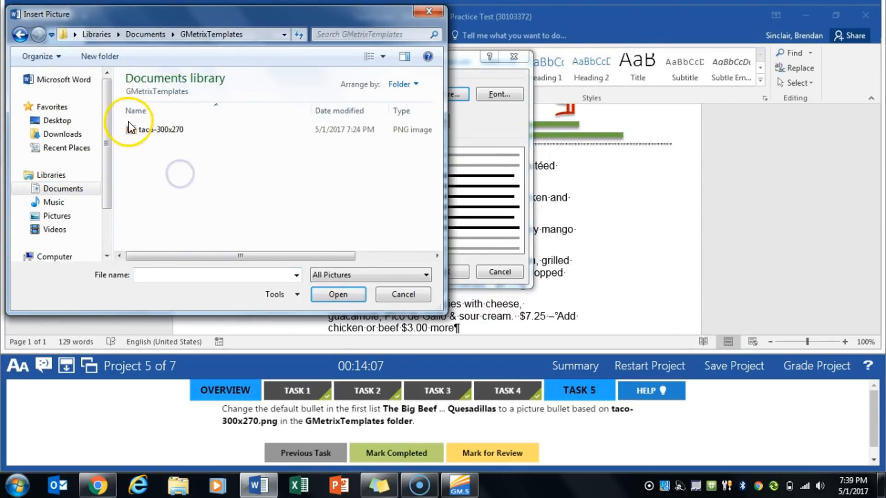
left_click(178, 131)
double_click(178, 131)
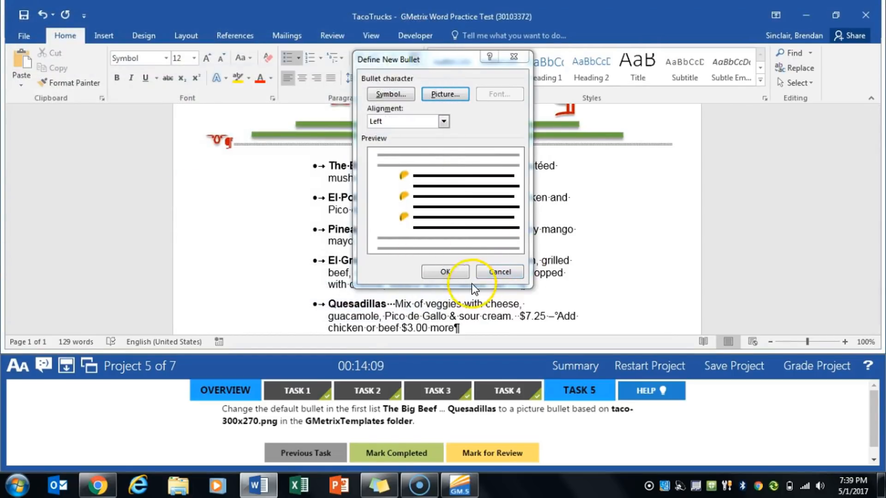
left_click(444, 271)
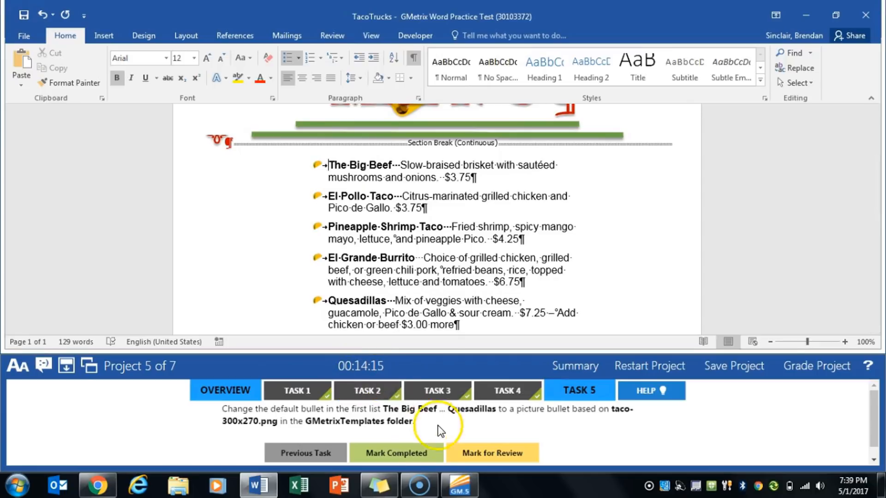
left_click(421, 454)
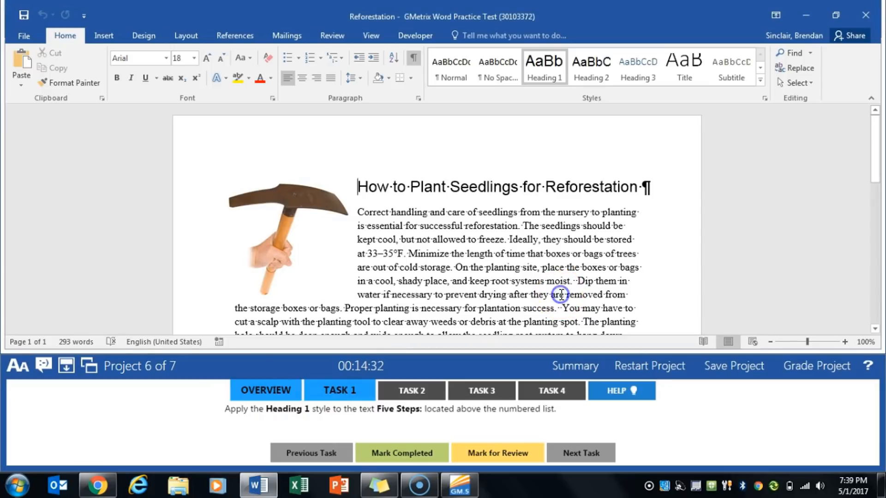
For Task 1 of the Reforestation project, apply the Heading 1 style to "Five Steps:" above the numbered list and mark the task completed
scroll(559, 292, "down", 10)
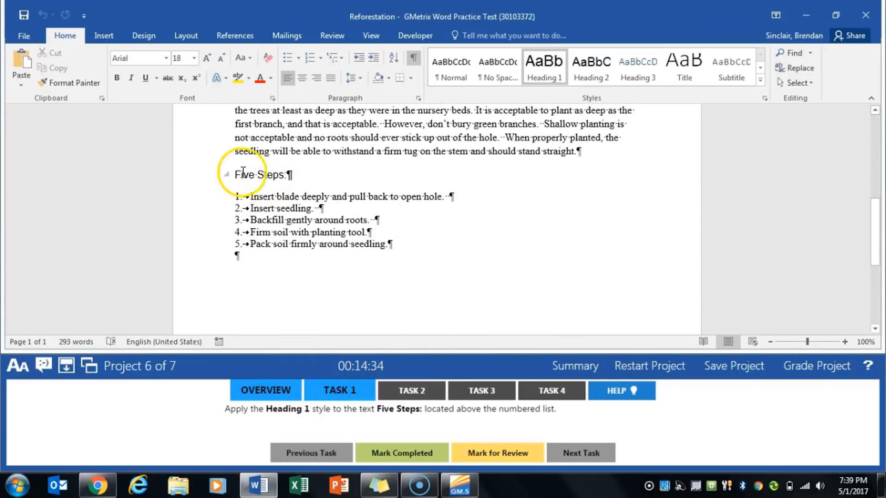
left_click_drag(234, 174, 293, 176)
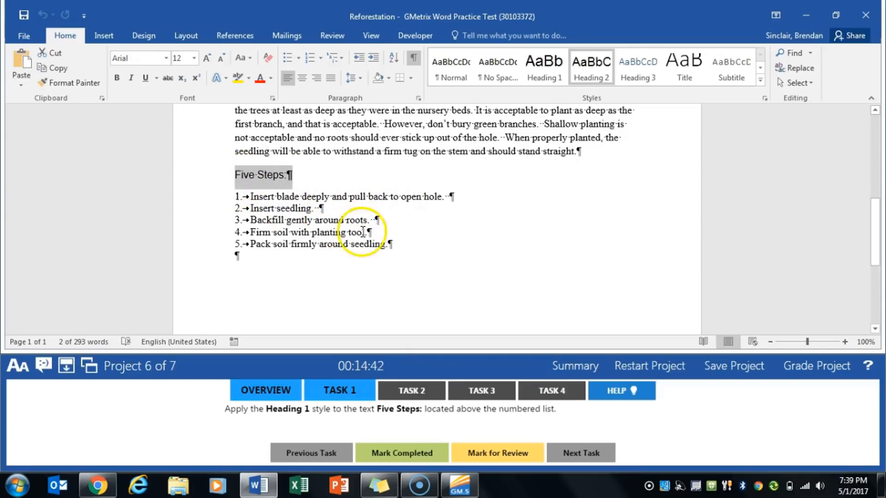
left_click(557, 71)
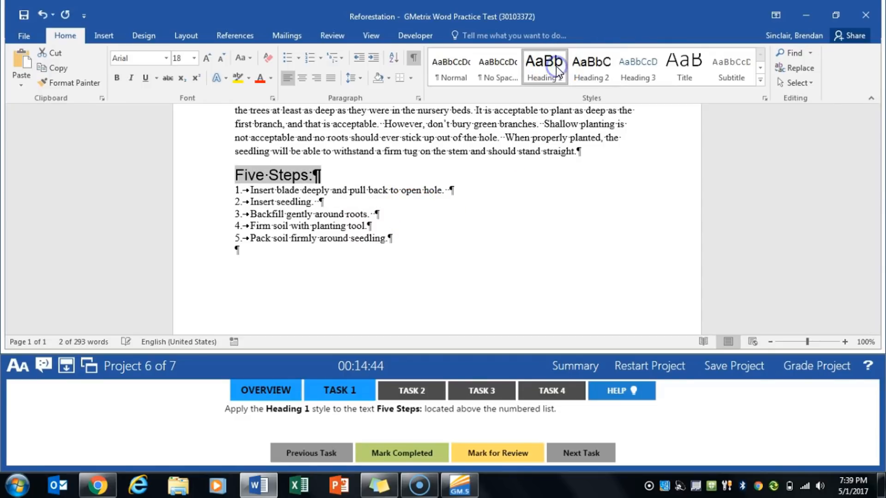
left_click(404, 454)
For Task 2, create a new Web site source in the Source Manager with the corporate author USDA Forest Service
left_click(413, 392)
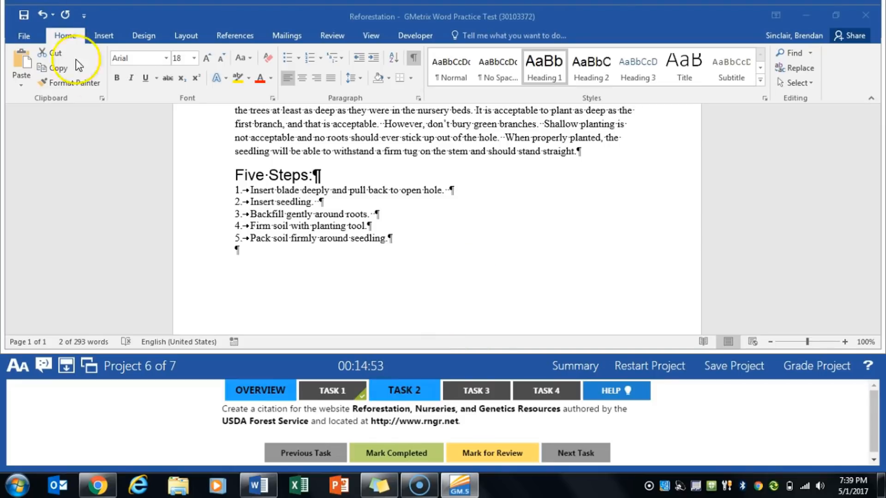
left_click(234, 36)
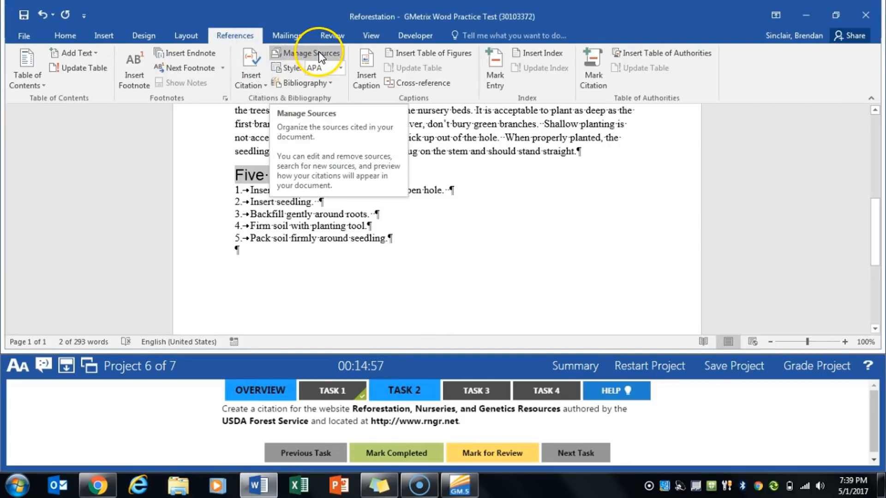
left_click(251, 81)
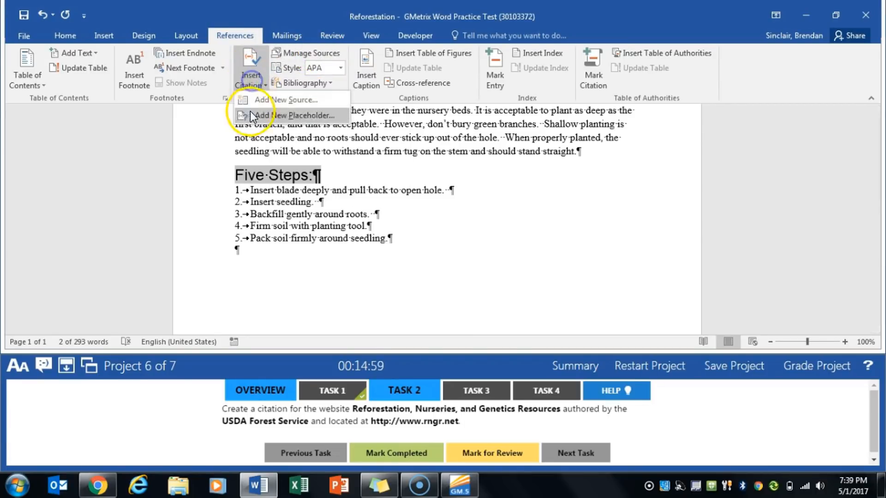
left_click(321, 57)
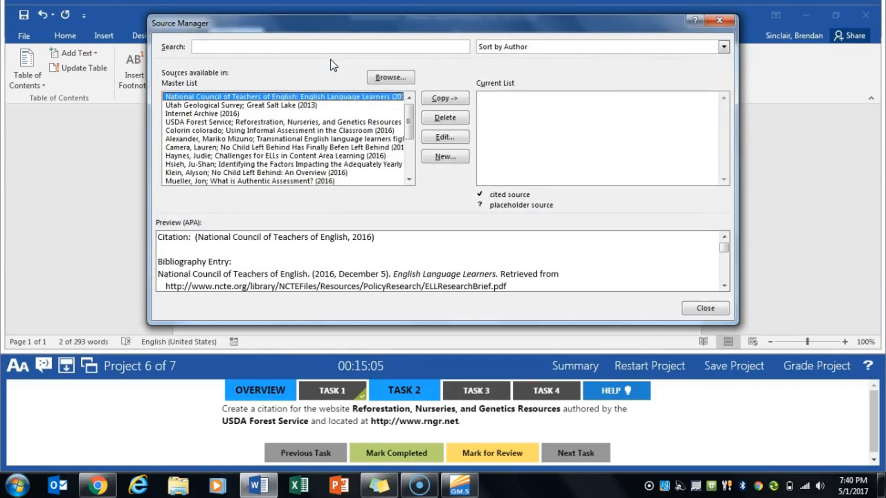
left_click_drag(494, 34, 534, 29)
left_click(480, 157)
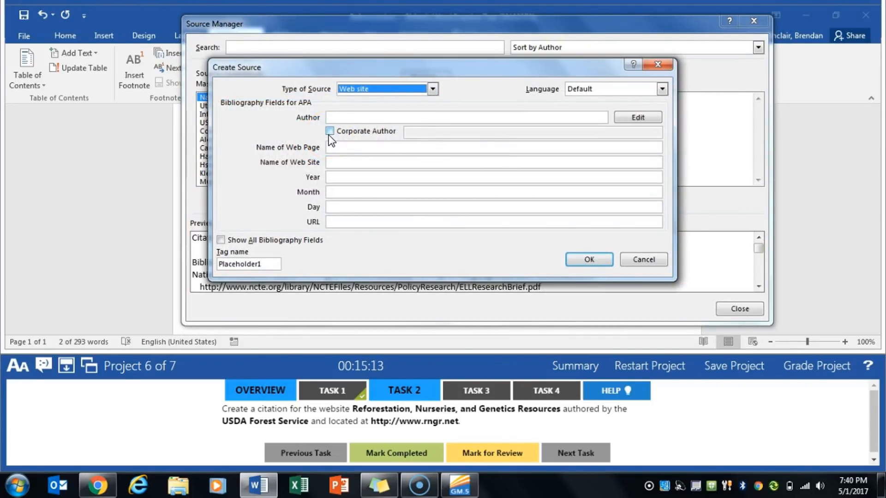
left_click(385, 132)
left_click(462, 133)
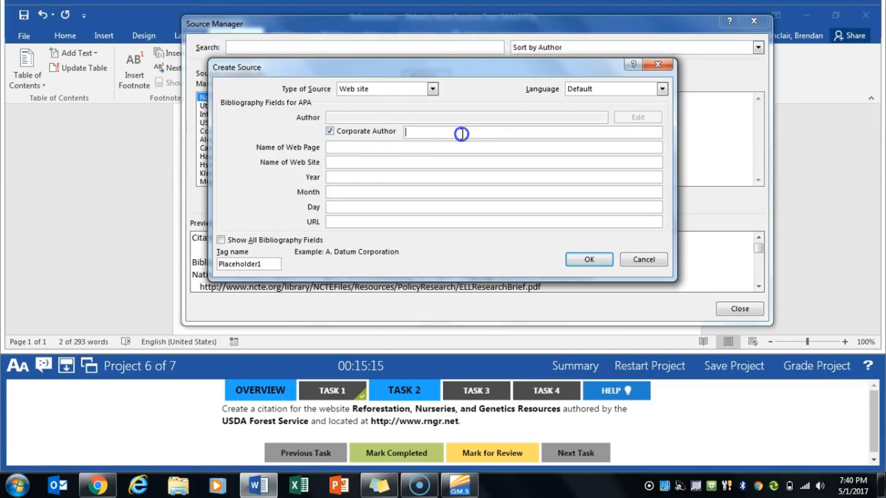
type("USDA Forest Service")
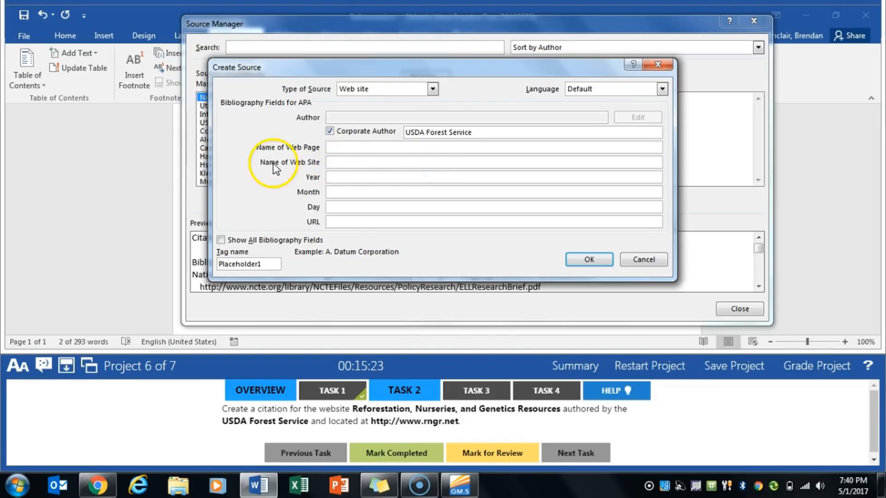
left_click(356, 164)
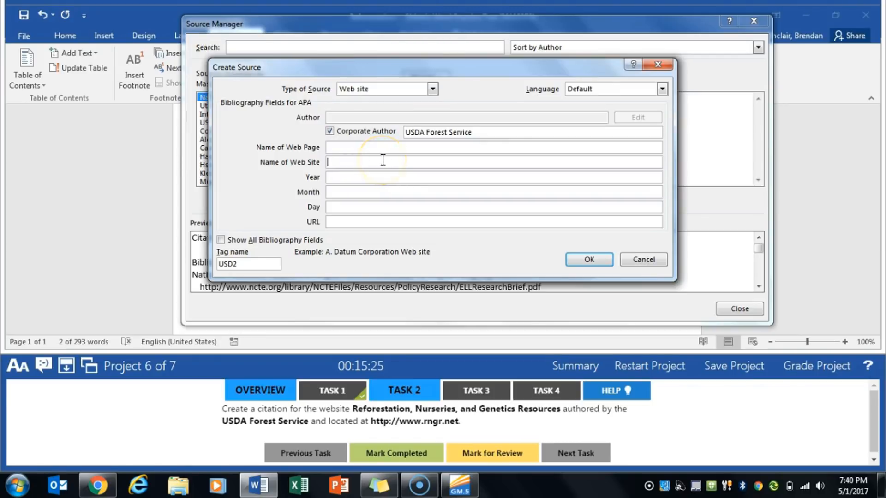
type("Reforestation, Nurseries, and Genetics")
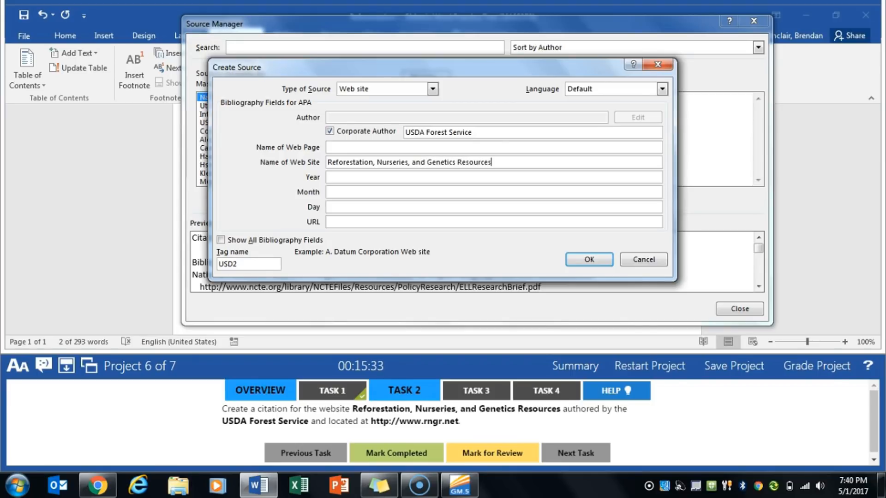
type(" Resources")
left_click(457, 221)
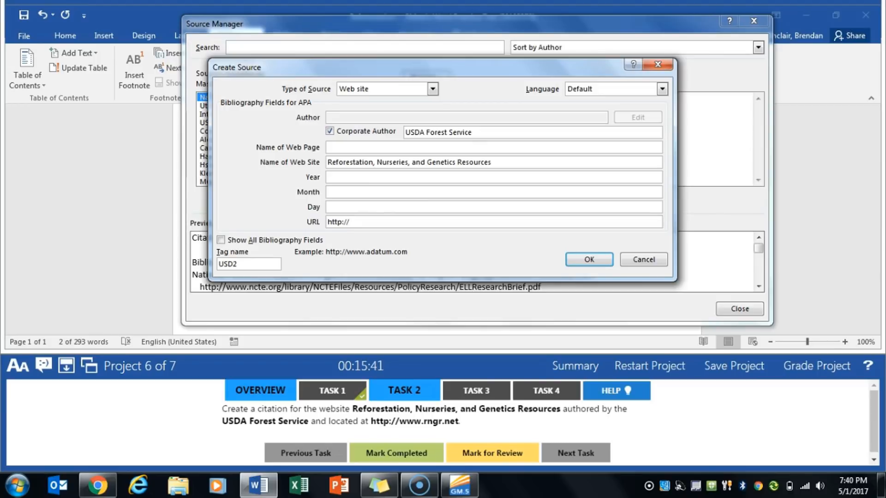
type("http://www.rngr.net")
key("Return")
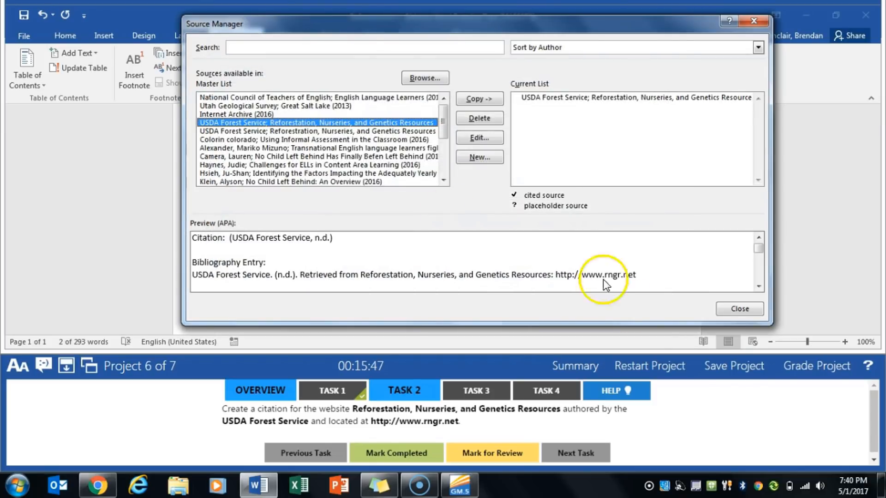
left_click(737, 309)
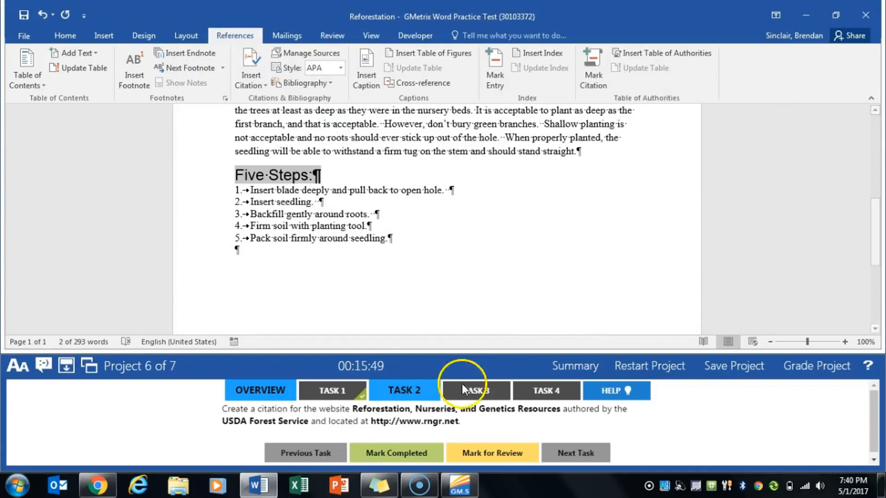
left_click(395, 453)
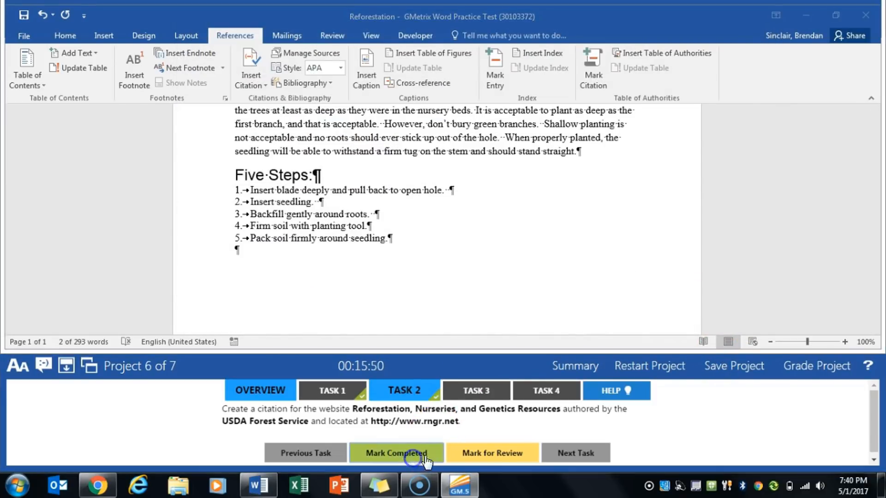
For Task 3, insert the caption "Figure 1 - Hoedad" below the photo of the planting tool
left_click(488, 395)
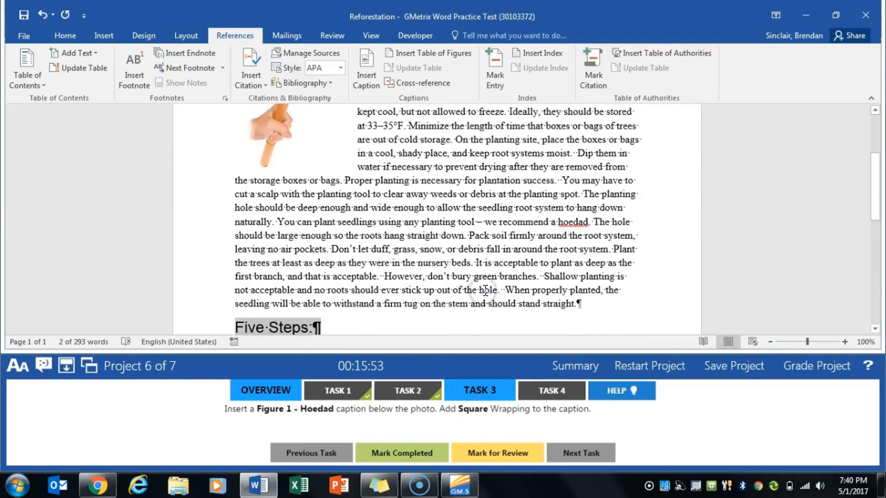
left_click(304, 255)
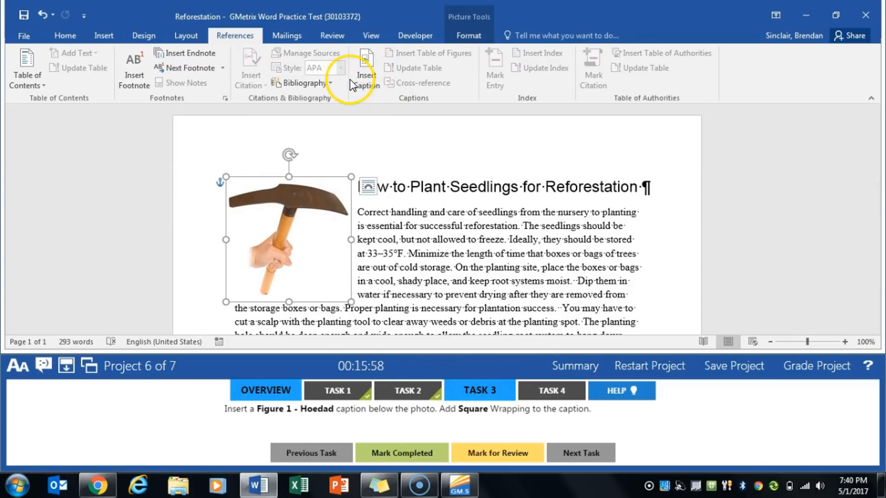
right_click(303, 185)
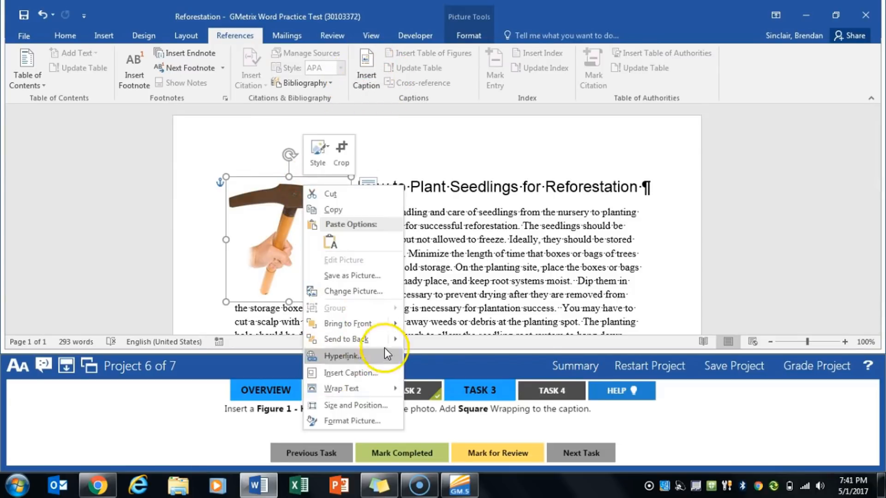
left_click(361, 373)
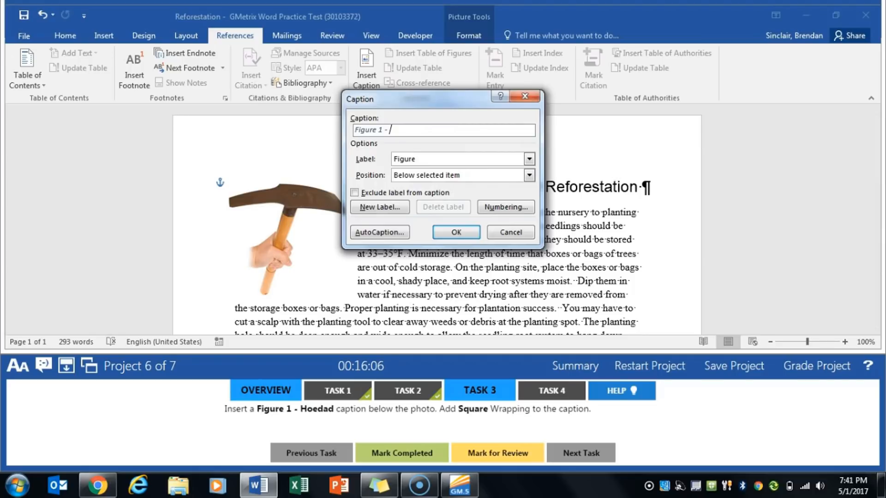
type("- Hoedad")
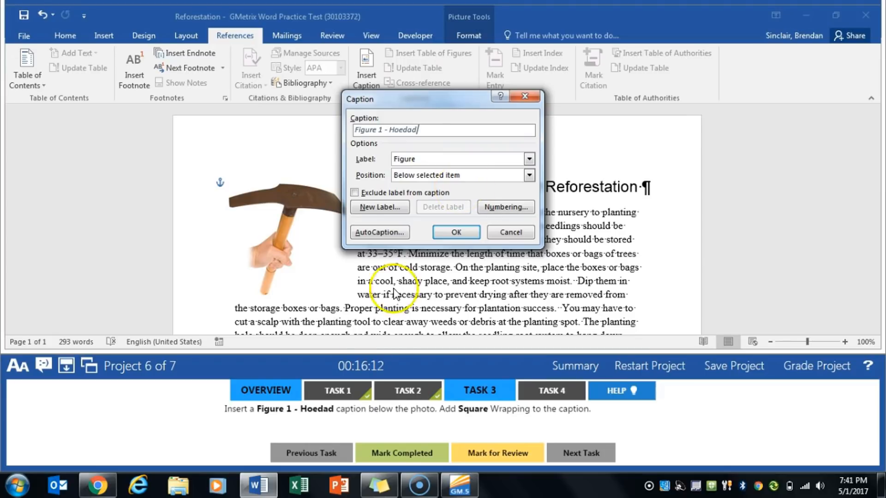
left_click(462, 232)
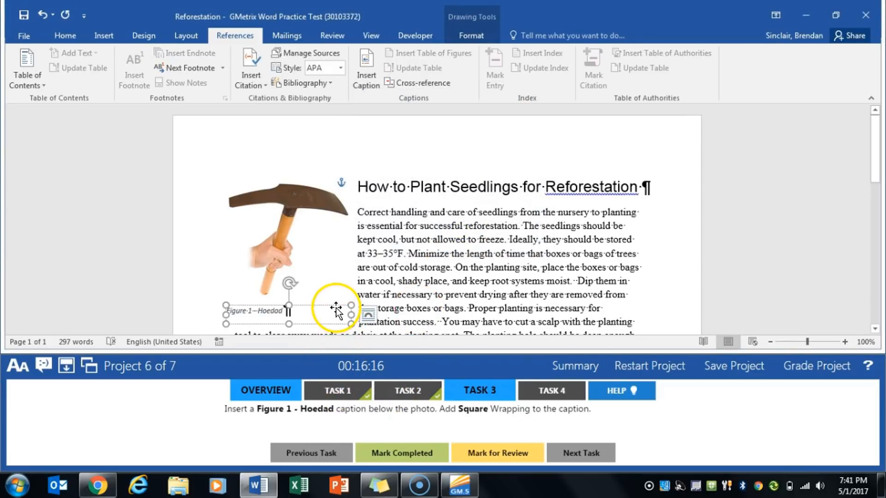
Set the caption's text wrapping to Square, mark Task 3 completed and open Task 4
left_click(350, 317)
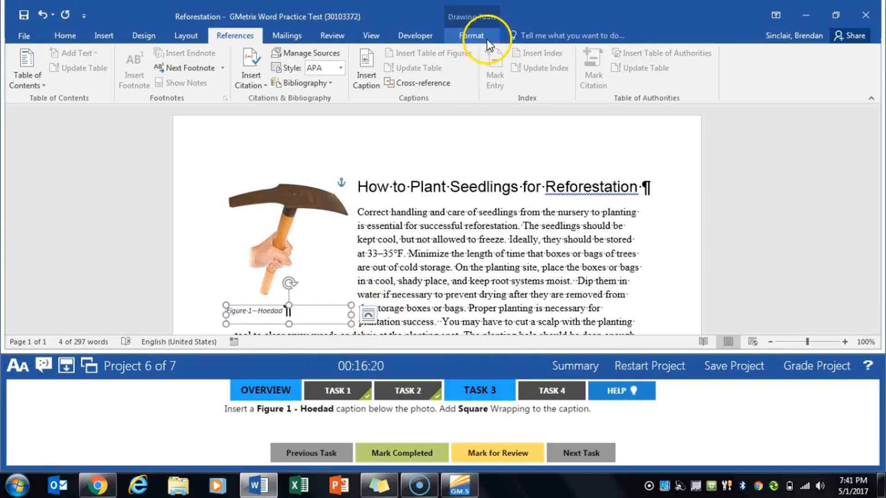
left_click(368, 316)
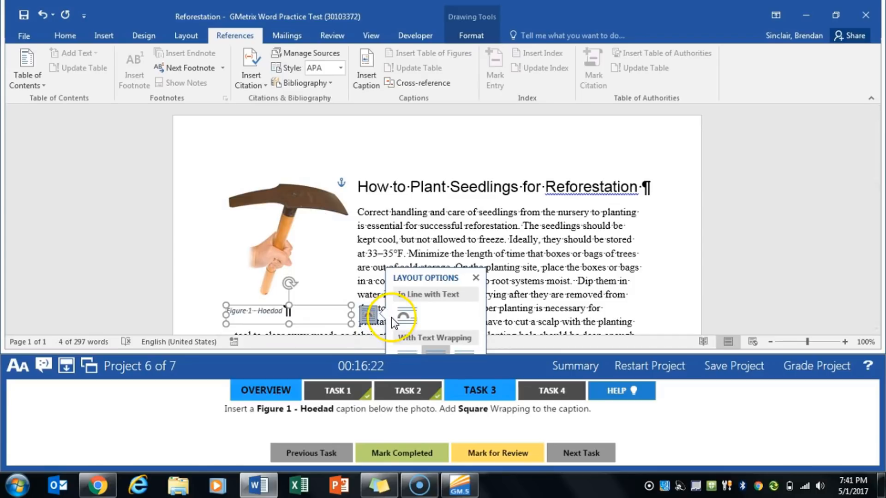
left_click(403, 347)
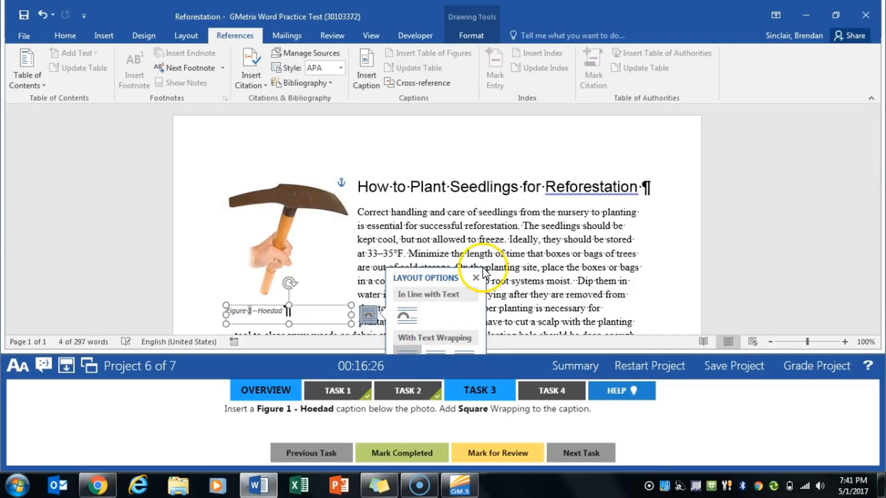
left_click(469, 279)
left_click(475, 30)
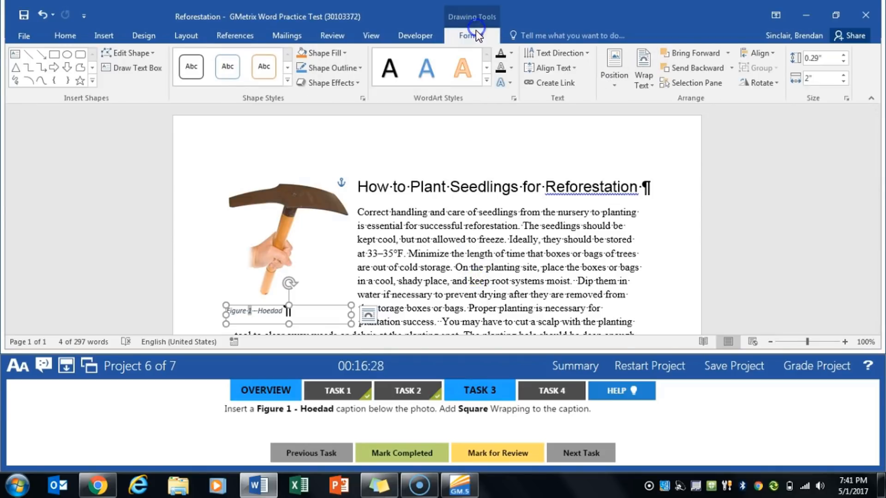
left_click(643, 79)
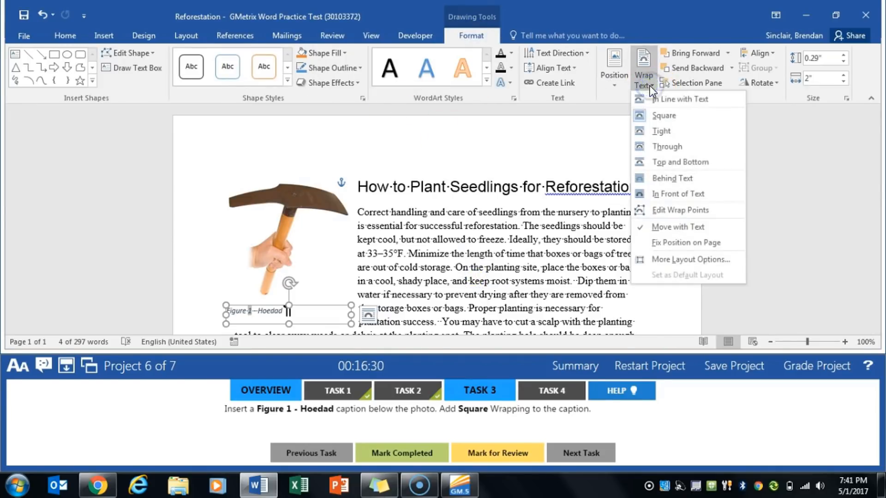
left_click(648, 85)
left_click(396, 452)
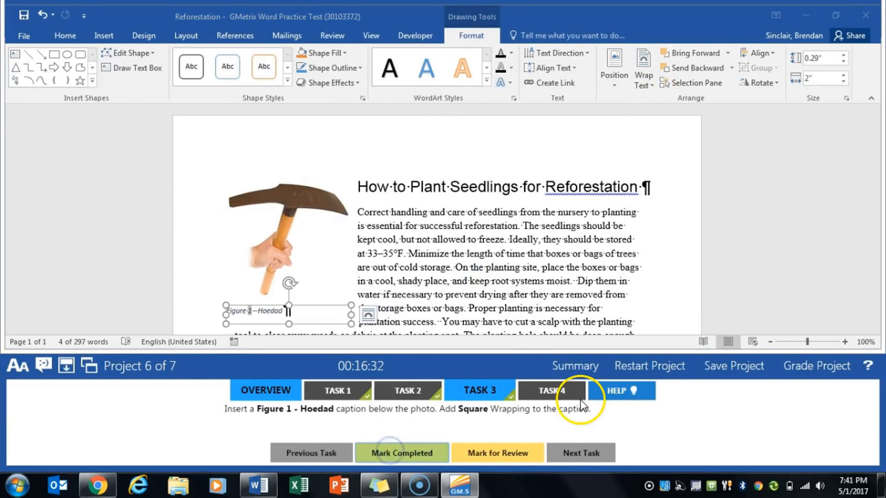
left_click(567, 391)
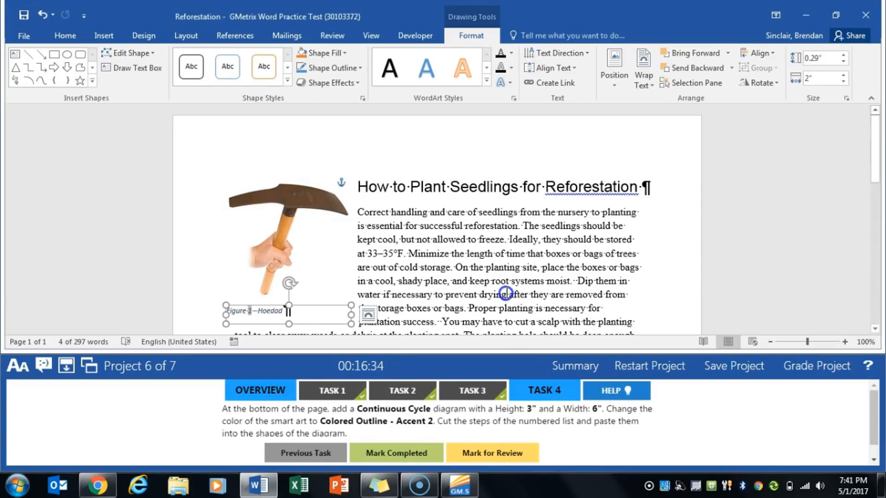
For Task 4, insert a Continuous Cycle SmartArt diagram in the empty paragraph below the numbered list
scroll(505, 295, "down", 4)
scroll(498, 306, "down", 5)
left_click(306, 211)
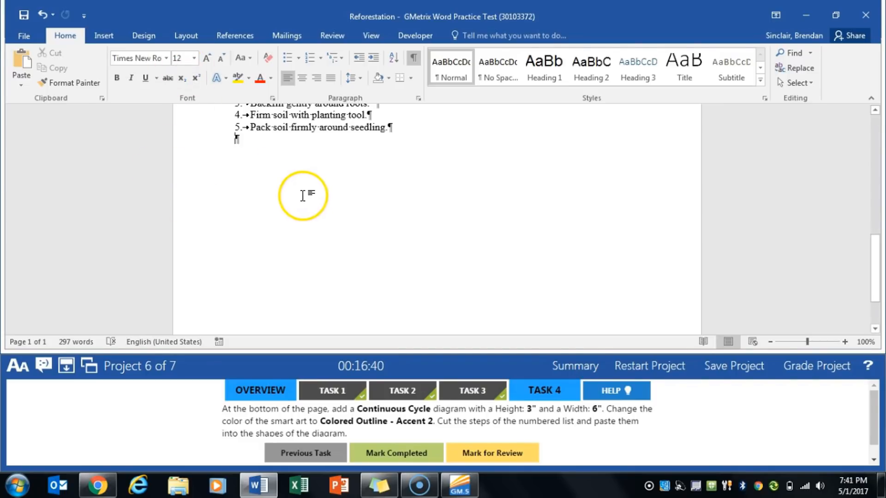
left_click(105, 38)
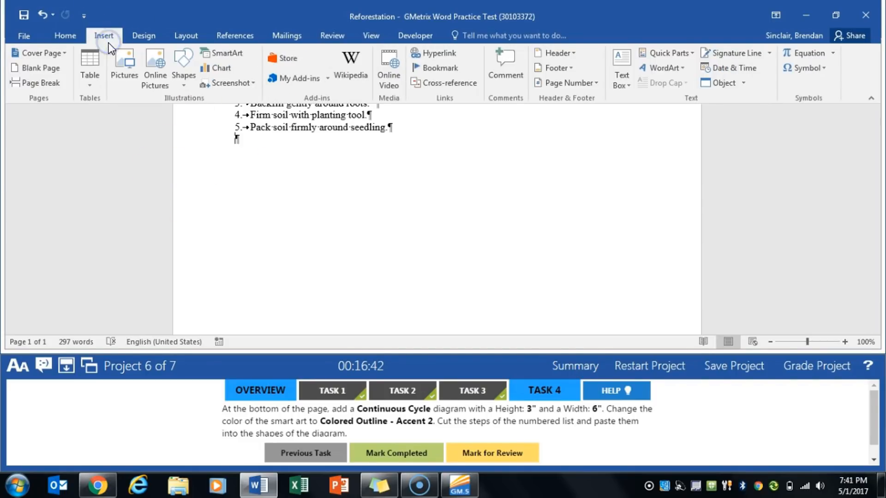
left_click(237, 55)
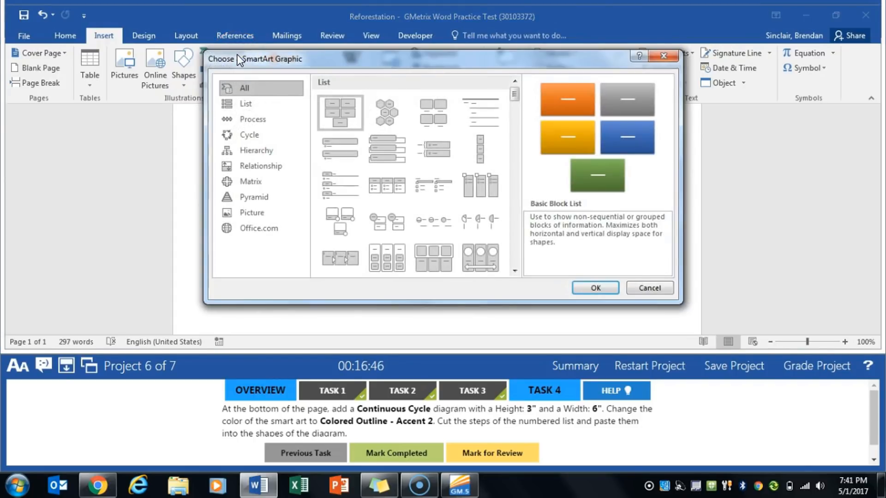
left_click(252, 134)
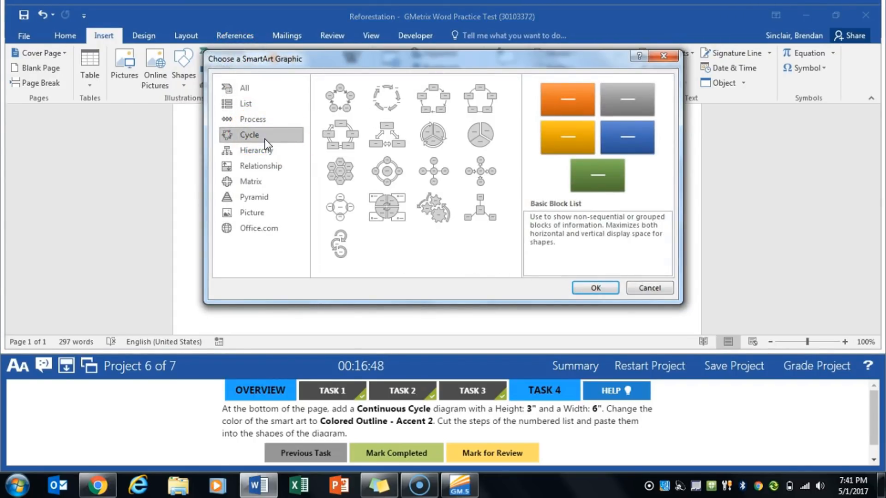
left_click(342, 134)
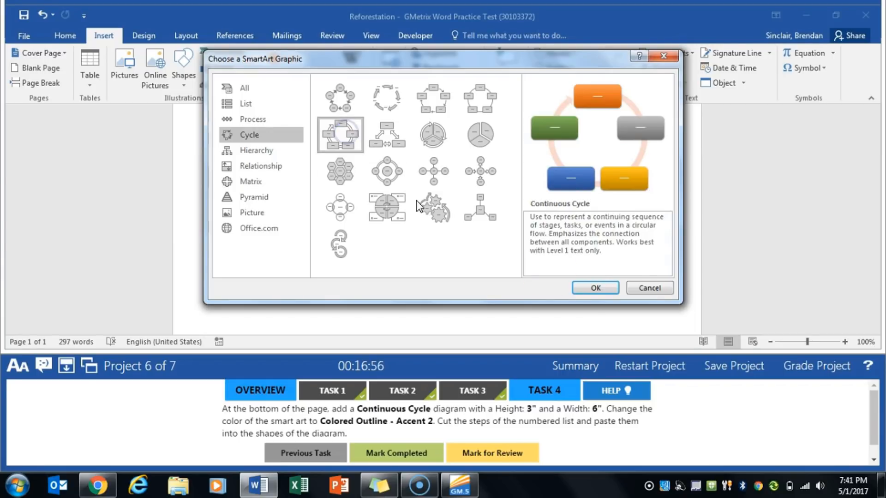
left_click(585, 290)
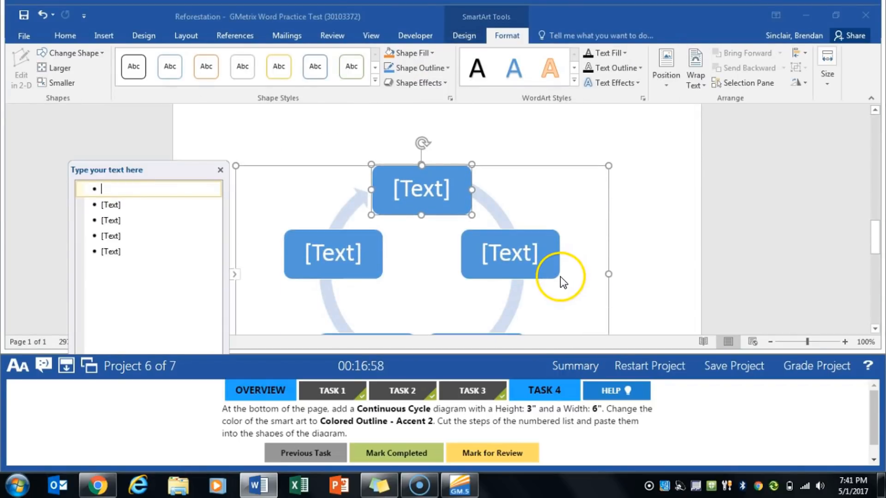
Select the whole cycle diagram and set its height to 3"
left_click(568, 164)
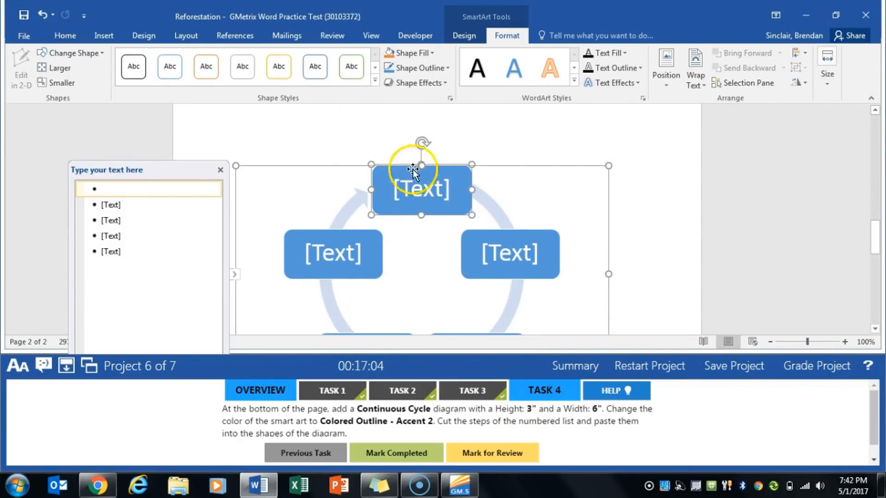
left_click(530, 179)
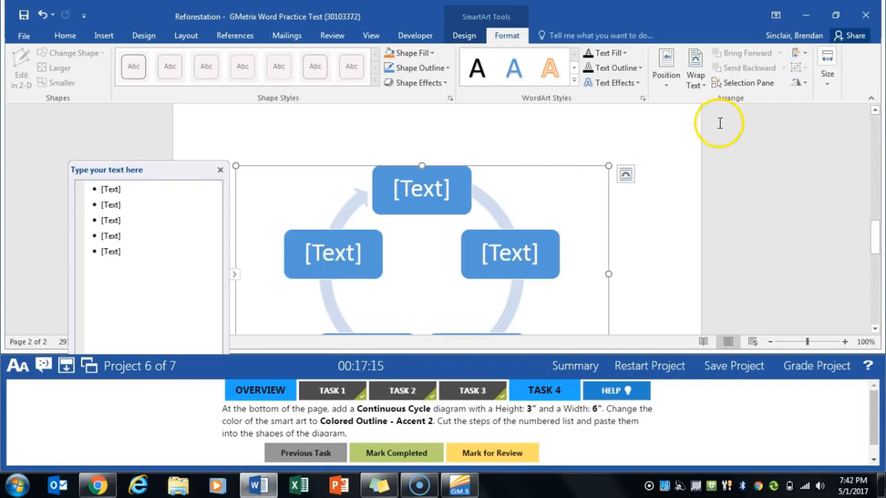
left_click(834, 91)
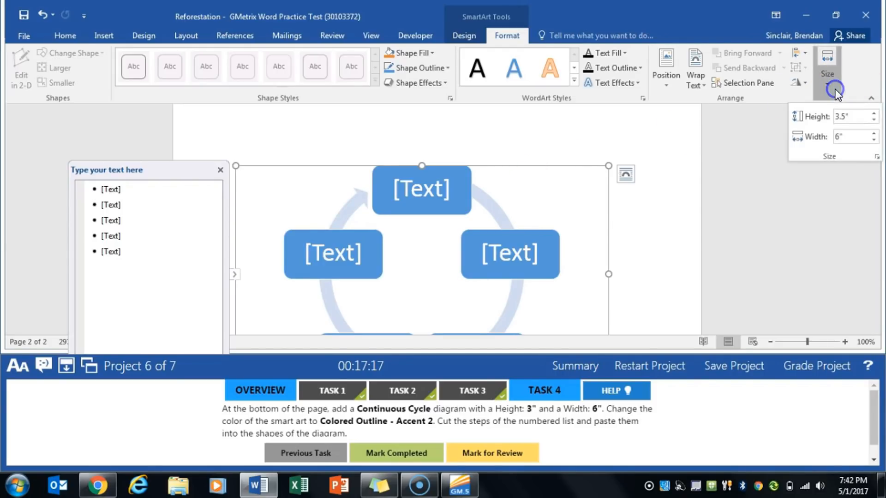
left_click(873, 120)
left_click(873, 119)
left_click(873, 119)
left_click(873, 120)
left_click(874, 120)
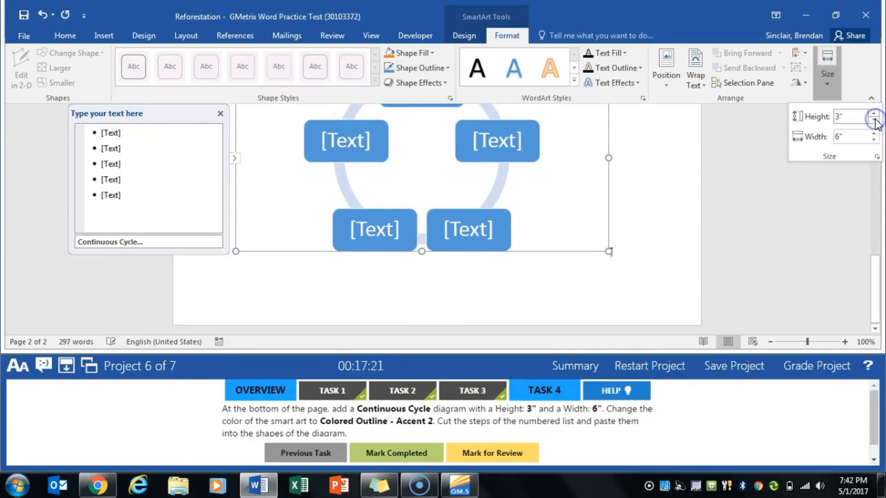
left_click(638, 213)
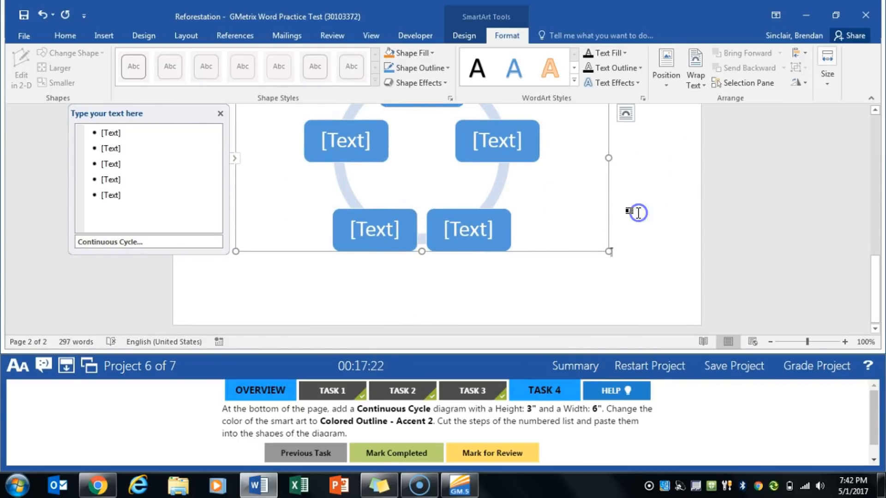
Change the cycle diagram's colors to Colored Outline - Accent 2
left_click(594, 214)
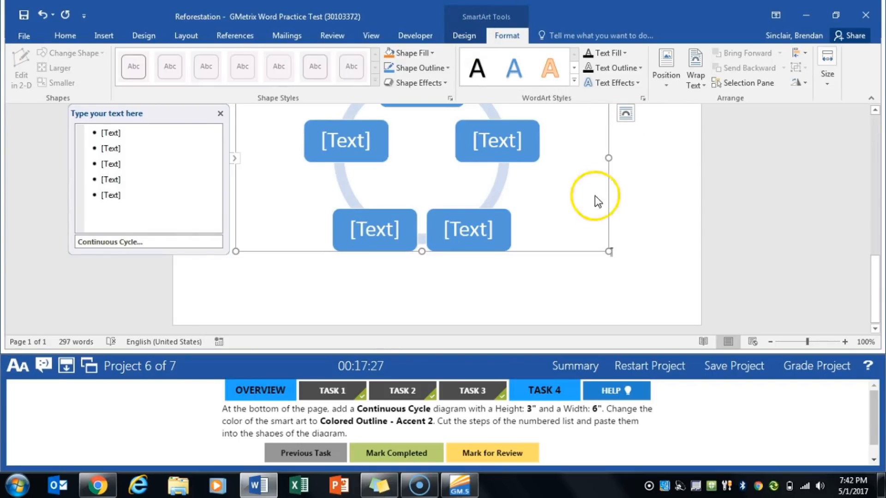
left_click(468, 37)
left_click(470, 88)
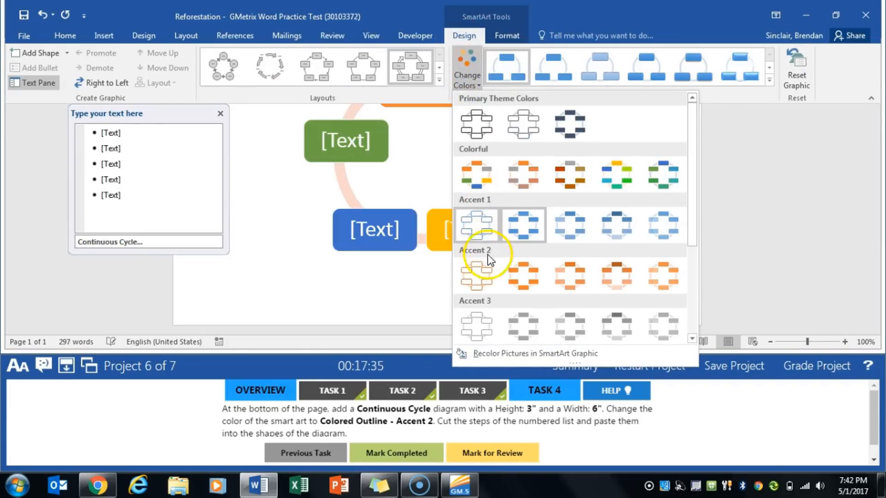
left_click(472, 273)
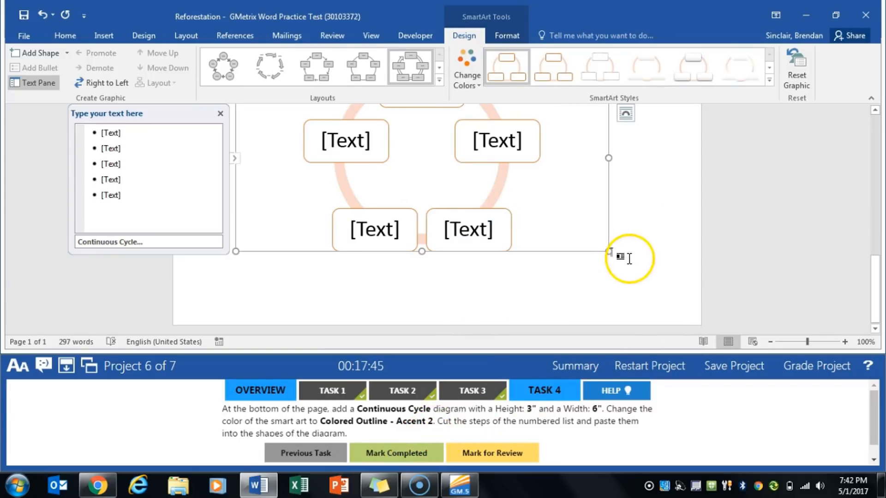
Cut the text of all the numbered items under Five Steps and paste it into the cycle diagram's text list
left_click(626, 288)
scroll(253, 208, "down", 1)
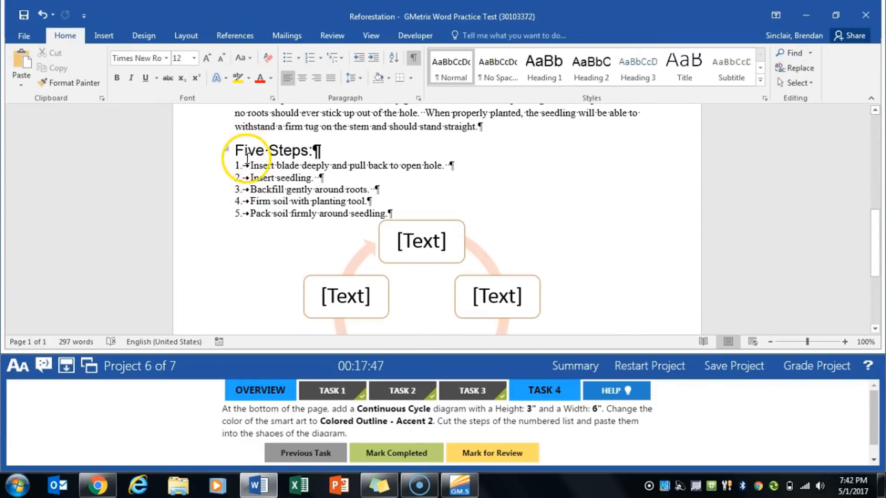
left_click_drag(251, 165, 429, 220)
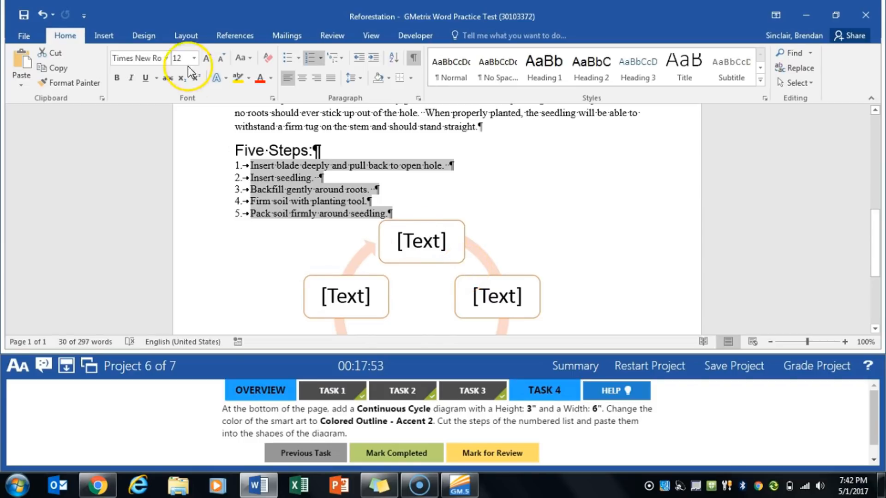
key("ctrl+x")
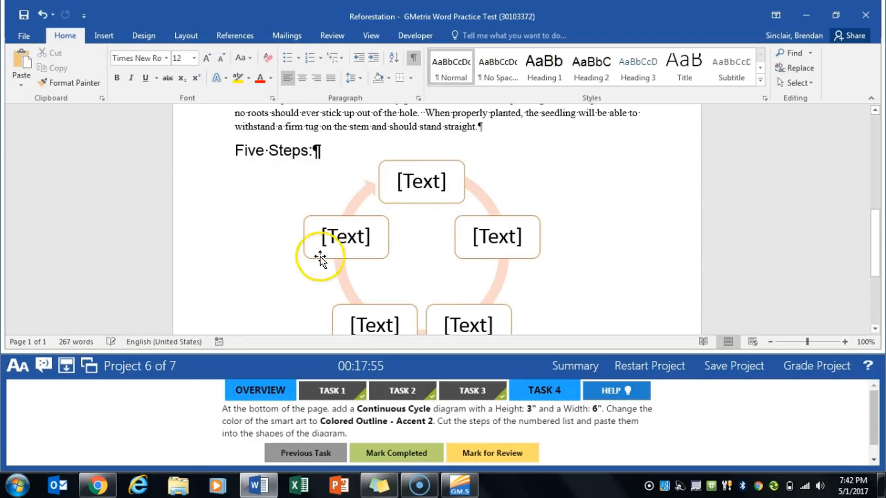
left_click(430, 242)
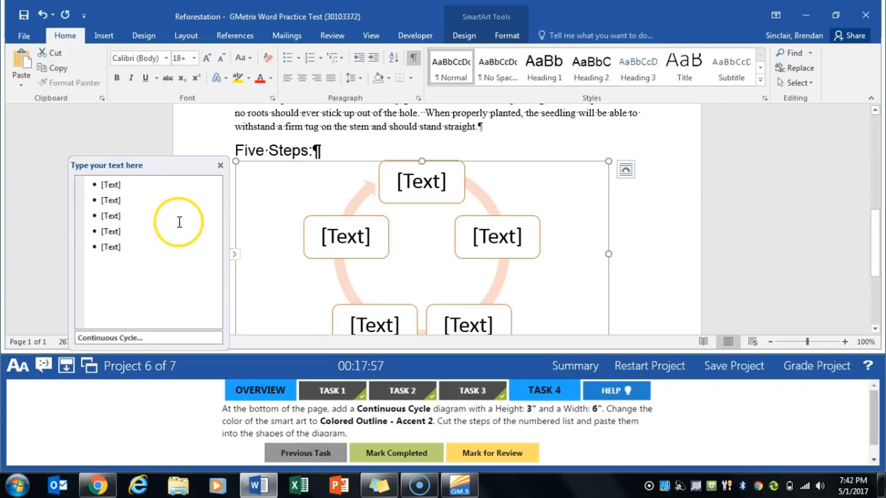
left_click(116, 183)
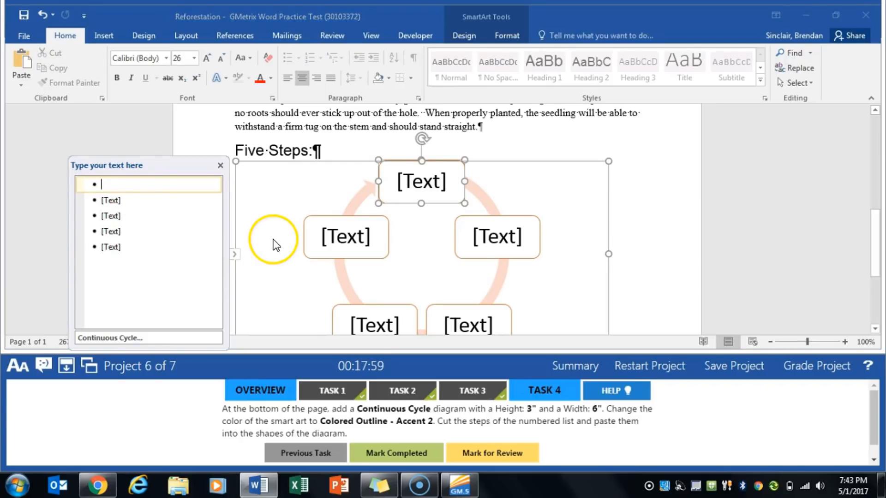
left_click(24, 60)
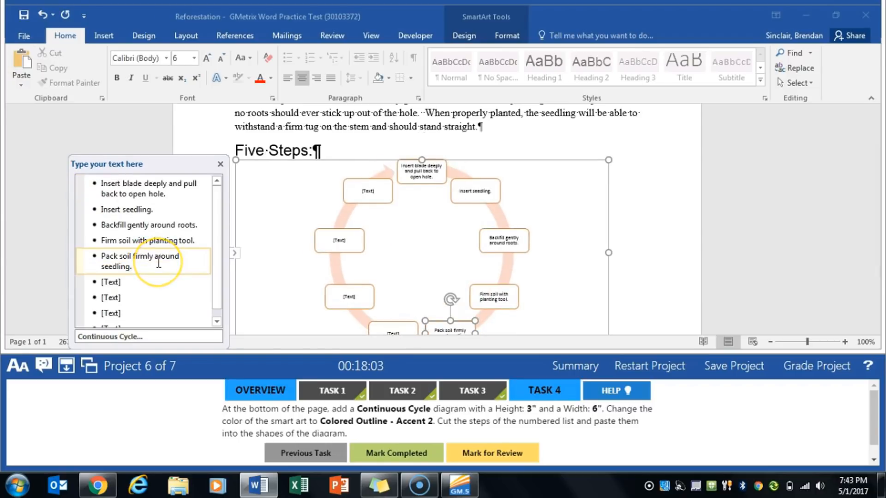
Delete the empty leftover shapes from the cycle diagram, keeping only the five planting steps
left_click(115, 319)
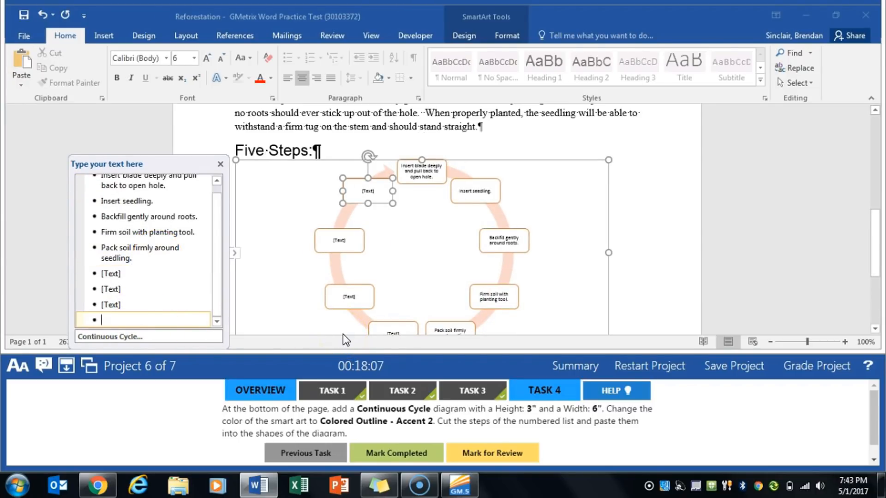
key("BackSpace")
key("BackSpace")
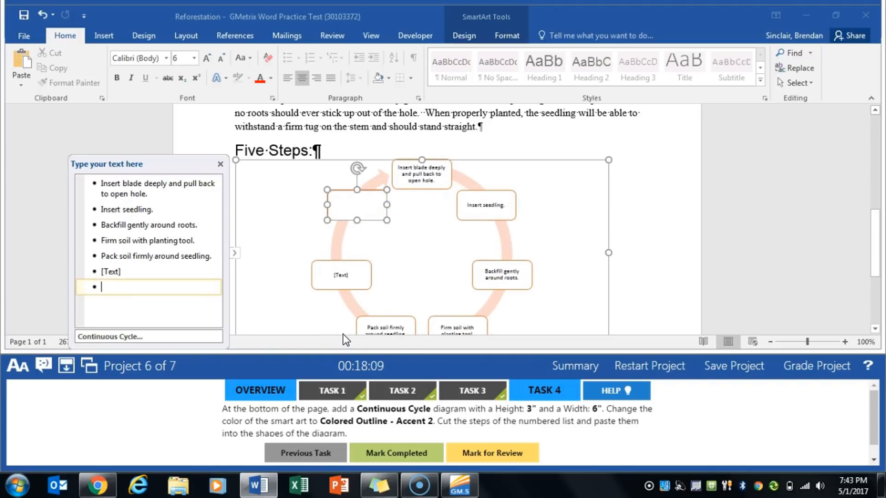
key("BackSpace")
key("BackSpace")
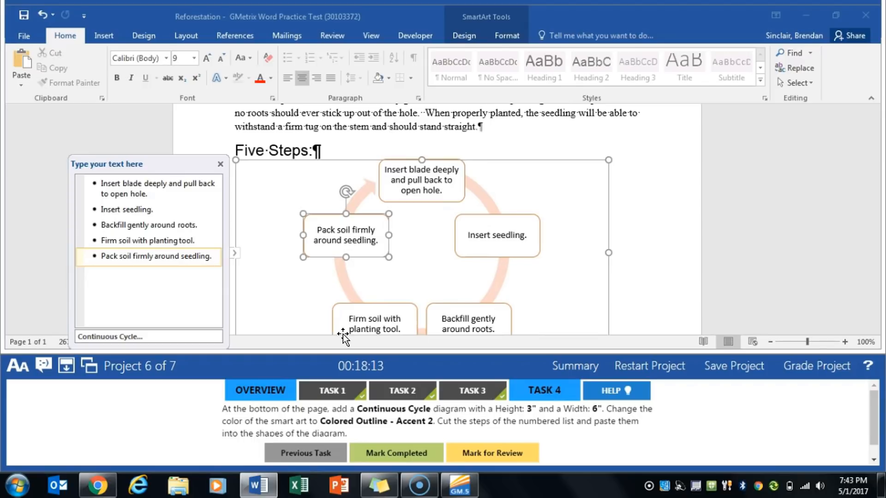
Mark Task 4 completed and grade the Reforestation project to move on to Project 7, Family Orchard
left_click(595, 212)
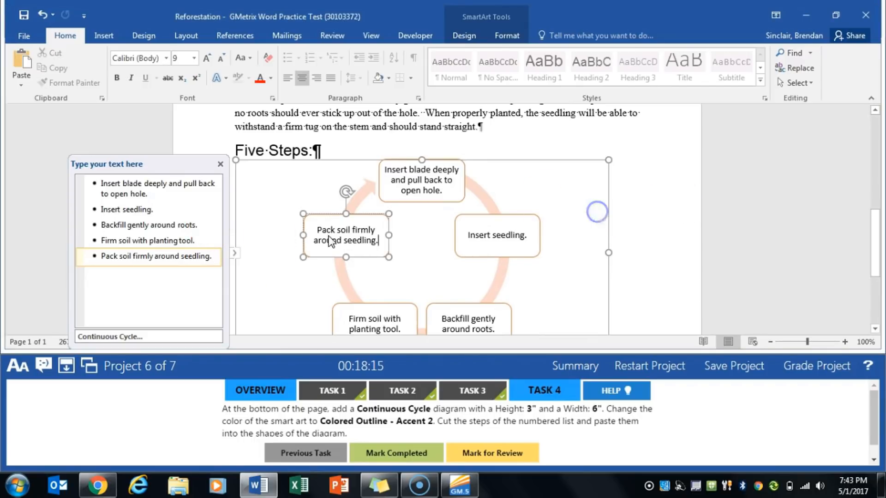
left_click(255, 262)
left_click(391, 456)
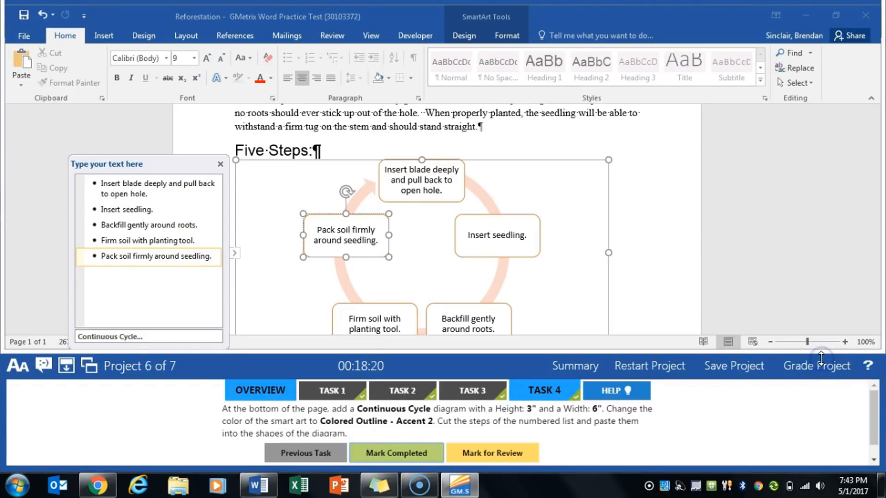
left_click(611, 303)
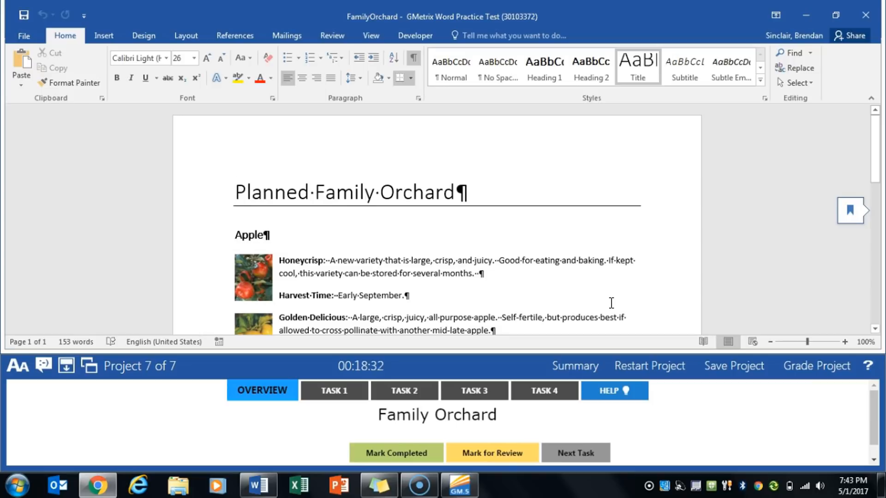
Open Task 1 and apply the Preset 1 picture effect to the Honeycrisp apple photo
left_click(344, 391)
left_click(280, 430)
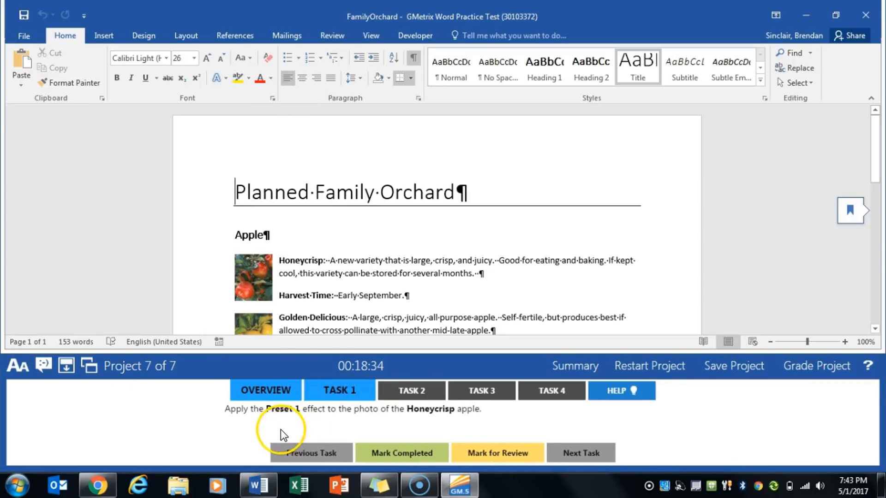
left_click(265, 291)
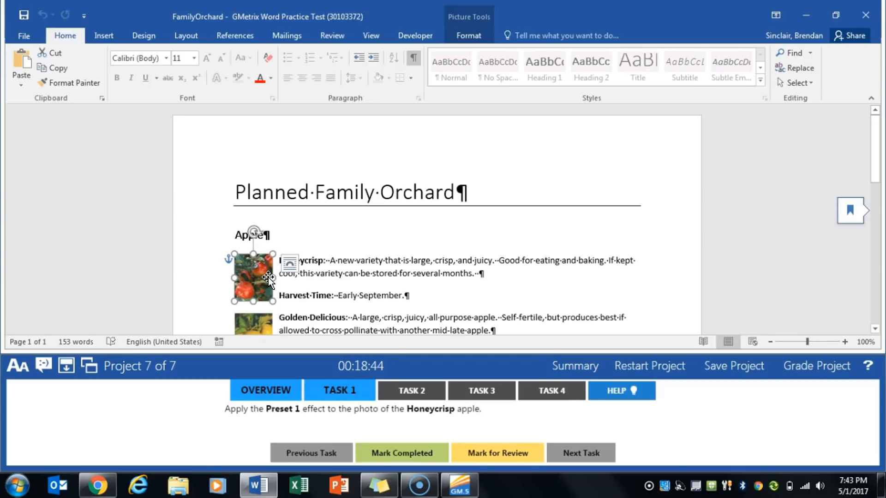
left_click(477, 38)
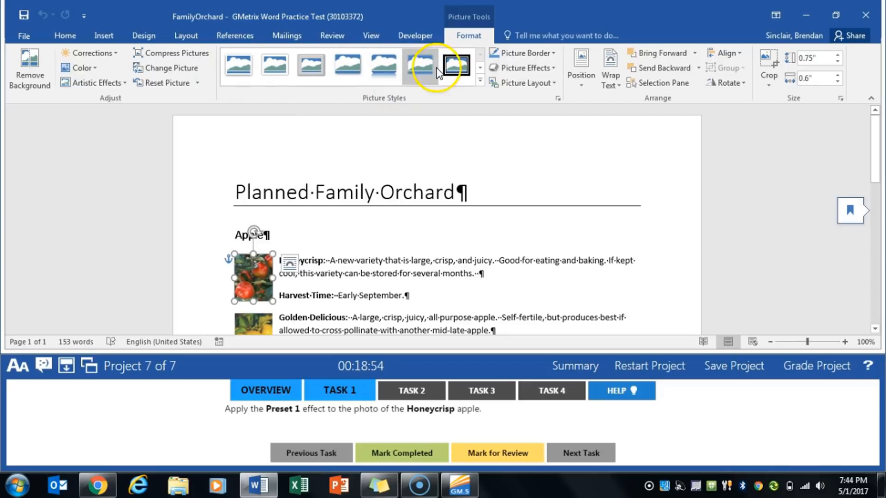
left_click(552, 70)
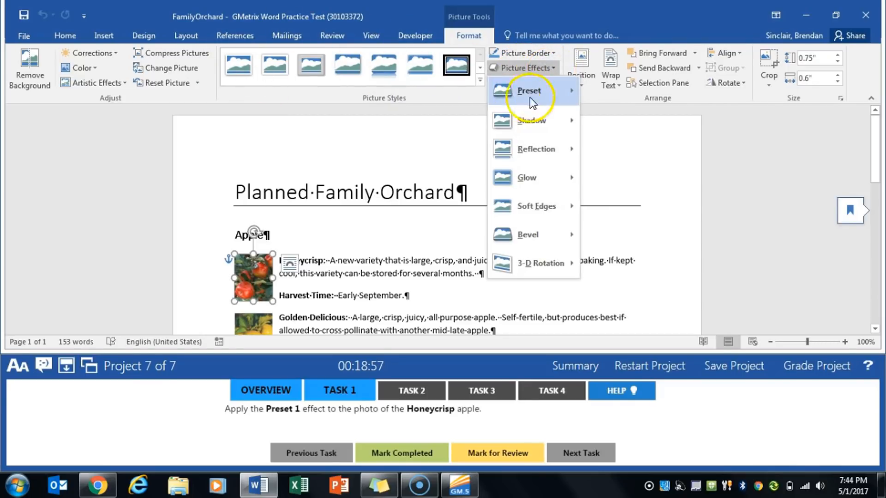
mouse_move(524, 99)
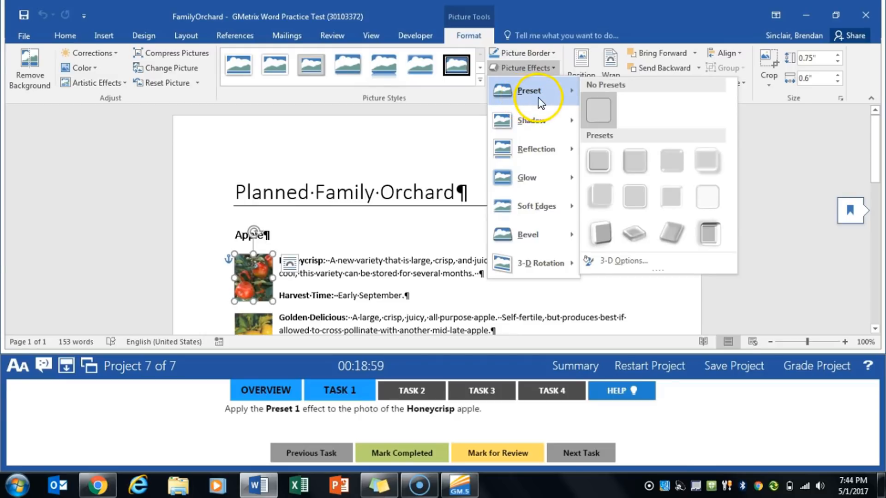
left_click(604, 159)
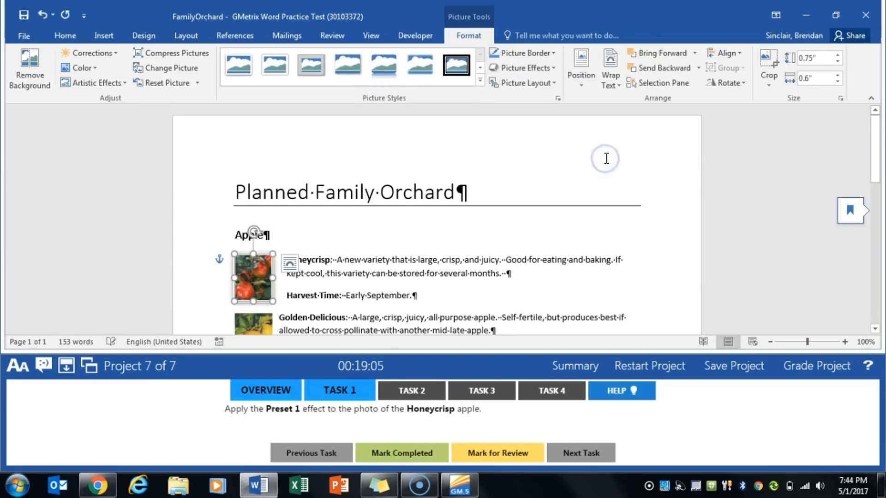
Mark Task 1 completed and open Task 2, about the Black Tartarian cherry photo
left_click(402, 453)
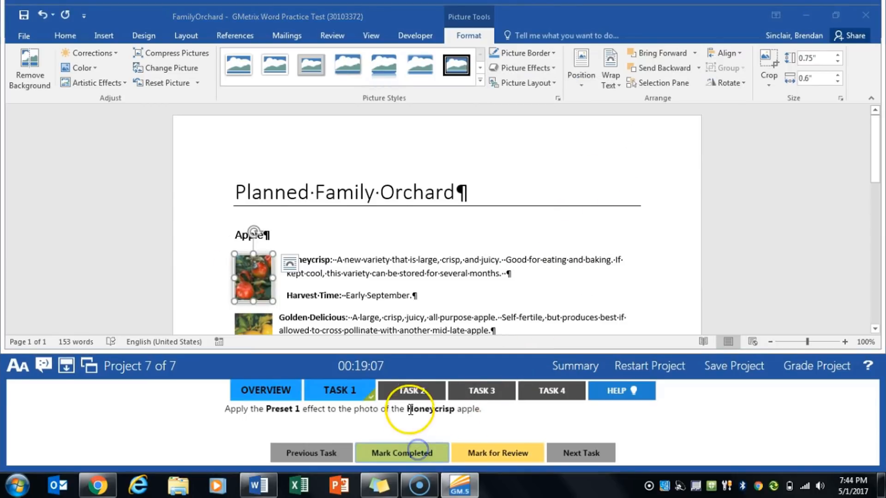
left_click(423, 390)
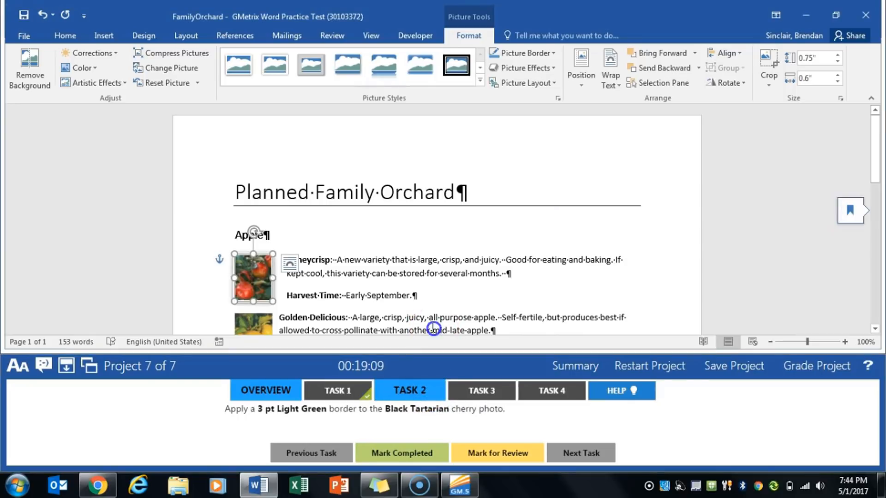
scroll(432, 326, "down", 5)
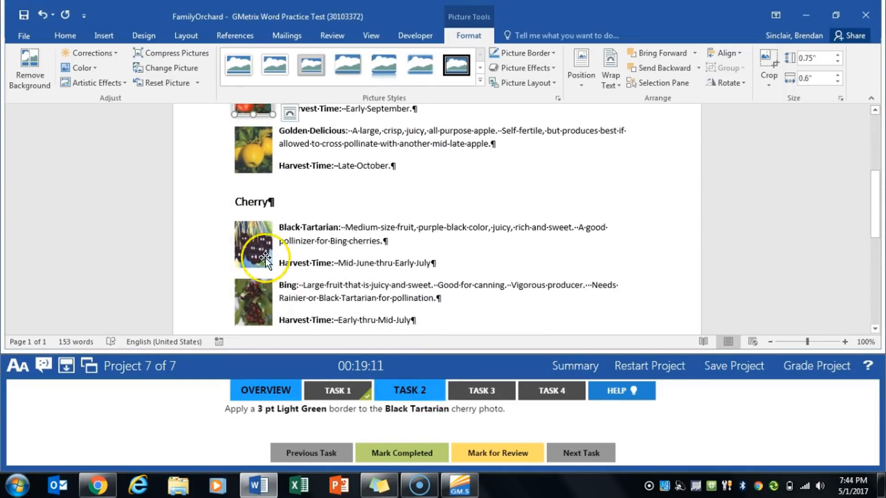
Apply a 3 pt Light Green border to the Black Tartarian cherry photo and mark Task 2 completed
left_click(262, 266)
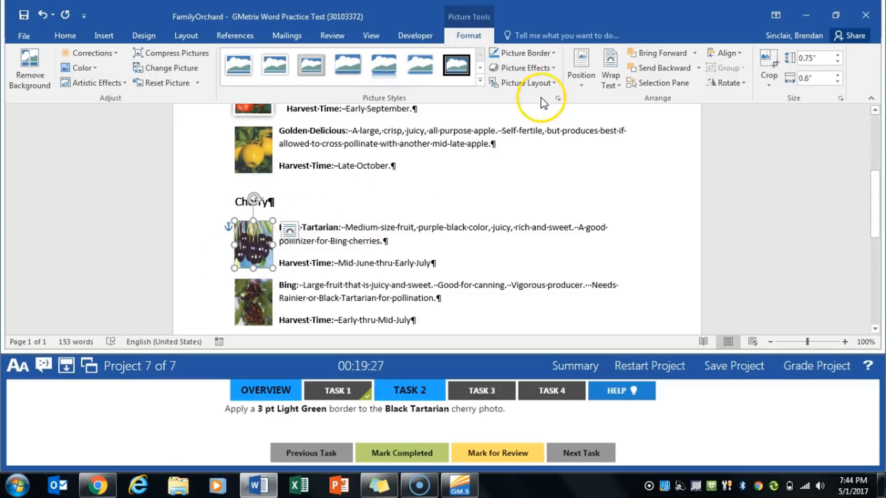
left_click(554, 53)
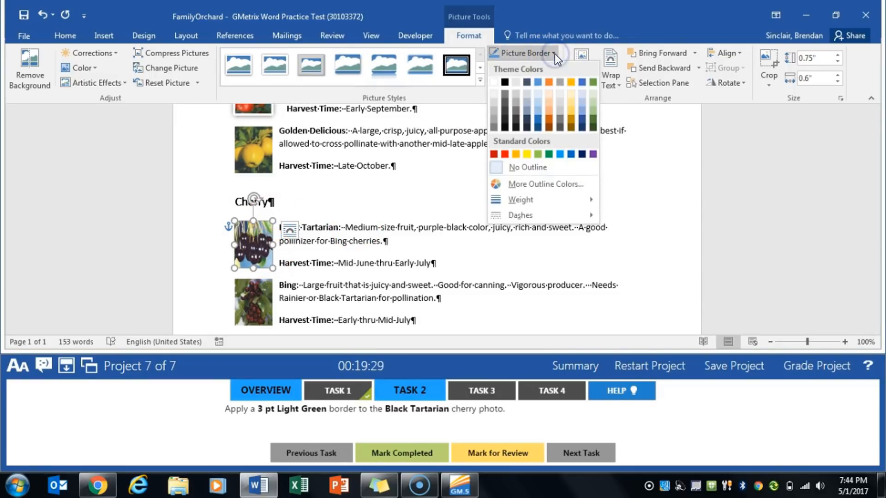
left_click(535, 153)
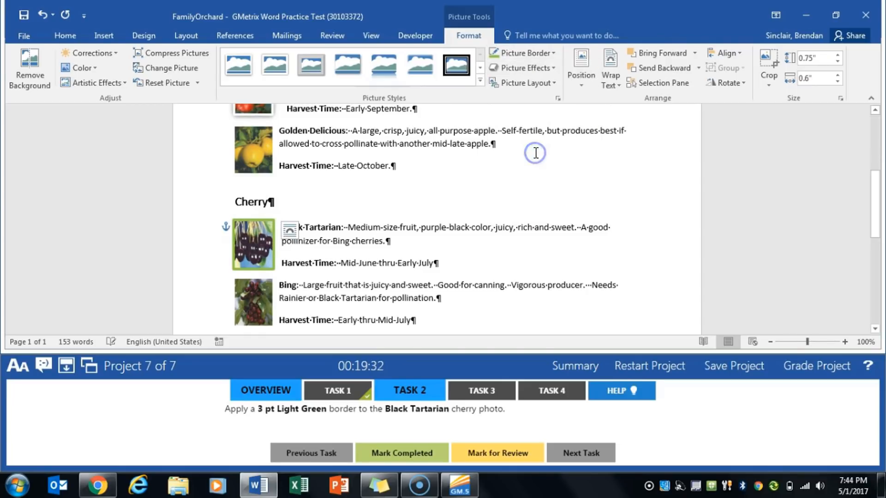
left_click(553, 52)
mouse_move(543, 201)
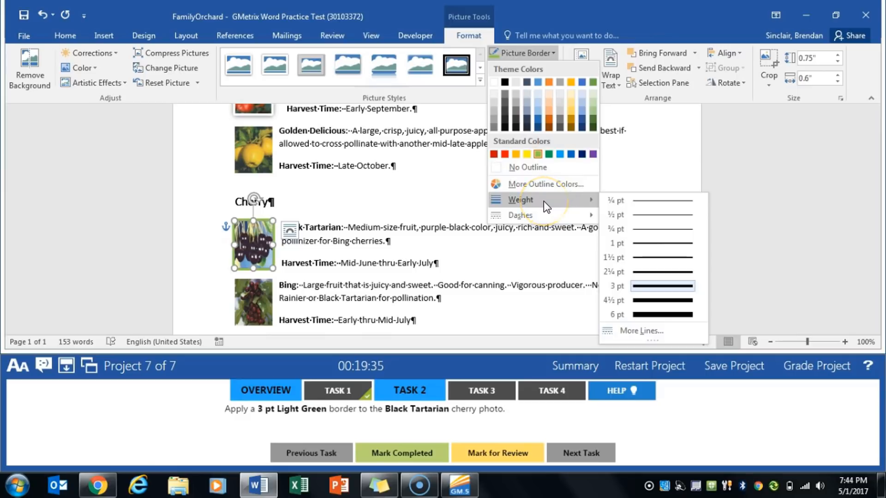
left_click(632, 287)
left_click(645, 285)
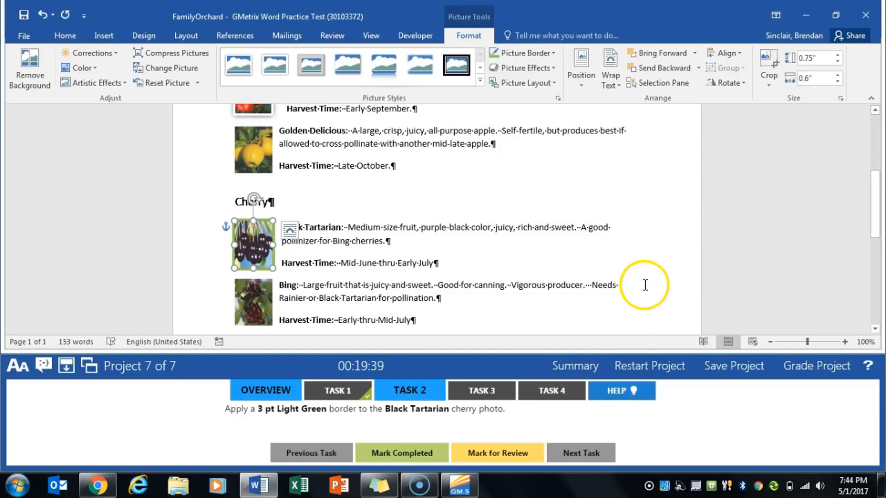
left_click(383, 449)
Open Task 3, give the peach photo the Bevel Rectangle picture style, and mark the task completed
left_click(488, 396)
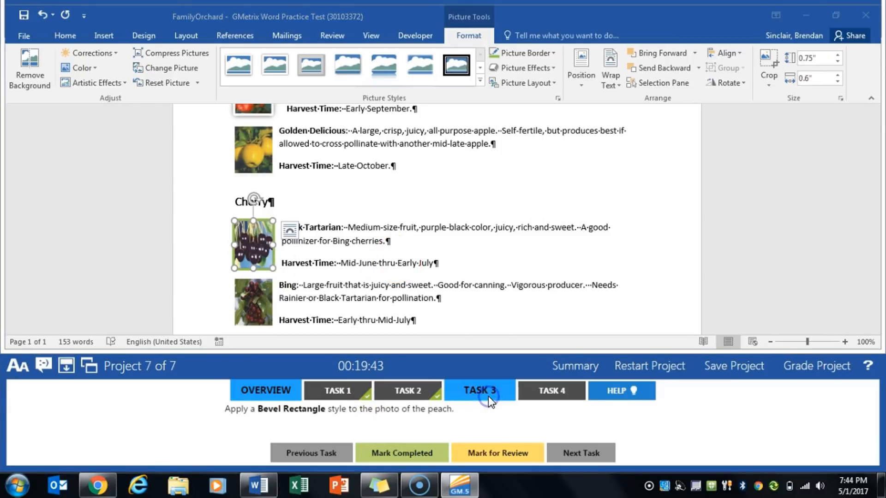
scroll(431, 182, "down", 3)
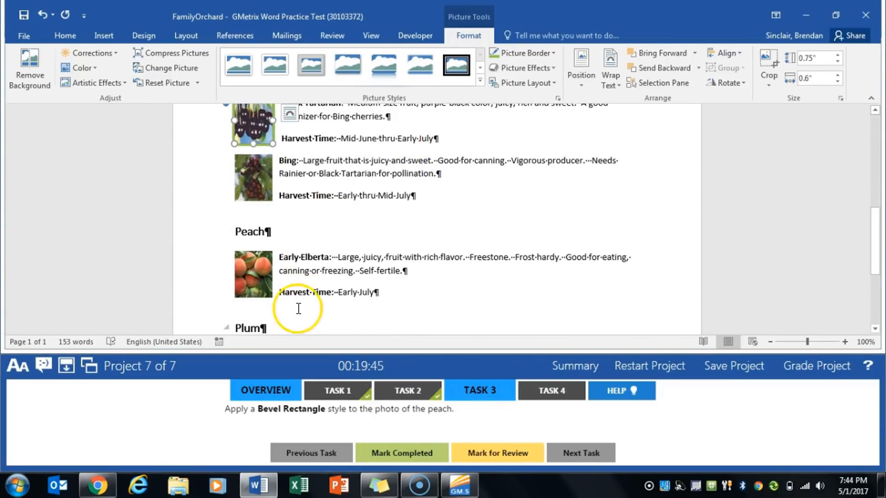
left_click(251, 275)
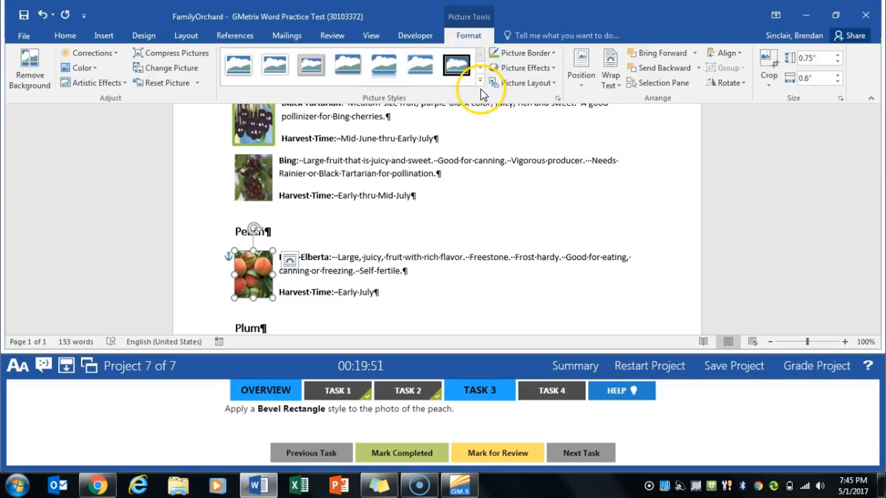
left_click(524, 70)
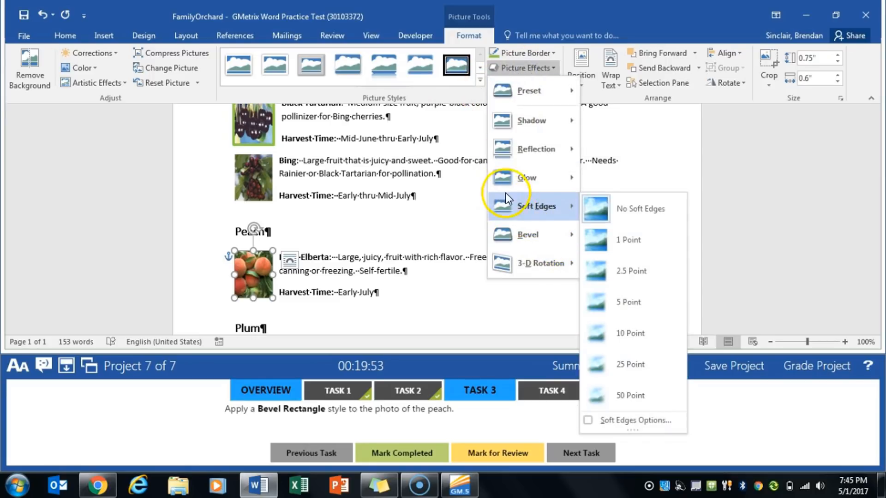
left_click(479, 80)
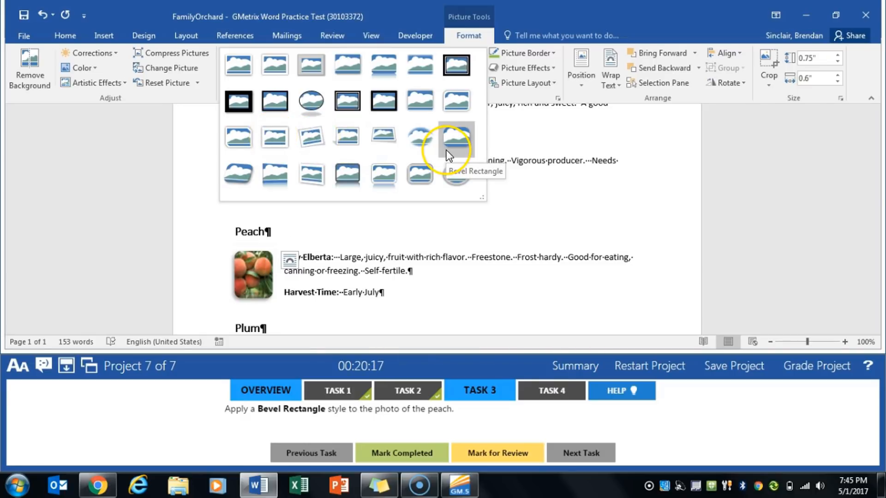
left_click(450, 151)
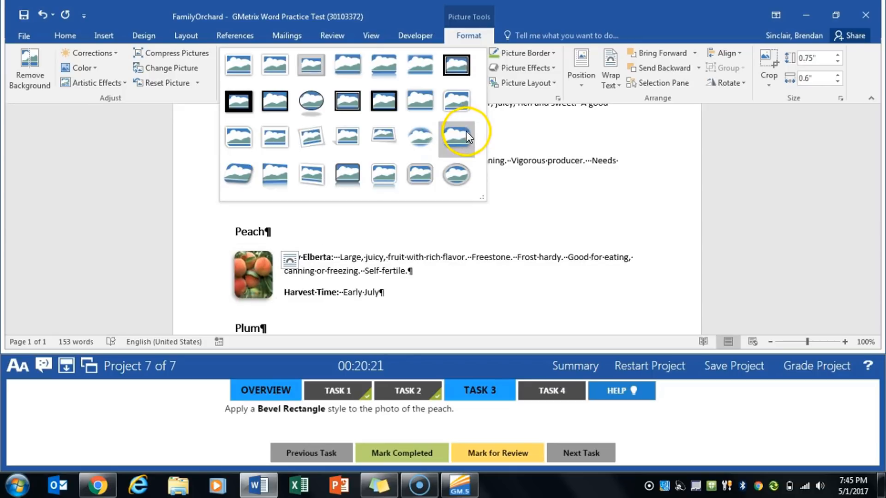
left_click(466, 131)
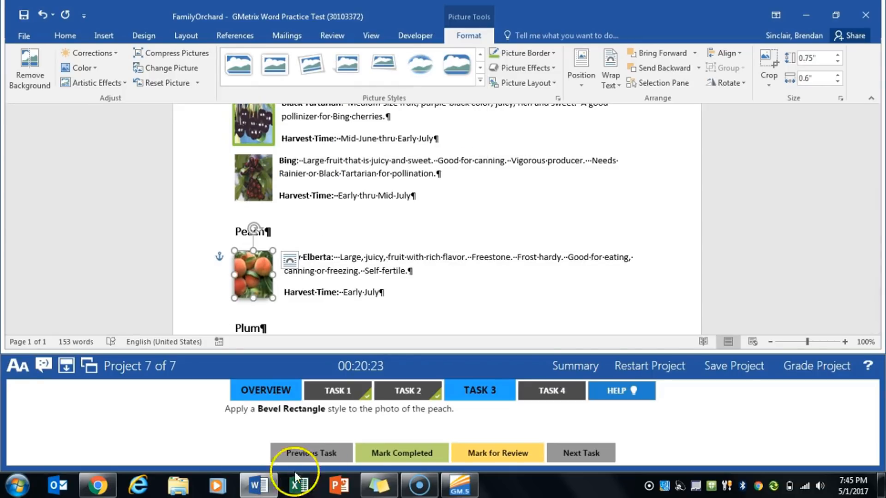
left_click(378, 455)
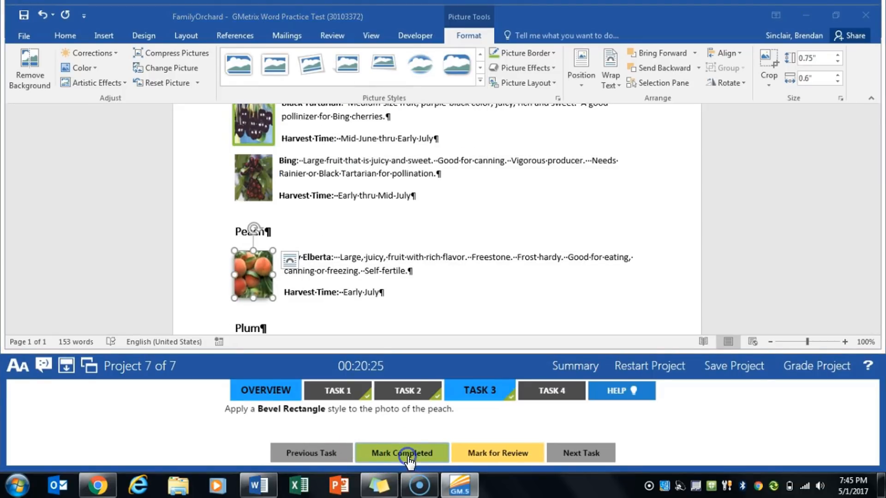
Open Task 4, apply Tight text wrapping to the plum photo, and mark the task completed
left_click(533, 391)
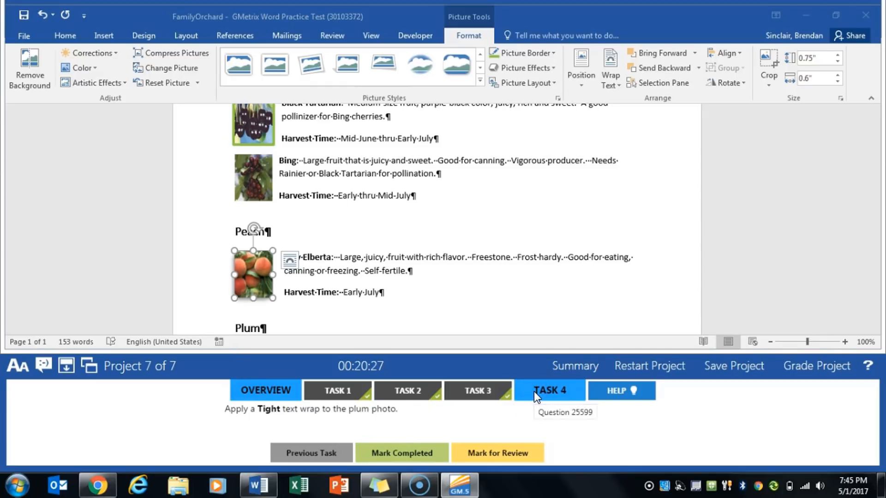
scroll(415, 270, "down", 6)
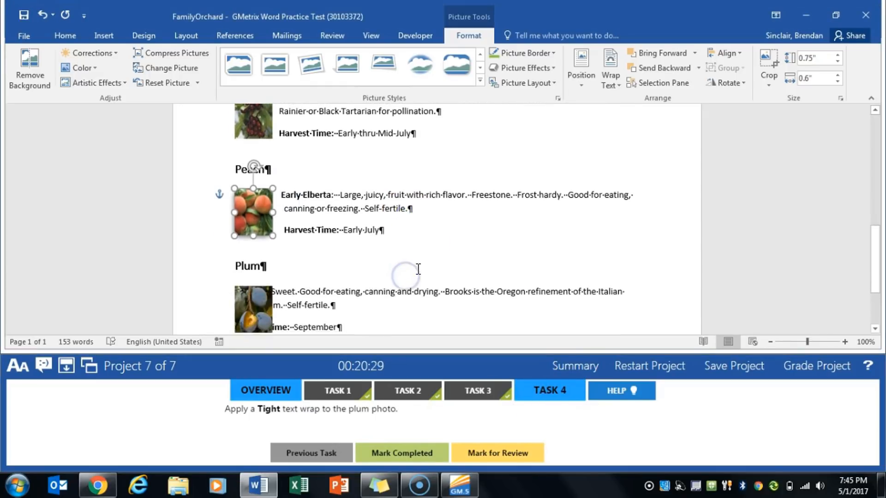
left_click(249, 209)
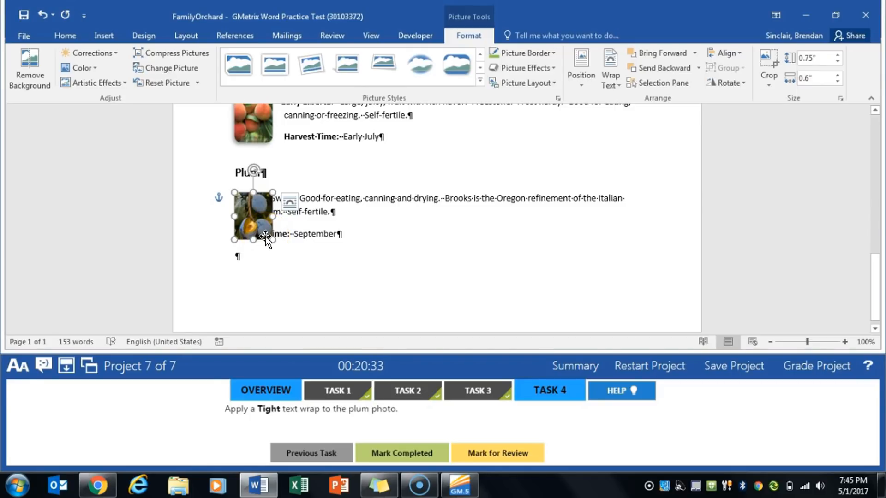
left_click(290, 201)
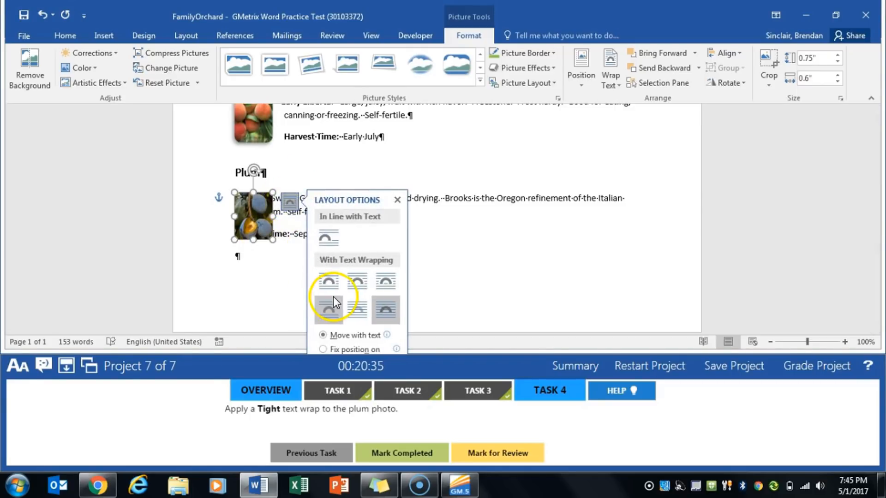
left_click(353, 286)
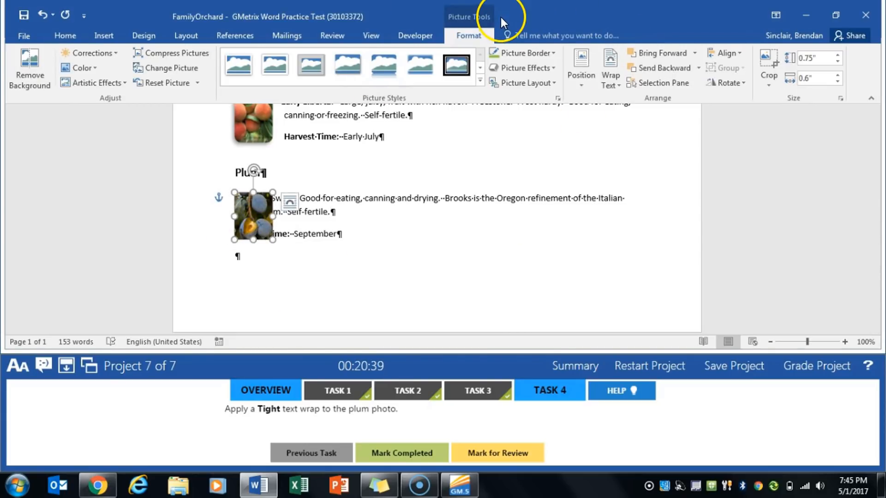
left_click(616, 85)
left_click(627, 132)
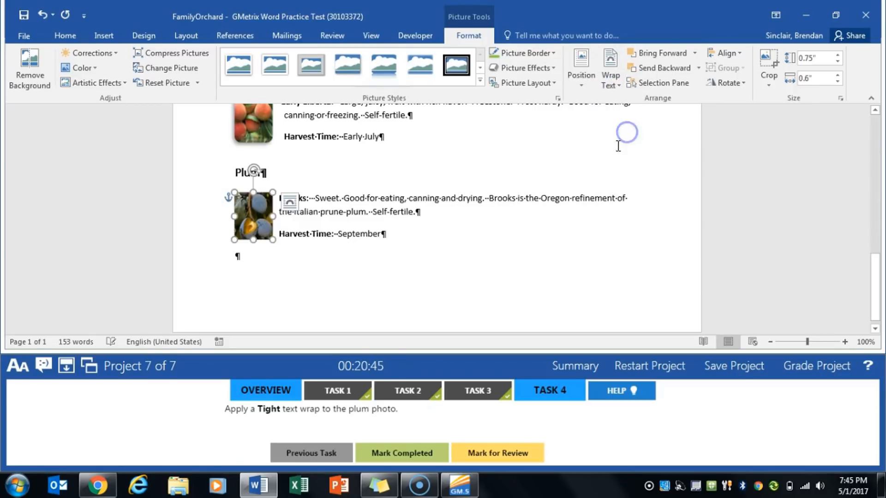
left_click(409, 454)
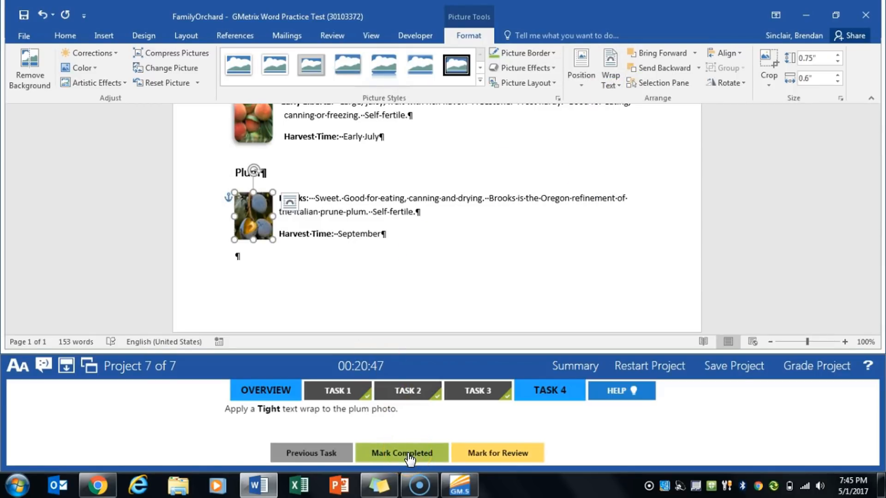